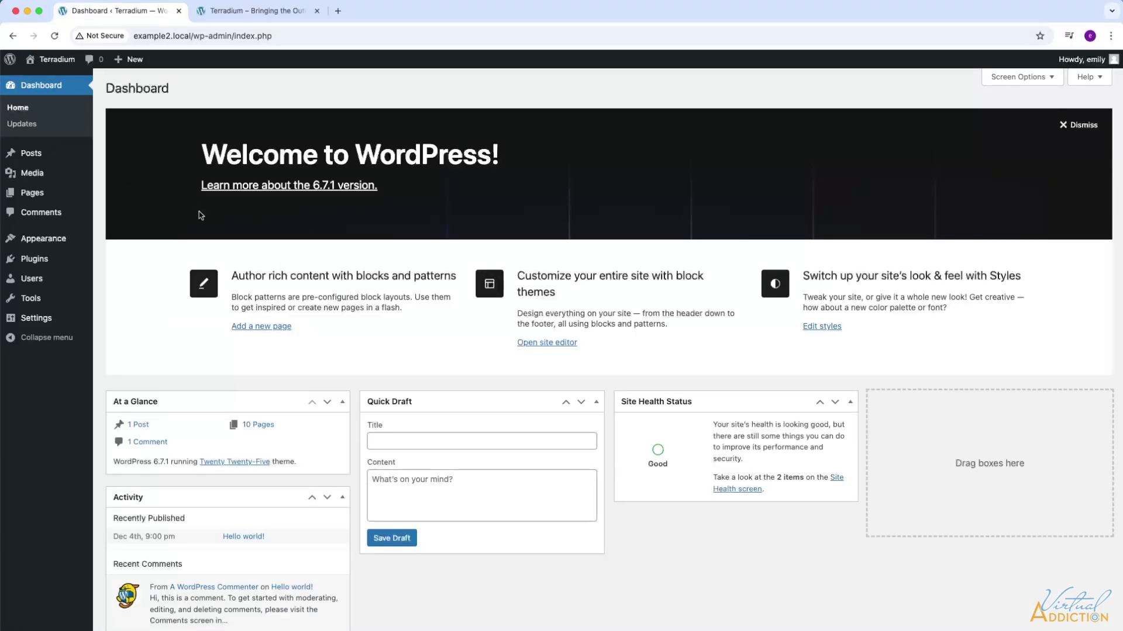
# - Open All Posts to see the single published Hello world! post in Uncategorized
pyautogui.moveTo(28, 157)
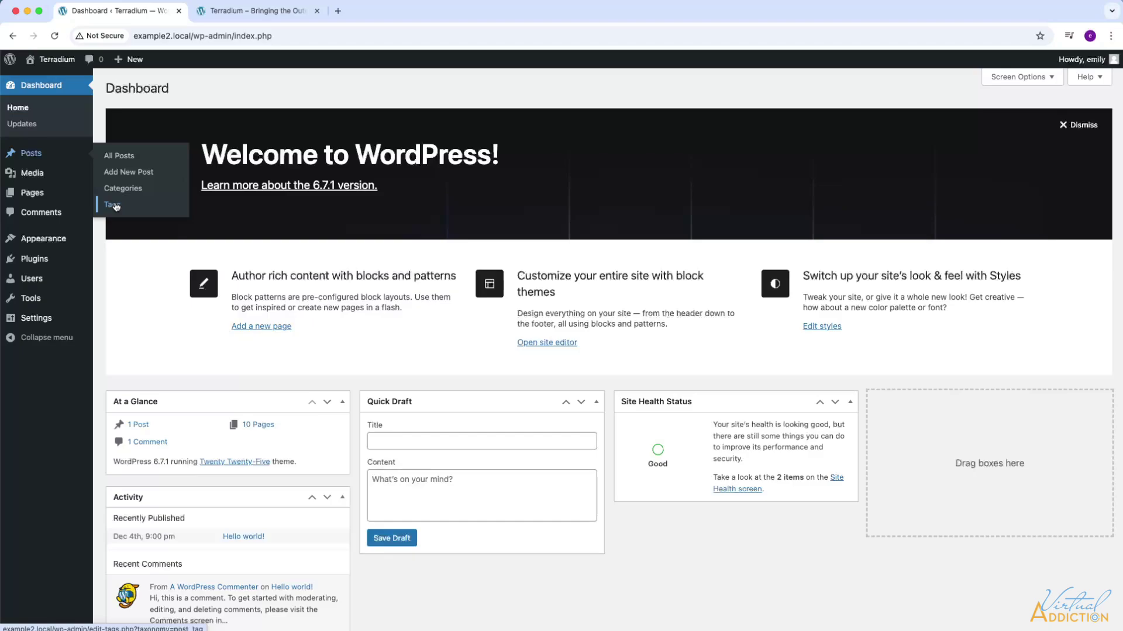
pyautogui.click(124, 158)
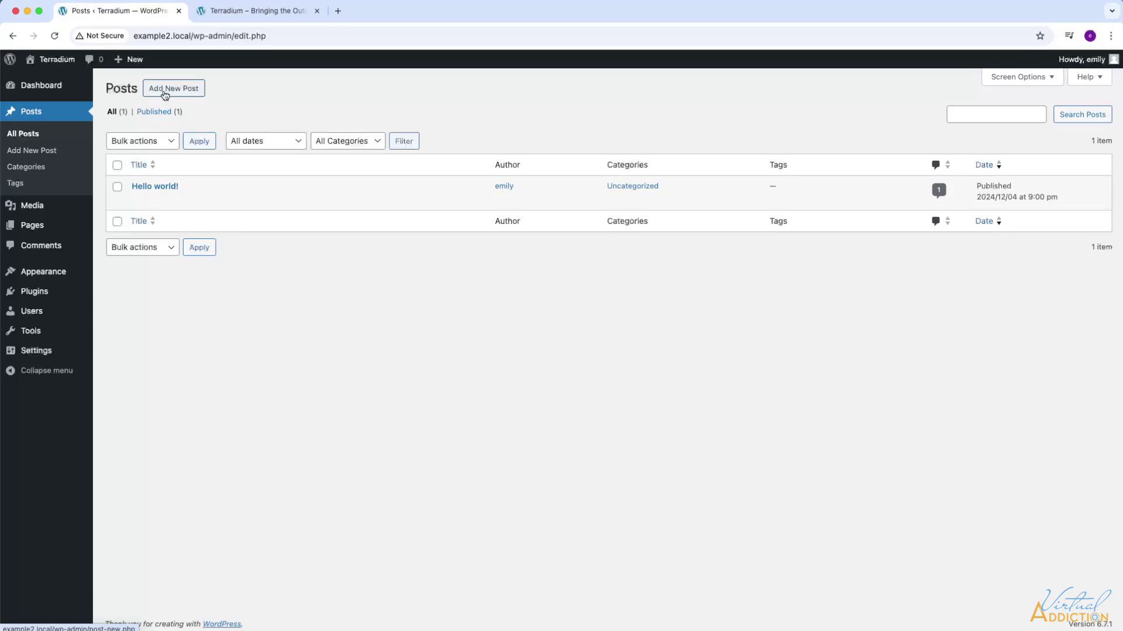
# - Start a new untitled draft post with the block library panel showing
pyautogui.click(36, 153)
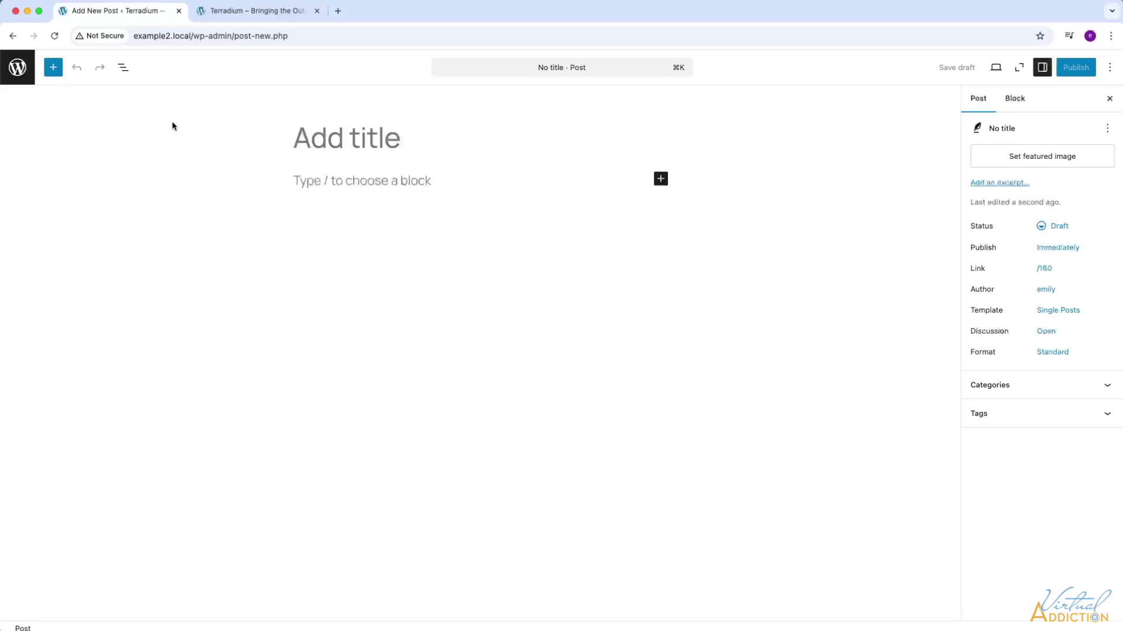
pyautogui.click(56, 72)
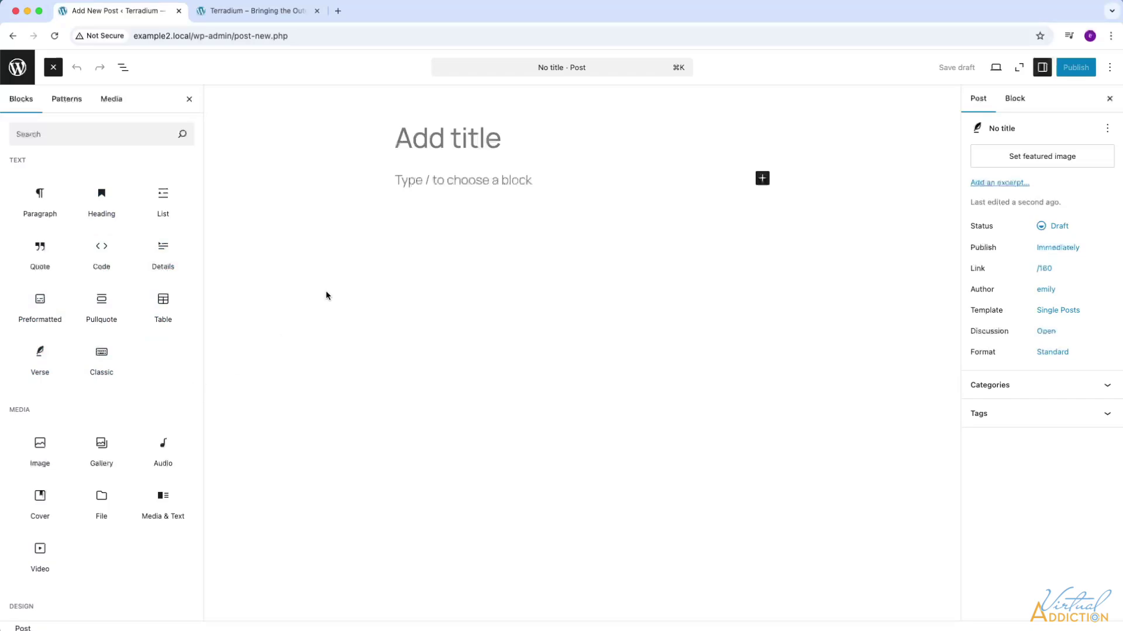
# - Title the post 'The Tiny Rainforest', paste three terrarium paragraphs, and delete the test sentence
pyautogui.click(485, 135)
pyautogui.write('The')
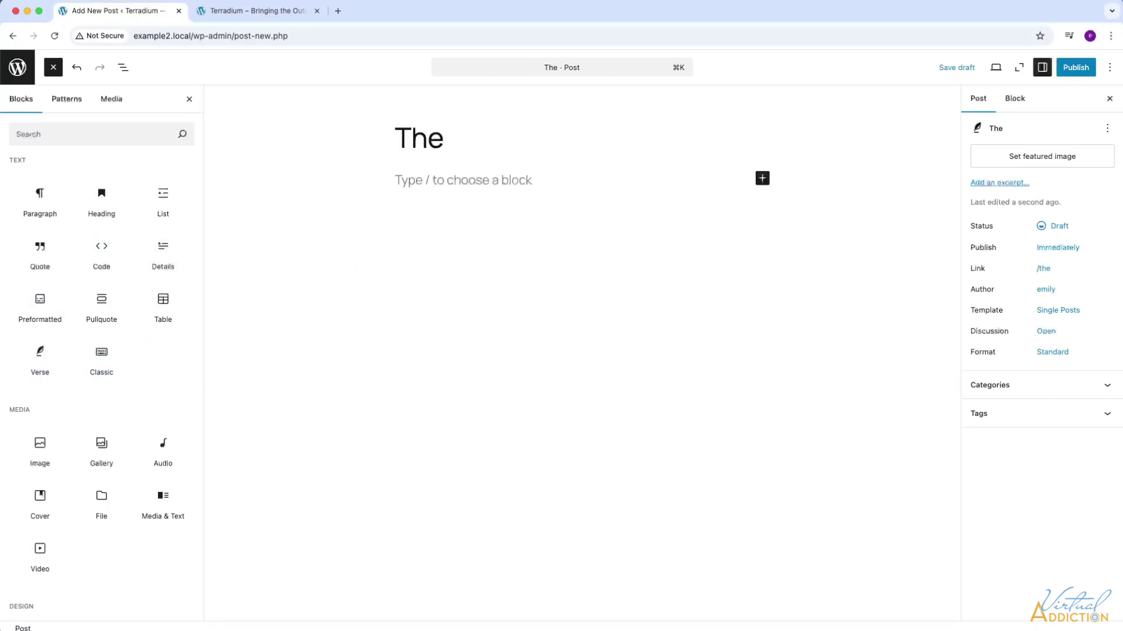
pyautogui.write(' Tiny')
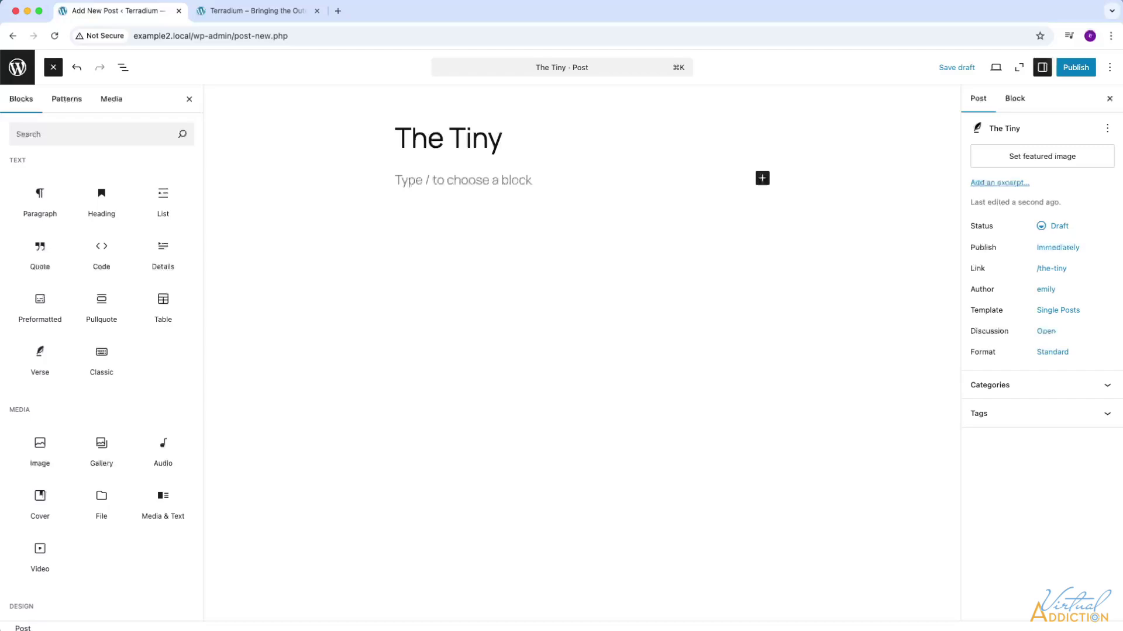
pyautogui.write(' Rainforest')
pyautogui.click(432, 183)
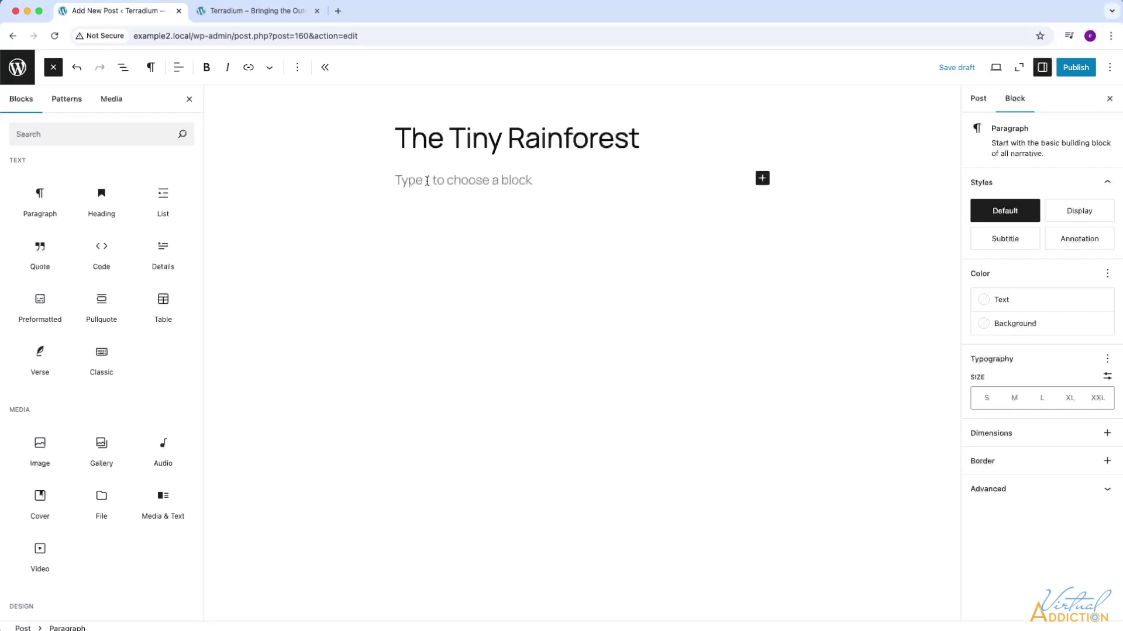
pyautogui.write('This is a new paragraph.')
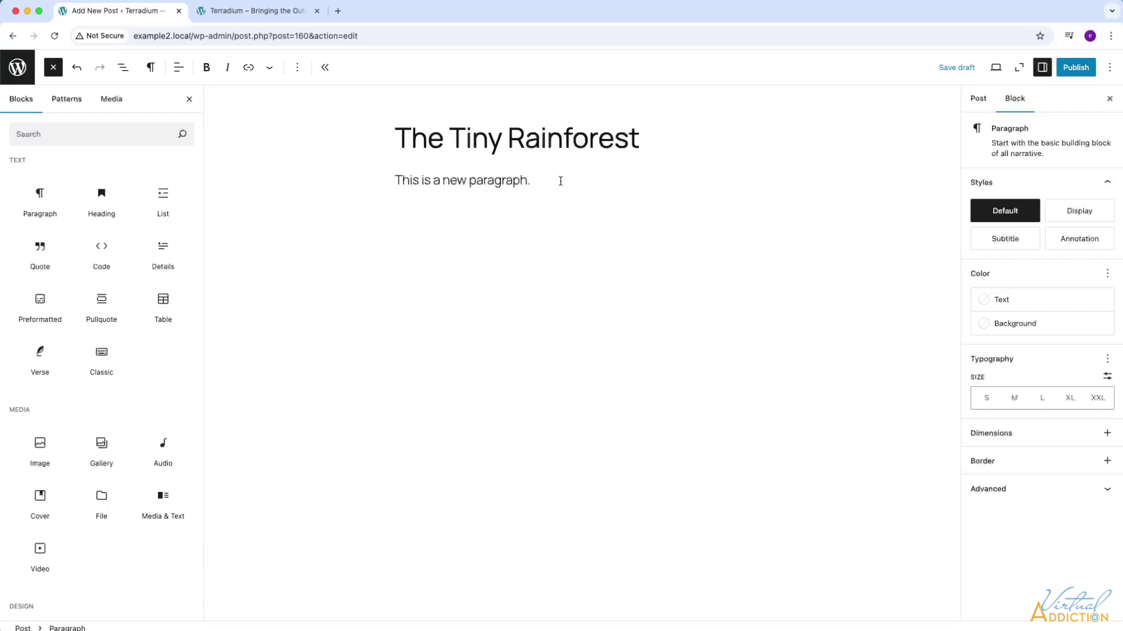
pyautogui.press('Return')
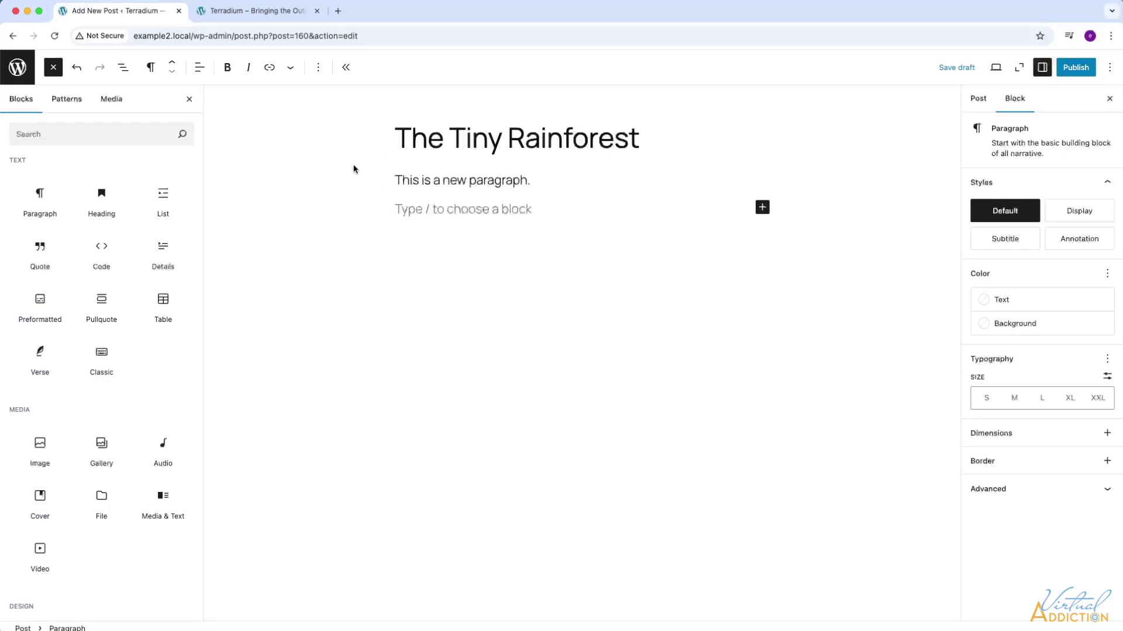
pyautogui.write("Step into a world of lush greenery with our miniature tropical terrariums. These self-sustaining ecosystems bring the beauty of the rainforest right to your doorstep, no matter where you live. Our terrariums are filled with a variety of vibrant plants, including ferns, mosses, and bromeliads. We also include a variety of small animals, such as dart frogs, isopods, and springtails. Our terrariums are not only beautiful to look at, but they are also beneficial for your health. Studies have shown that spending time in nature can help to reduce stress, improve your mood, and boost your creativity. Our terrariums provide a way to experience the benefits of nature, even if you live in a busy city. We believe that everyone deserves to have a connection to nature. That's why we are committed to creating high-quality, affordable terrariums that are easy to care for. We want to make it easy for everyone to bring the beauty of the rainforest into their home.")
pyautogui.moveTo(533, 184); pyautogui.dragTo(383, 175)
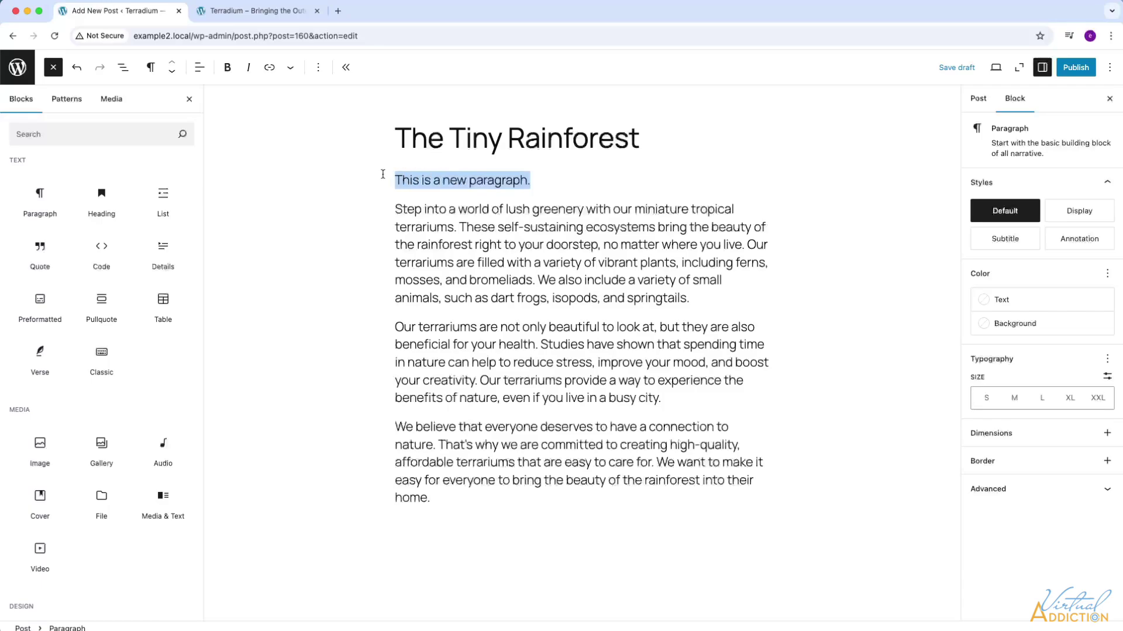
pyautogui.press('BackSpace')
pyautogui.press('BackSpace')
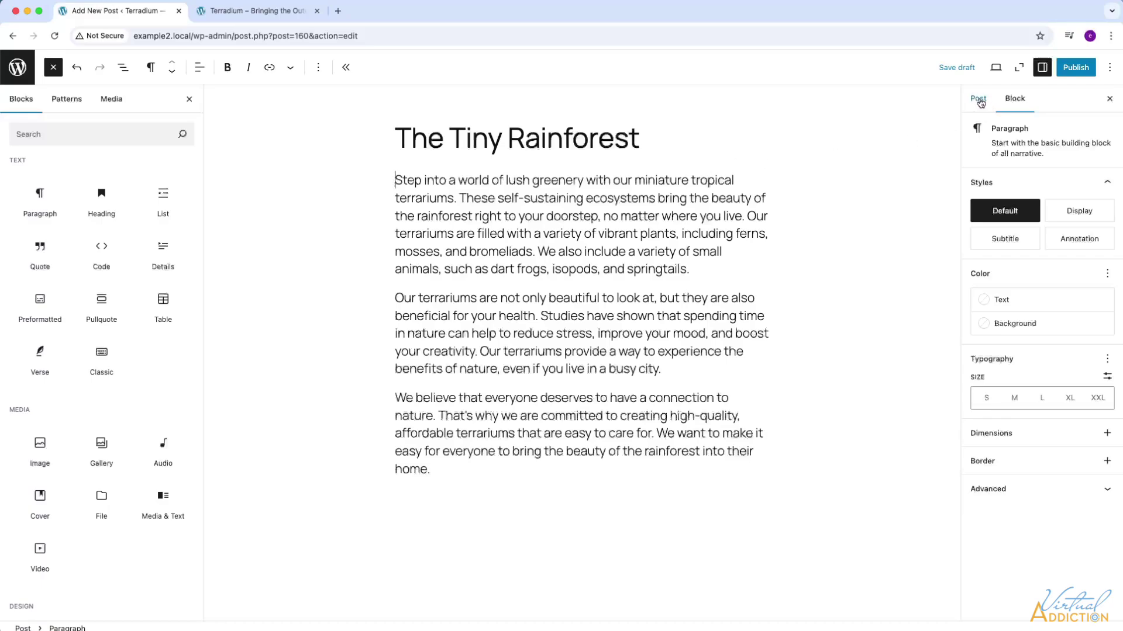
# - Show the draft's post settings: publish Immediately, link /the-tiny-rainforest, 161 words
pyautogui.click(979, 101)
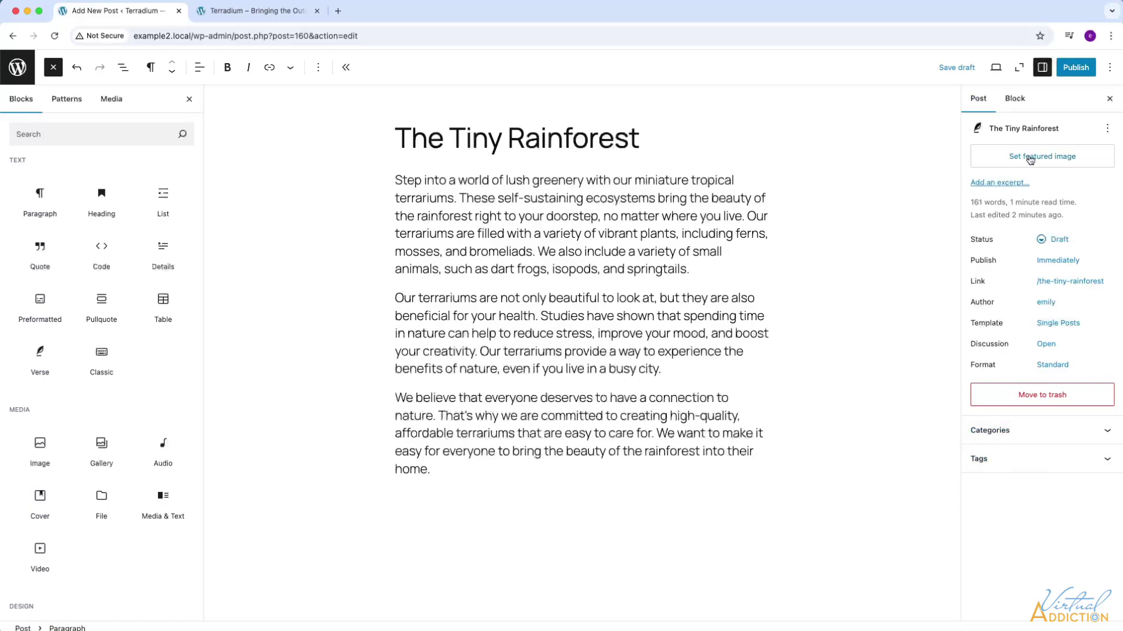
pyautogui.click(1108, 130)
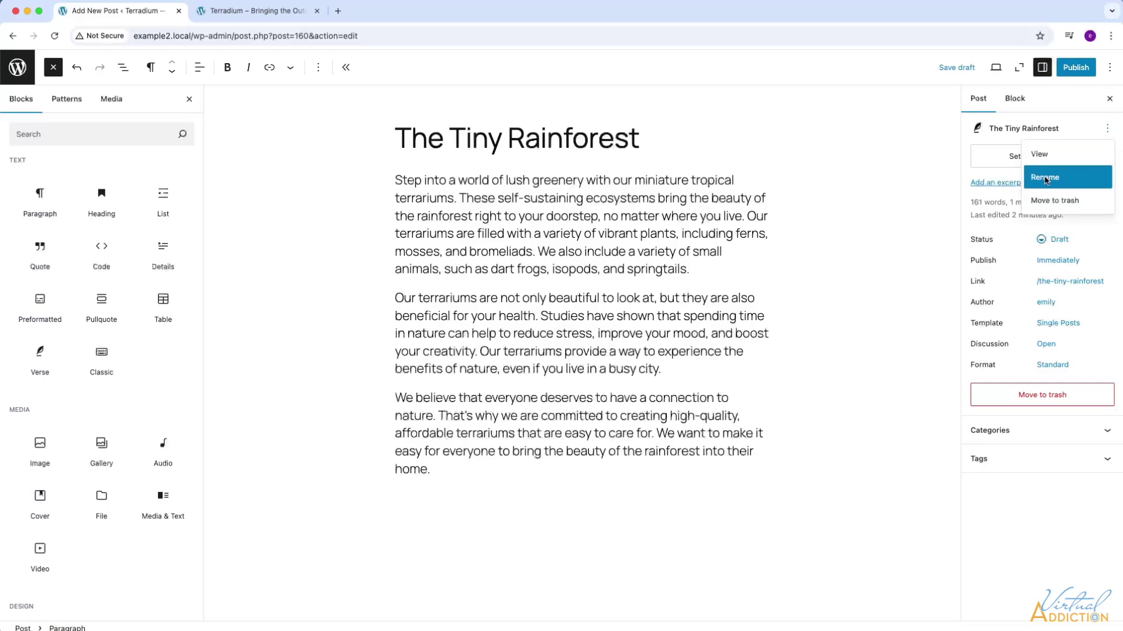
pyautogui.click(1074, 133)
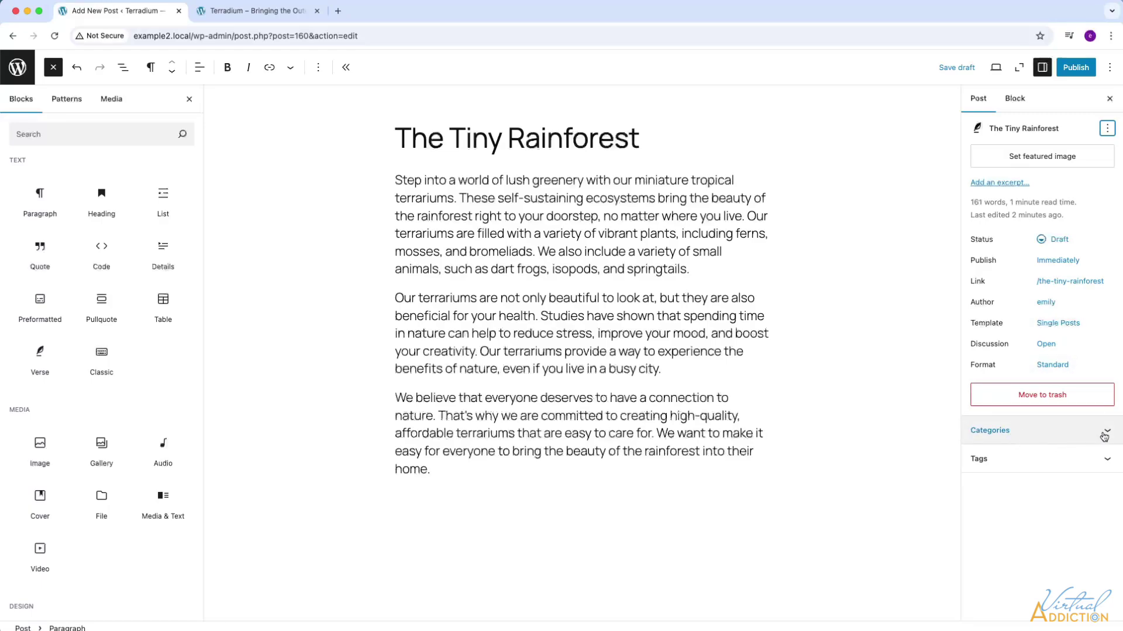
# - Publish The Tiny Rainforest after expanding its Categories and Tags panels
pyautogui.click(1107, 434)
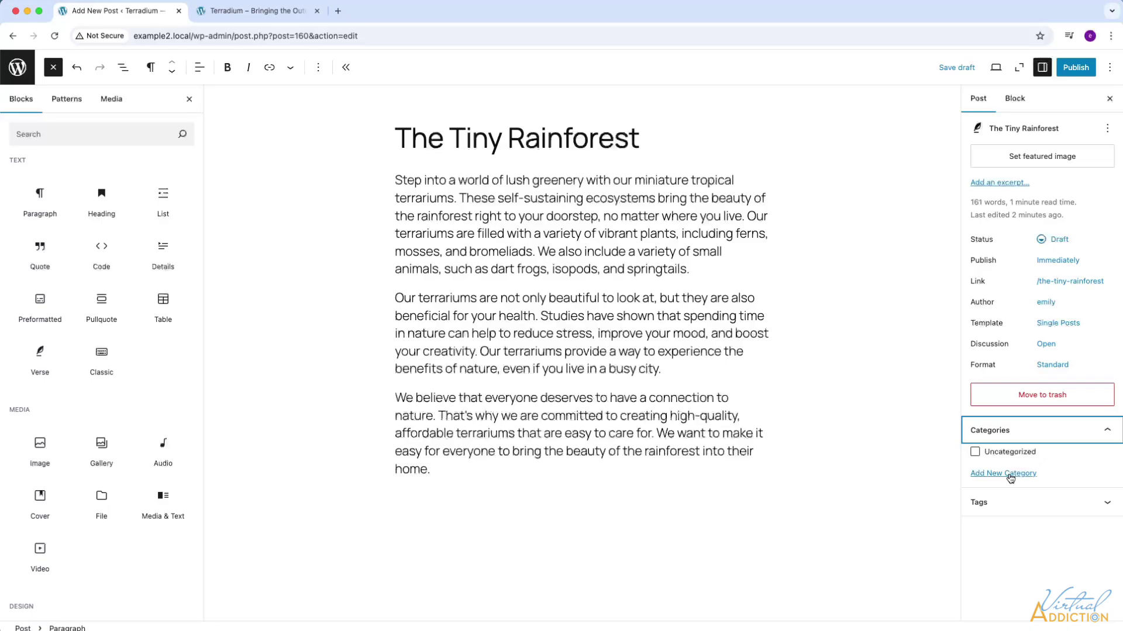
pyautogui.click(1057, 502)
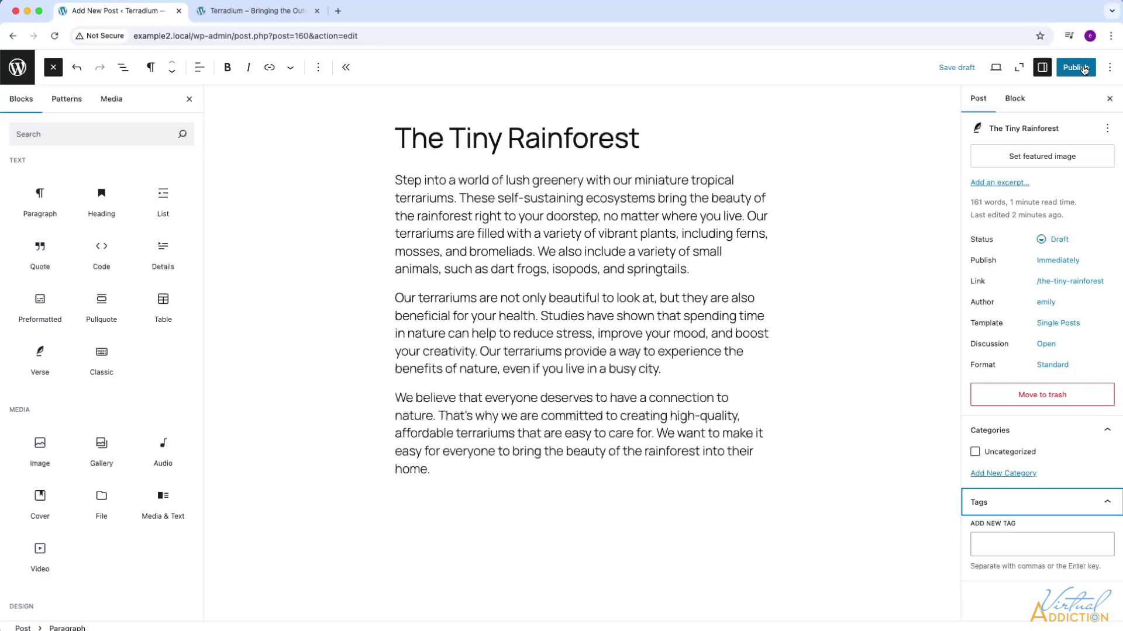
pyautogui.click(1083, 69)
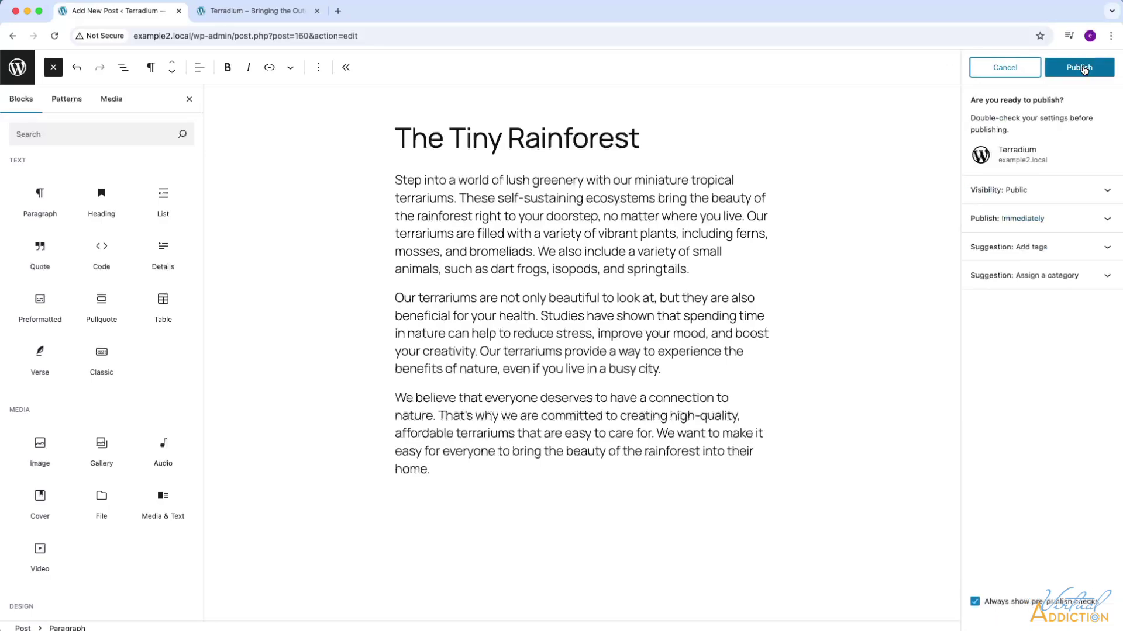
pyautogui.click(1084, 69)
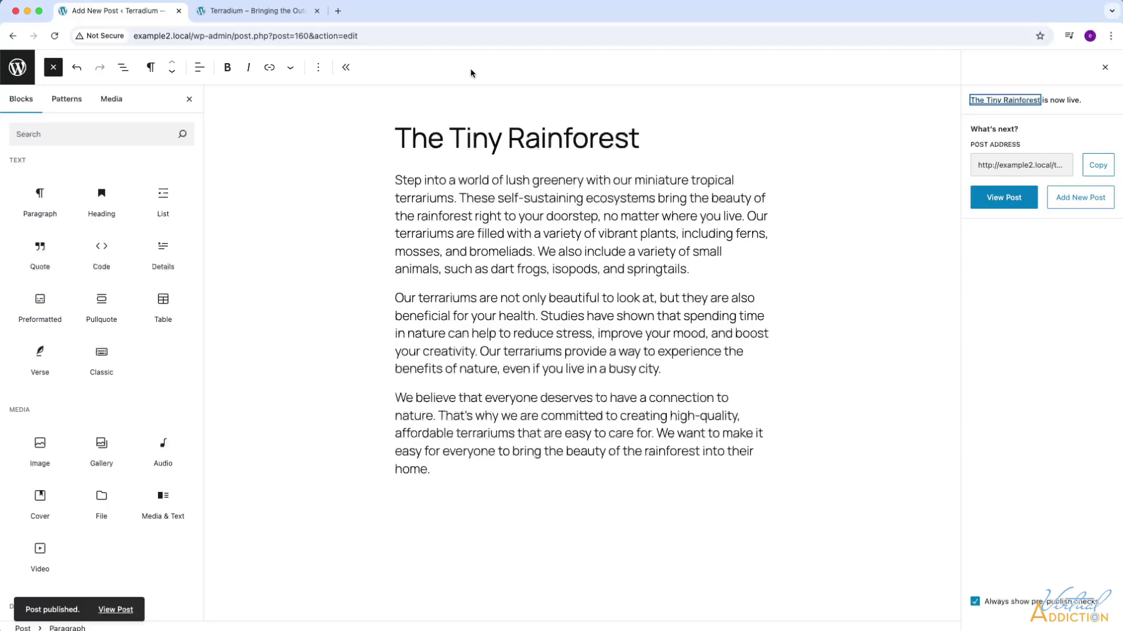
# - Reload the live blog, confirming The Tiny Rainforest (December 26, 2024) sits above Hello world!
pyautogui.click(244, 16)
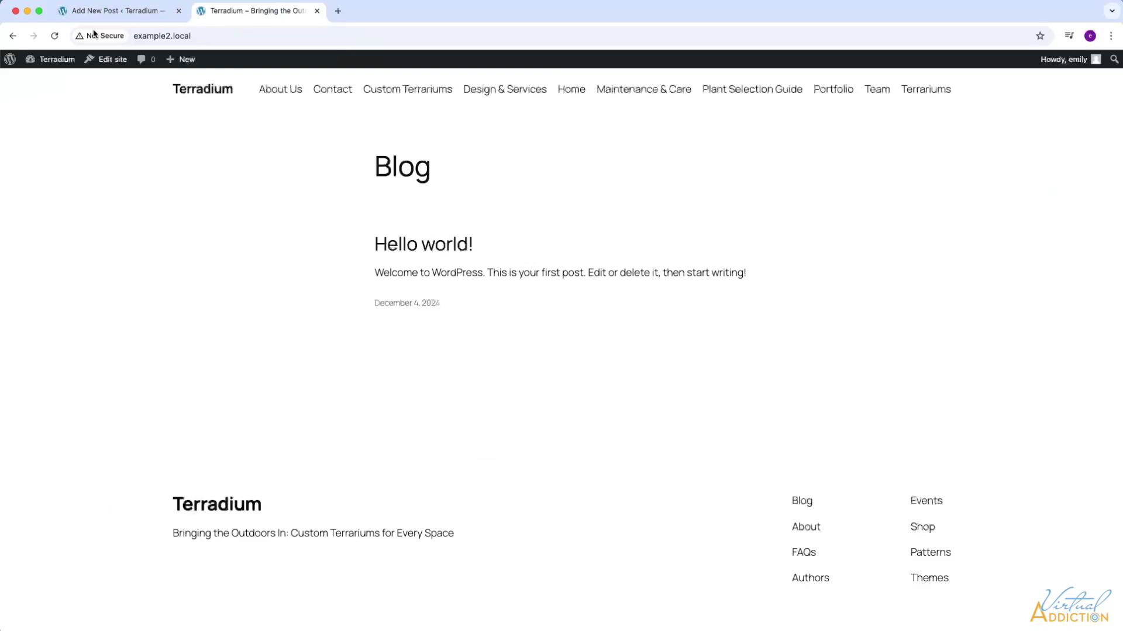
pyautogui.click(54, 37)
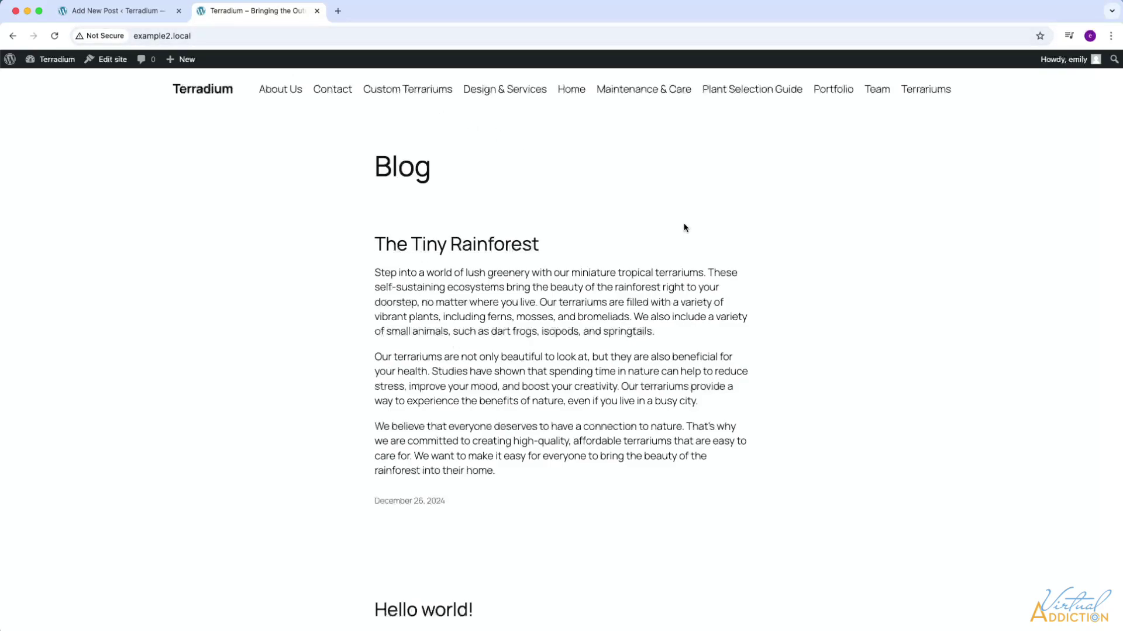
pyautogui.scroll(-5, 684, 233)
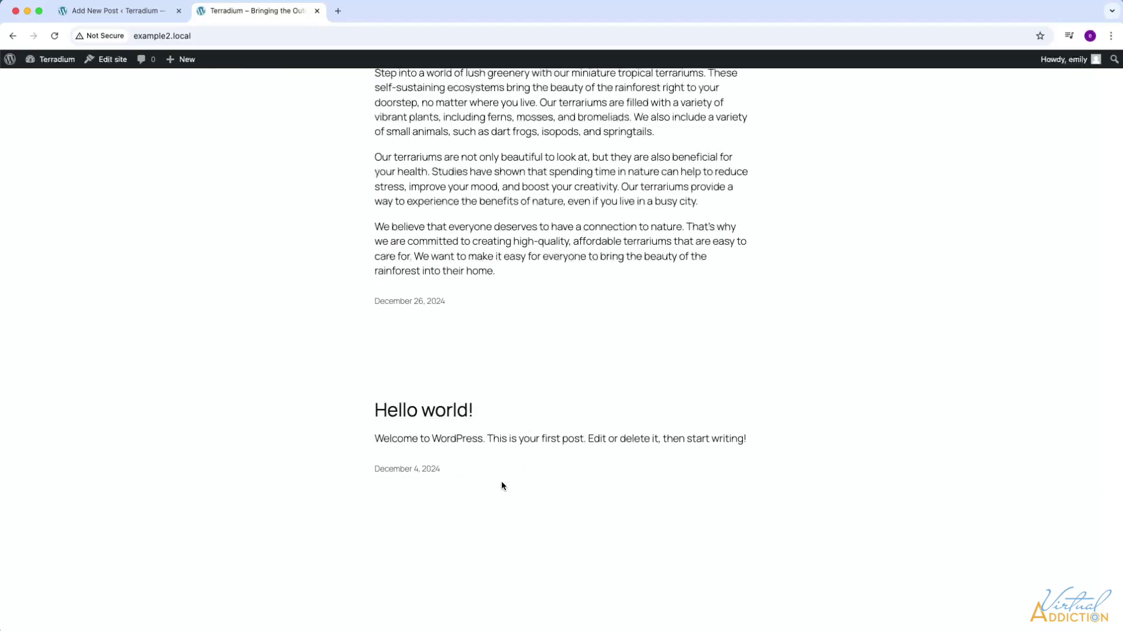
pyautogui.scroll(5, 501, 482)
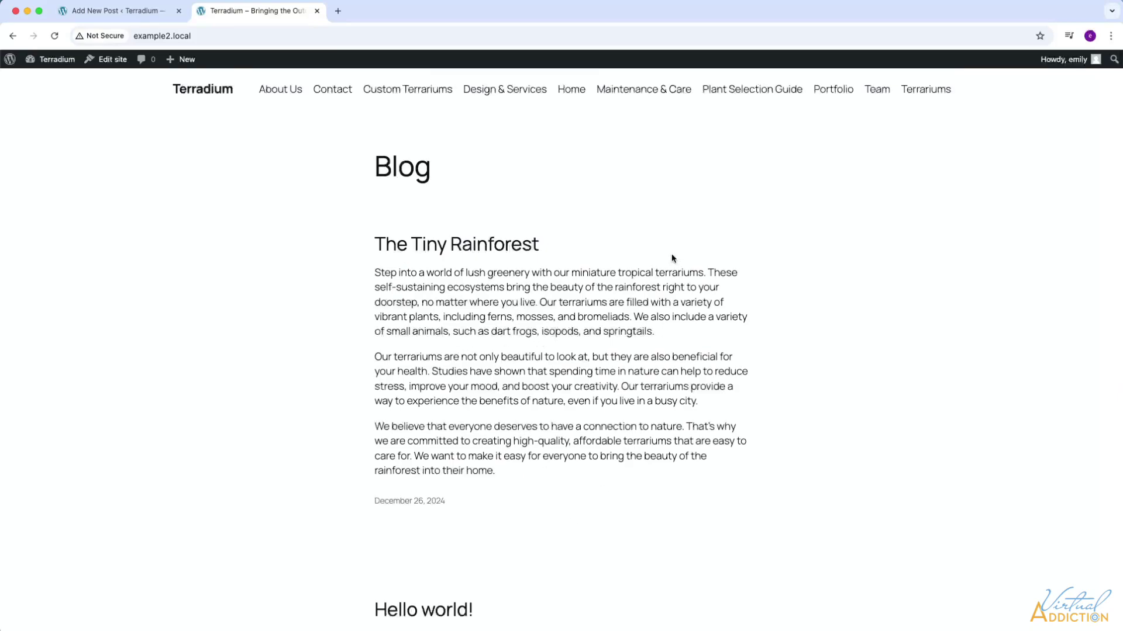
pyautogui.click(467, 249)
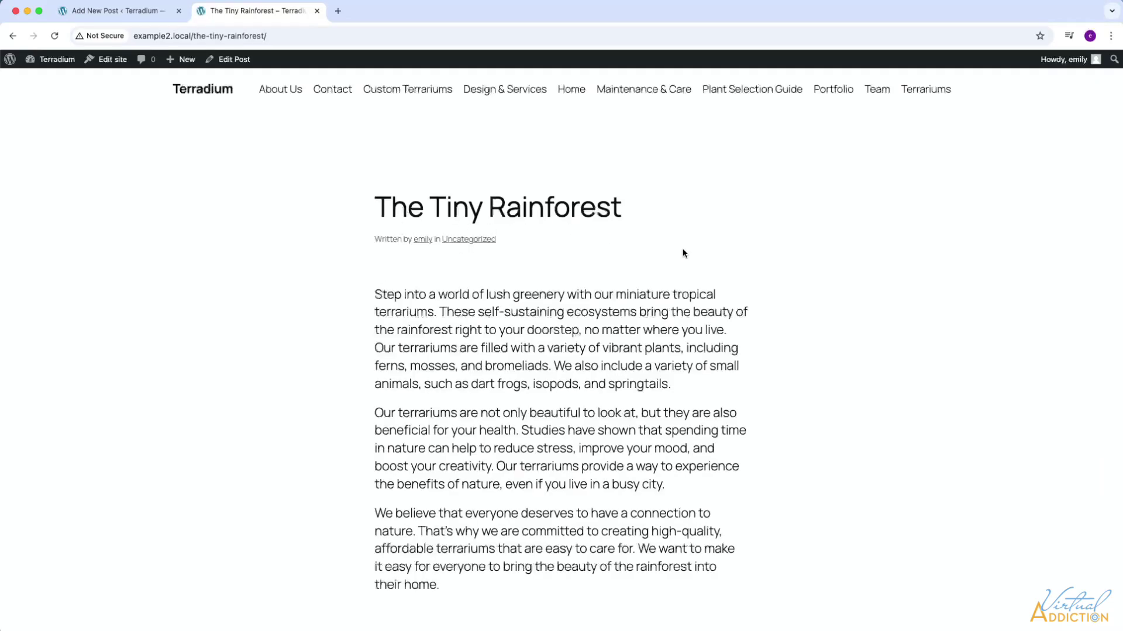
pyautogui.scroll(-5, 683, 253)
pyautogui.scroll(5, 683, 252)
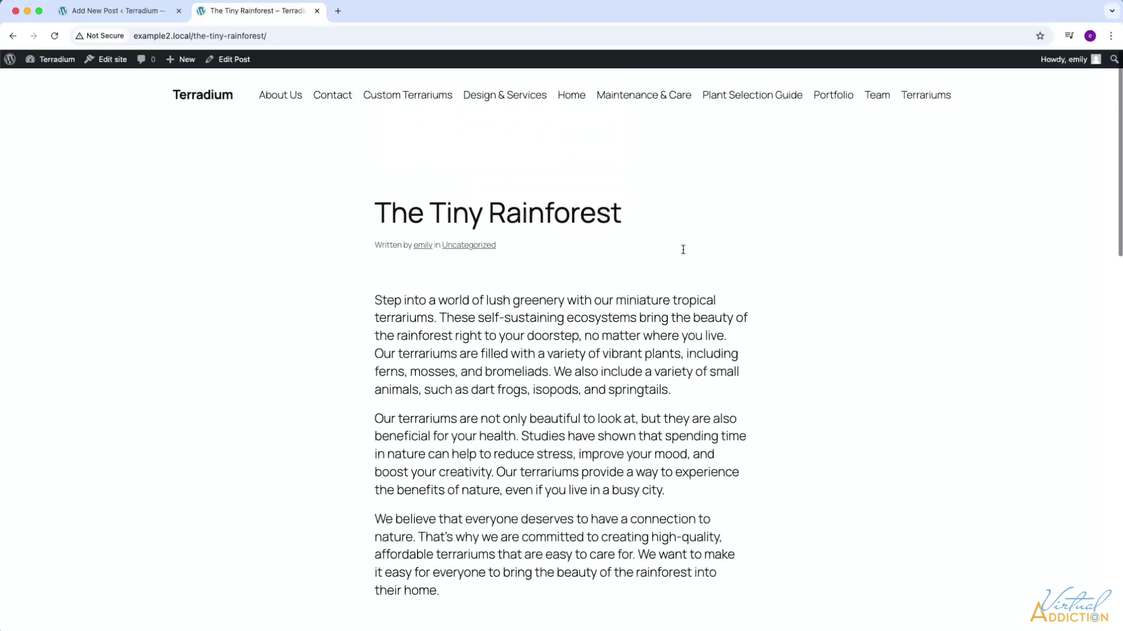
pyautogui.scroll(-5, 673, 231)
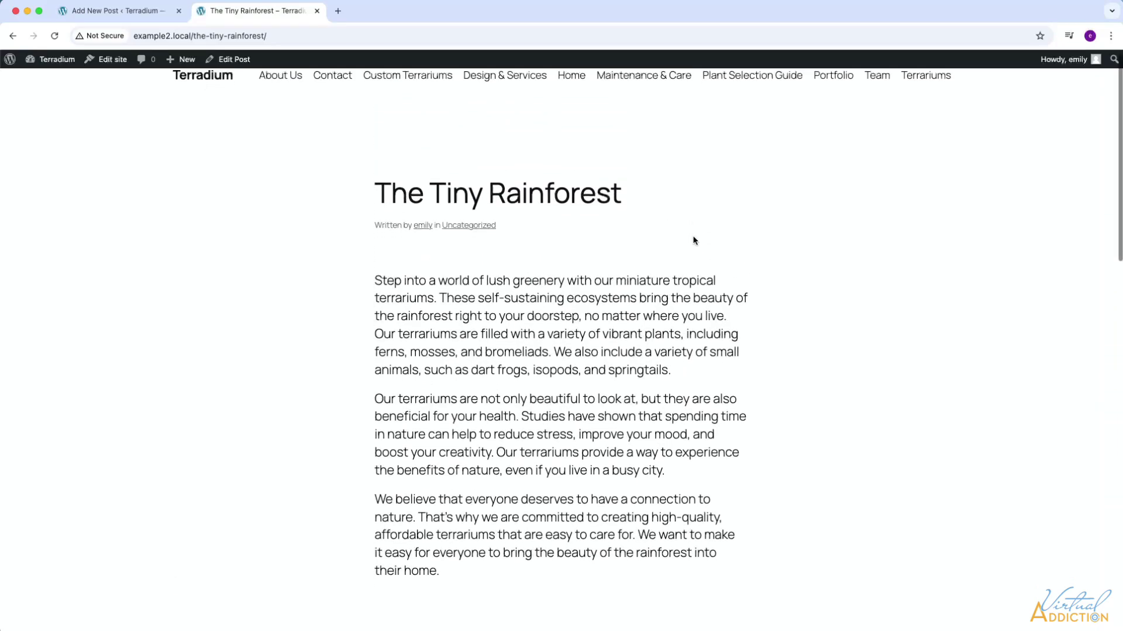
pyautogui.scroll(-5, 694, 240)
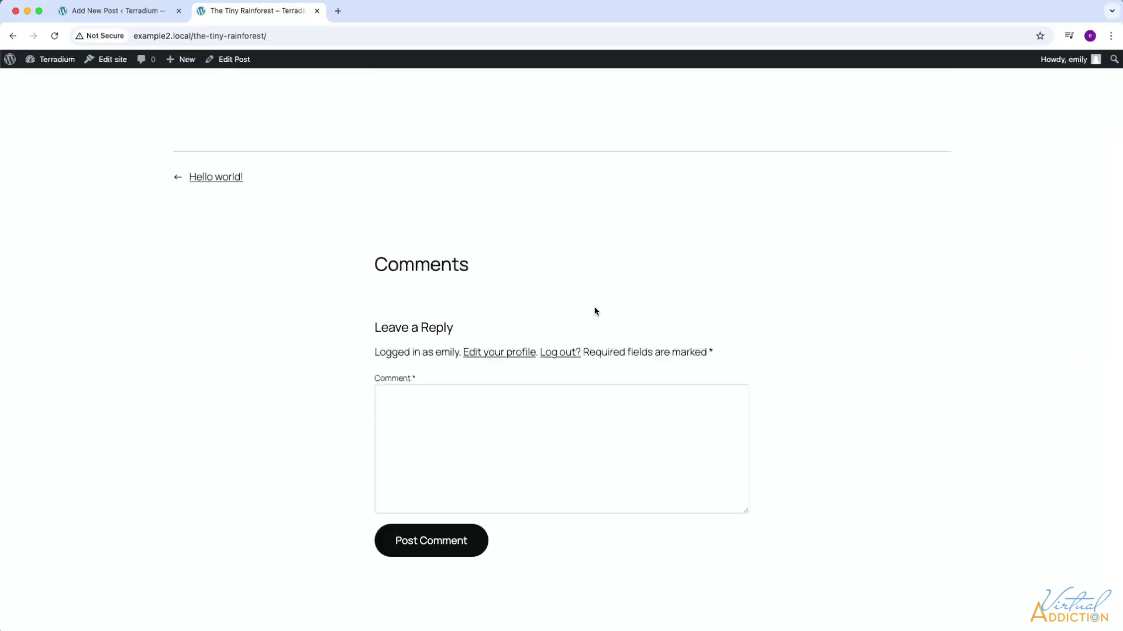
pyautogui.scroll(-3, 573, 418)
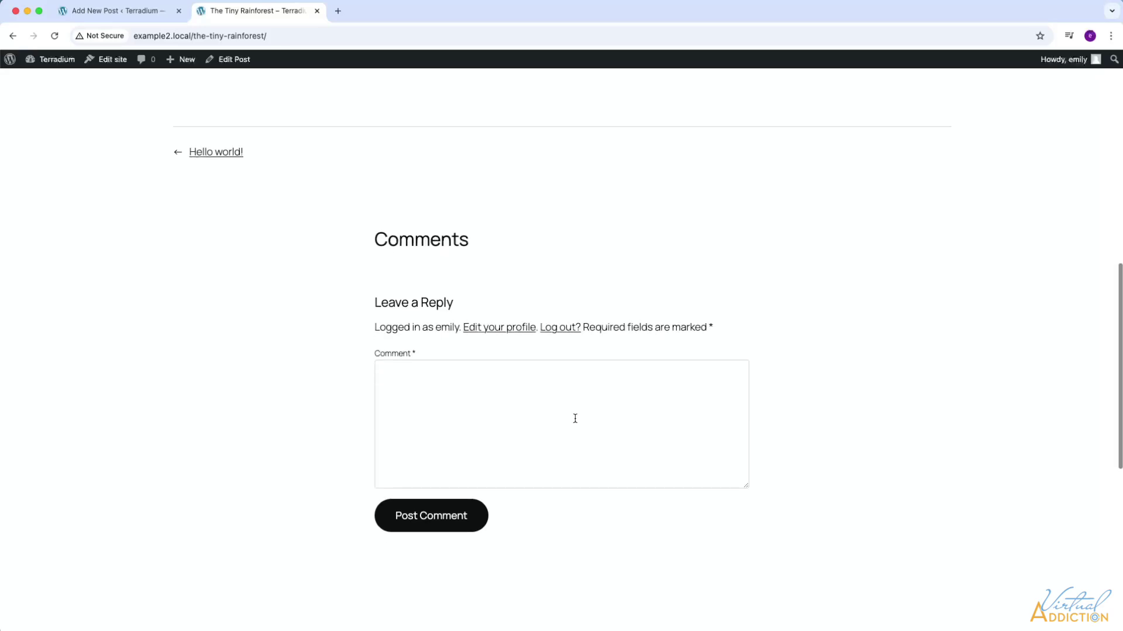
pyautogui.scroll(-2, 574, 419)
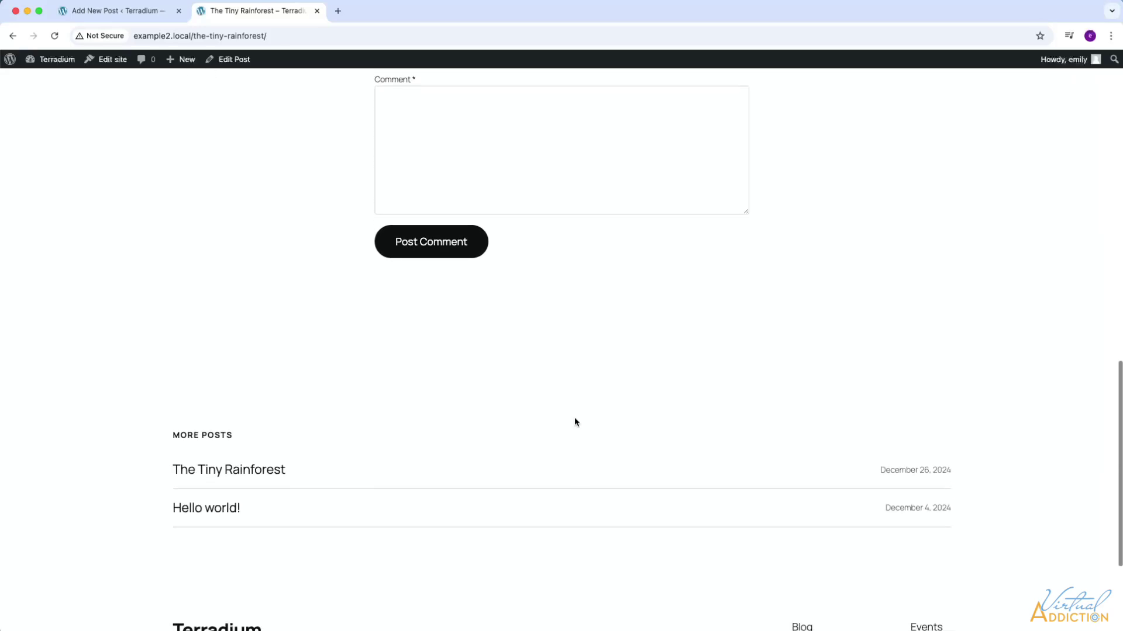
pyautogui.scroll(-2, 574, 418)
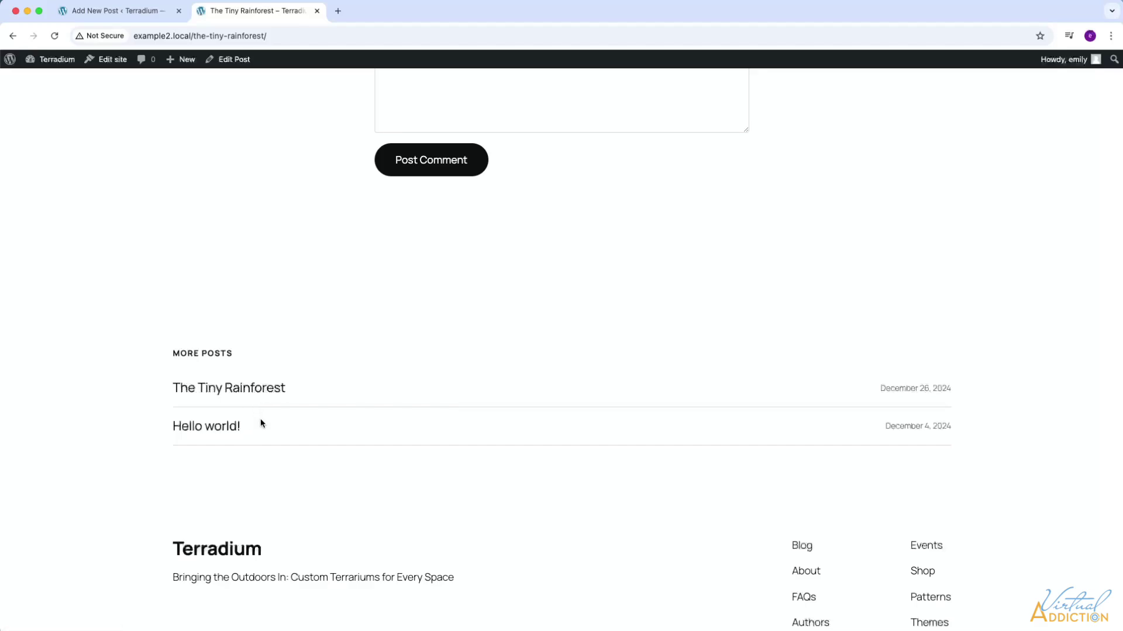
pyautogui.scroll(-2, 260, 430)
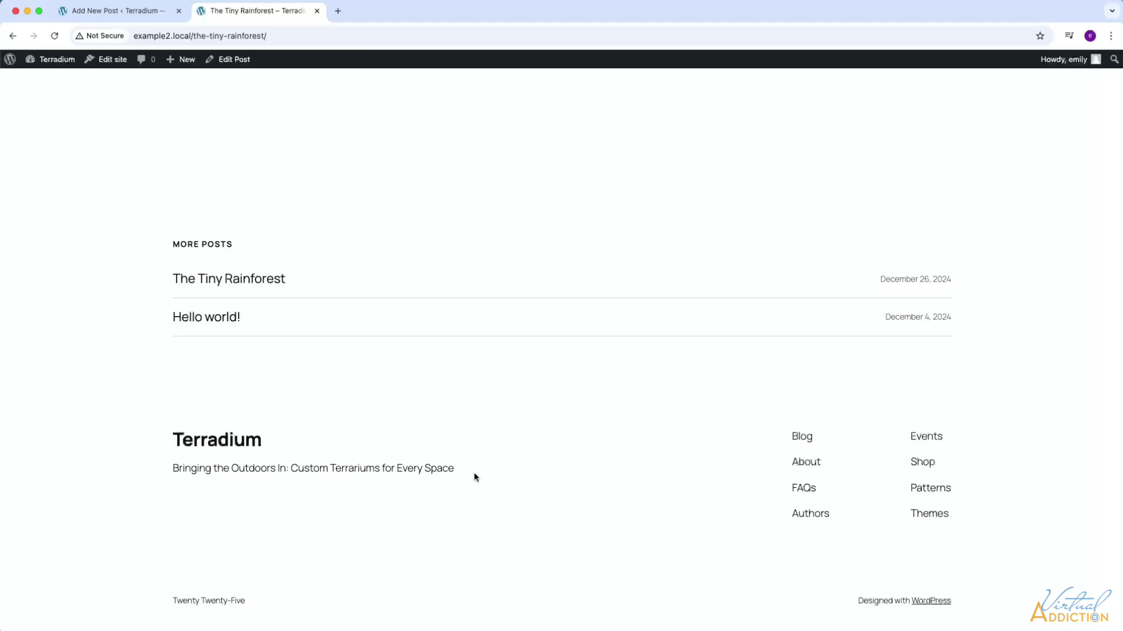
pyautogui.scroll(8, 473, 472)
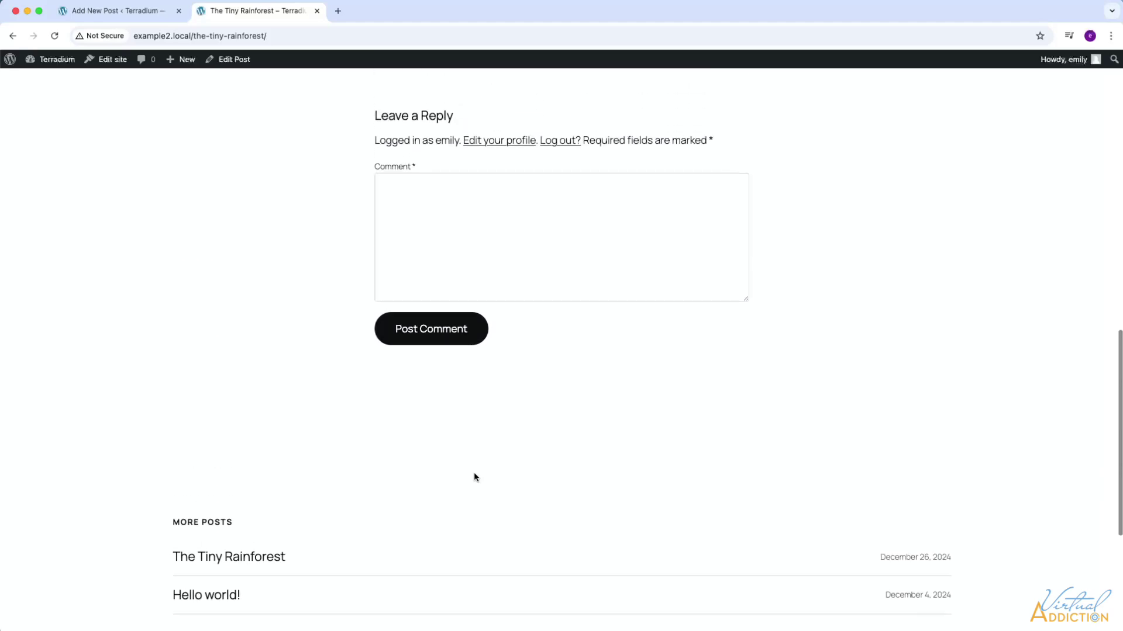
pyautogui.scroll(1, 632, 393)
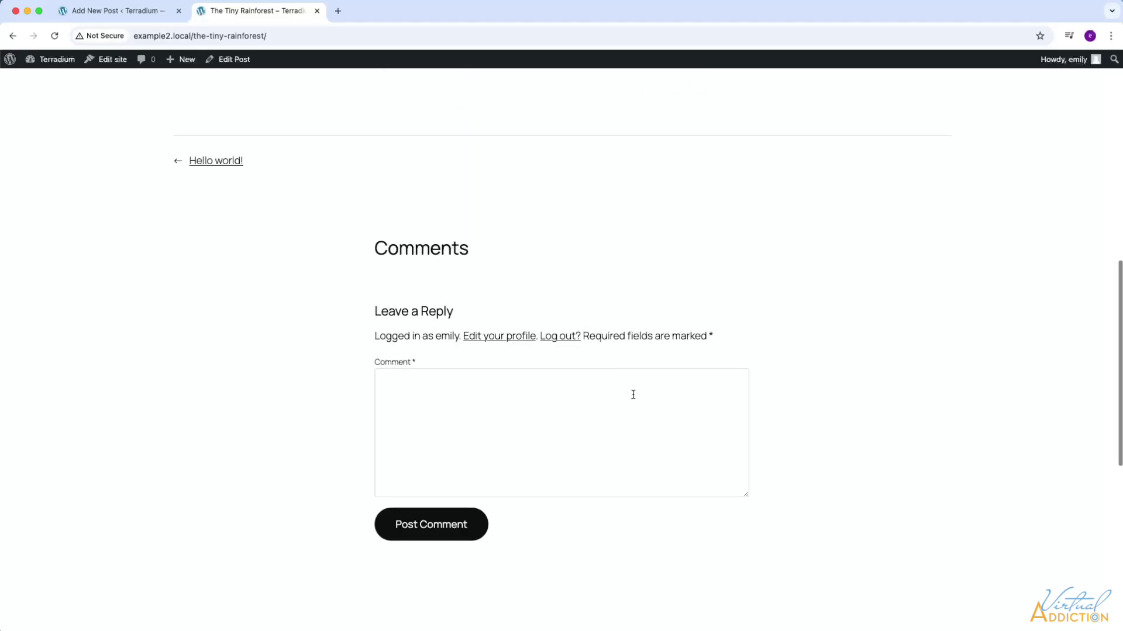
pyautogui.scroll(3, 632, 394)
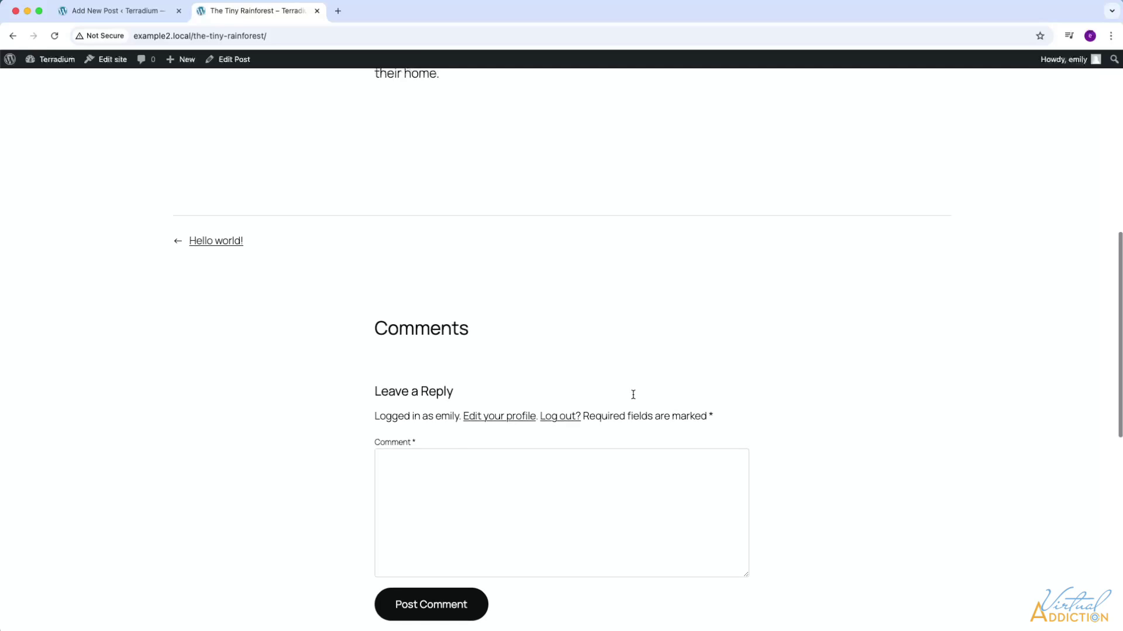
pyautogui.scroll(8, 632, 398)
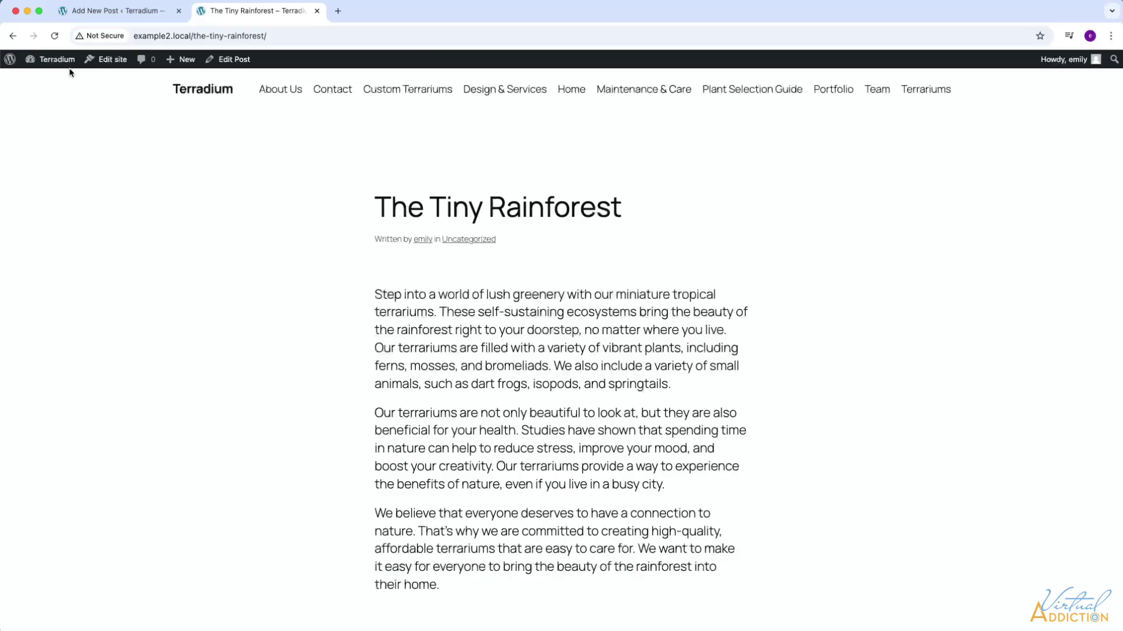
# - View the post's paragraphs on the Terradium blog page, then return to the post editor
pyautogui.click(188, 94)
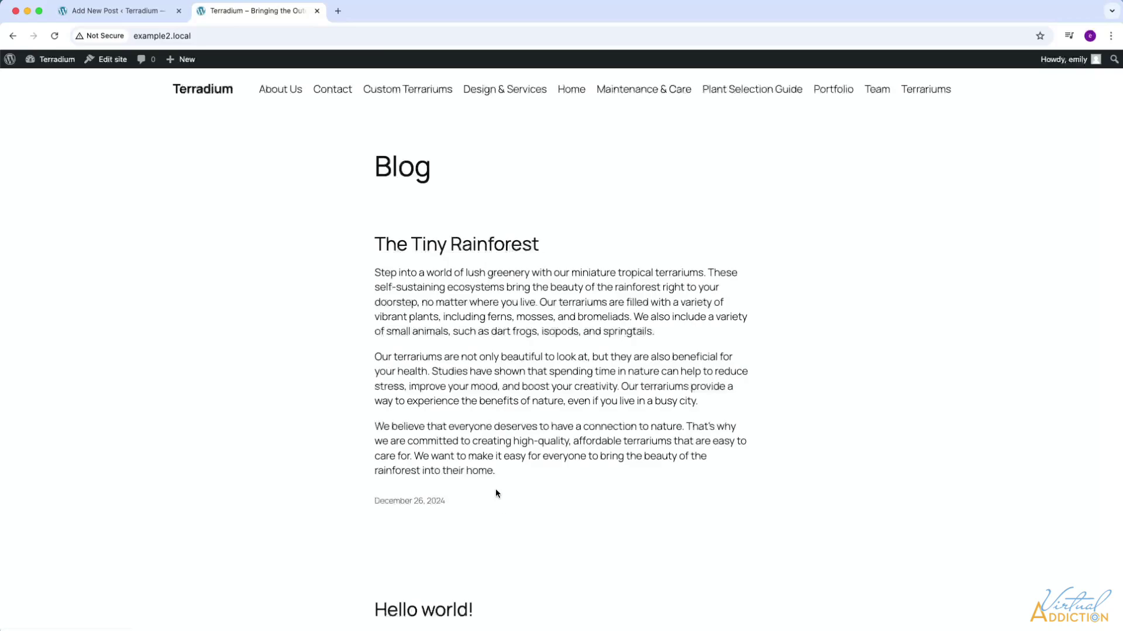
pyautogui.moveTo(508, 475); pyautogui.dragTo(370, 261)
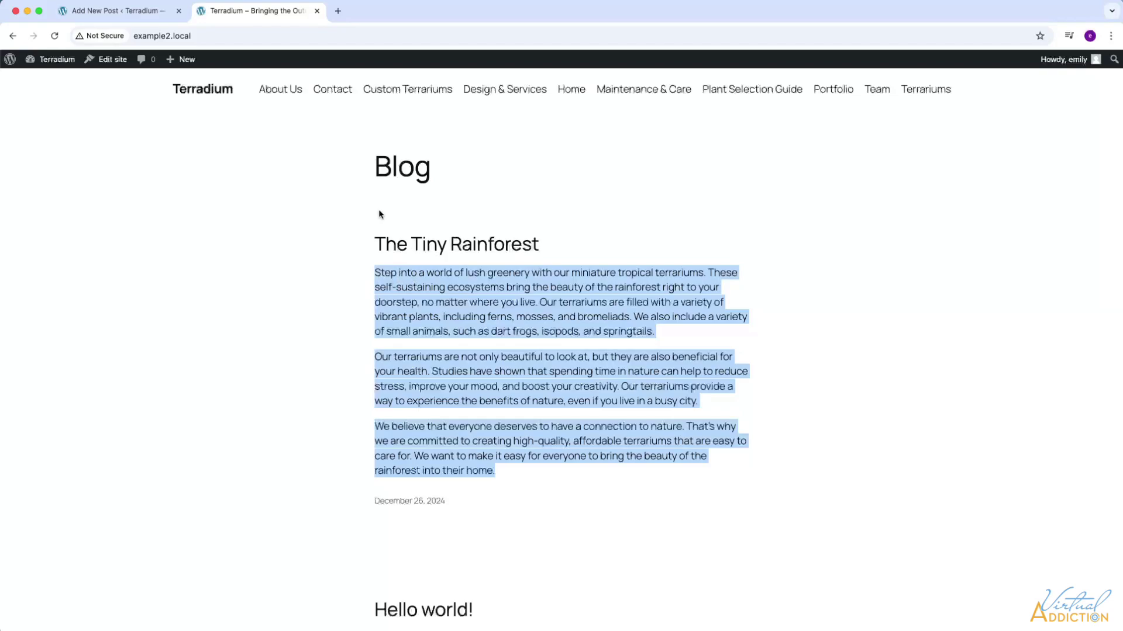
pyautogui.click(132, 12)
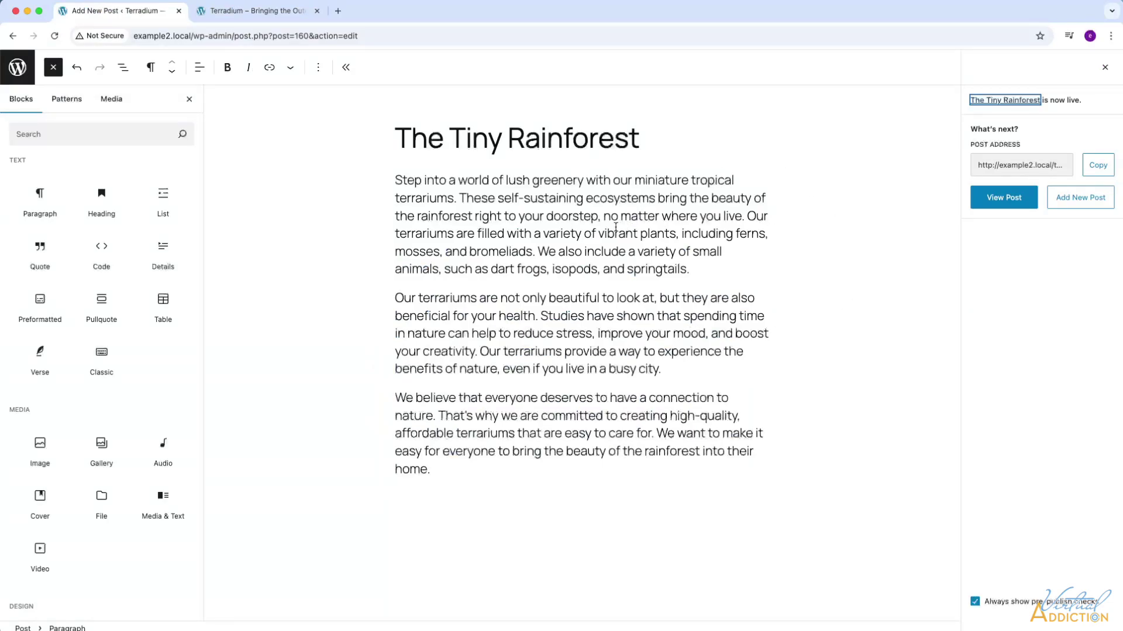
# - Set the rainforest terrarium photo post1.png as the post's featured image
pyautogui.click(749, 111)
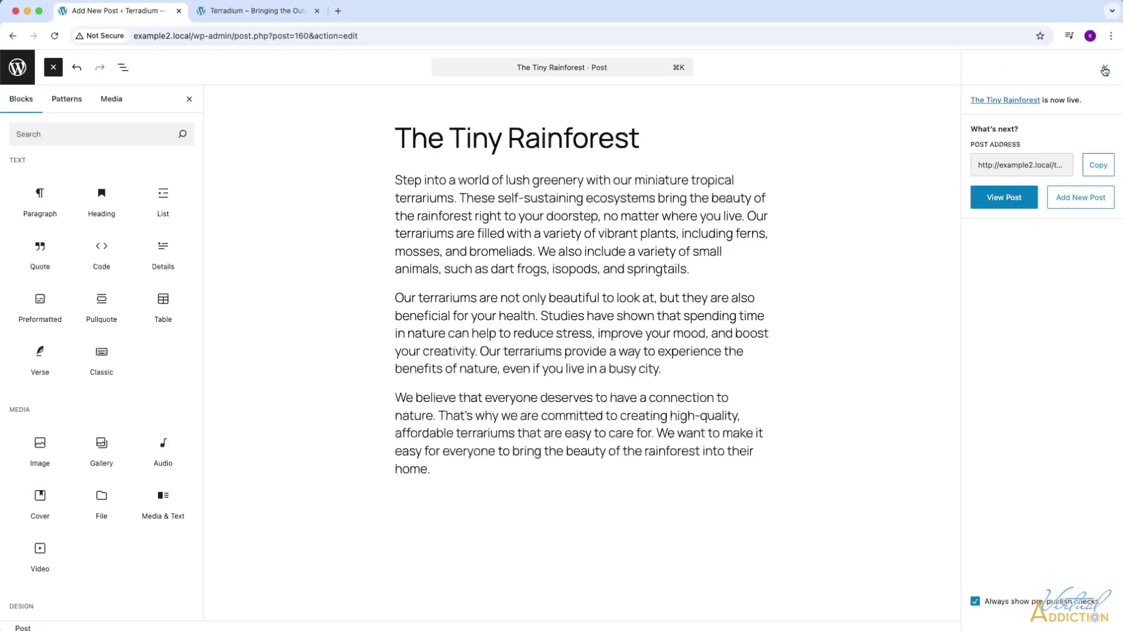
pyautogui.click(1104, 70)
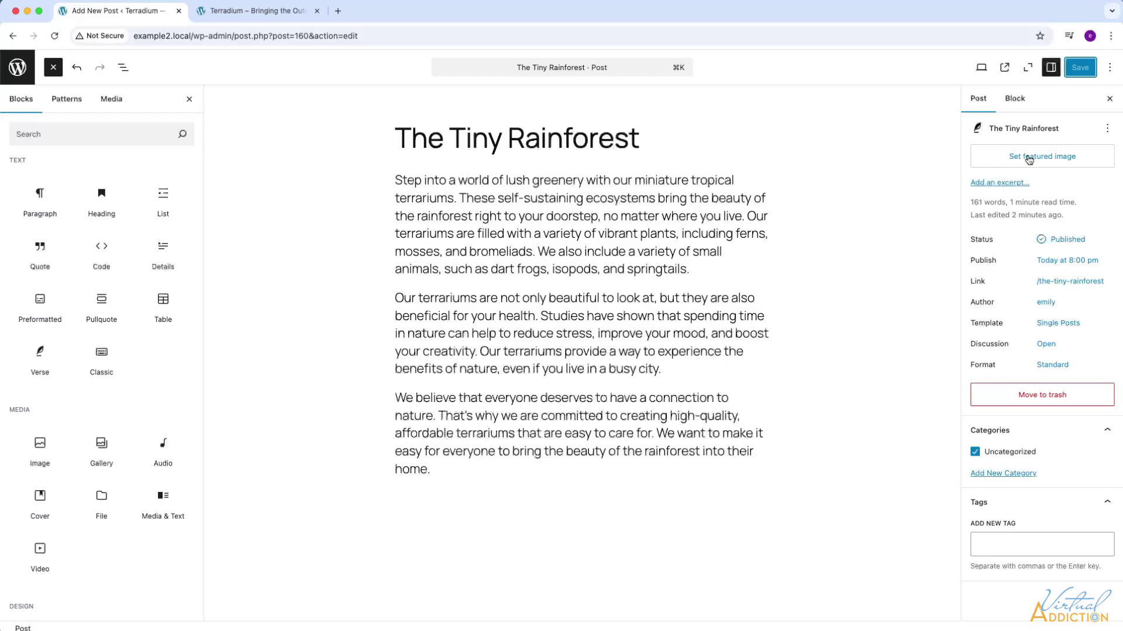
pyautogui.click(1028, 159)
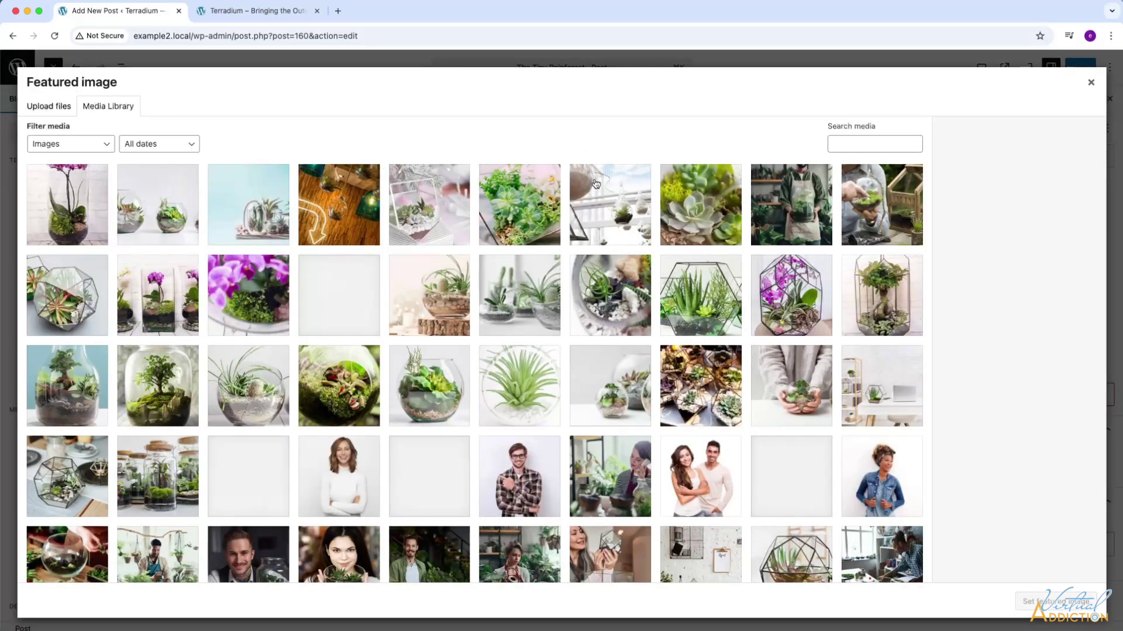
pyautogui.scroll(-1, 615, 245)
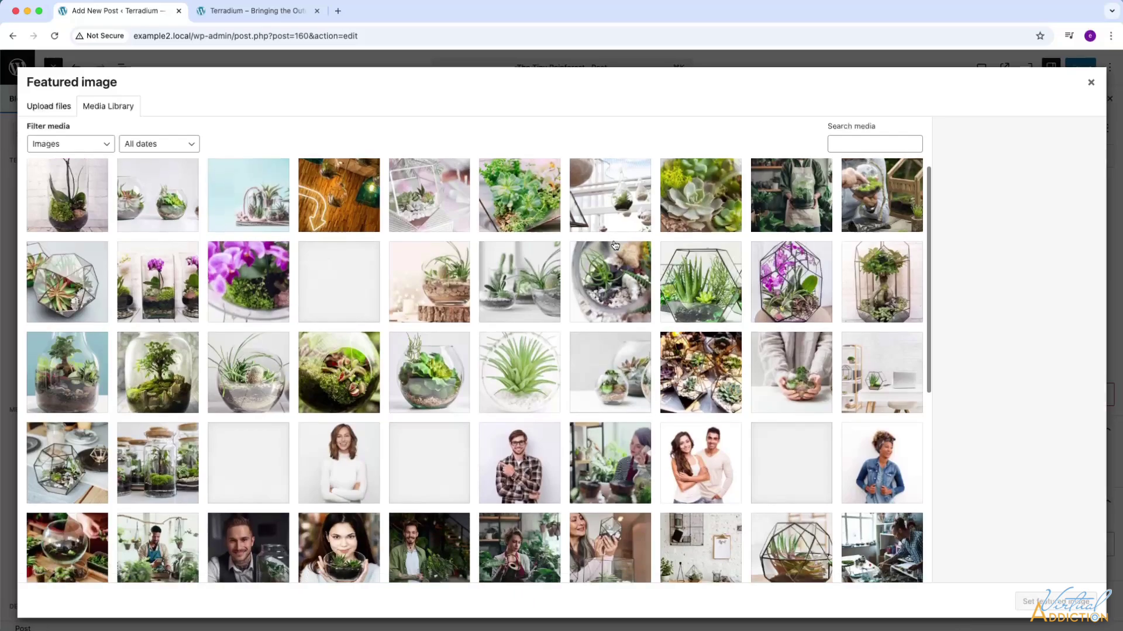
pyautogui.scroll(-4, 615, 246)
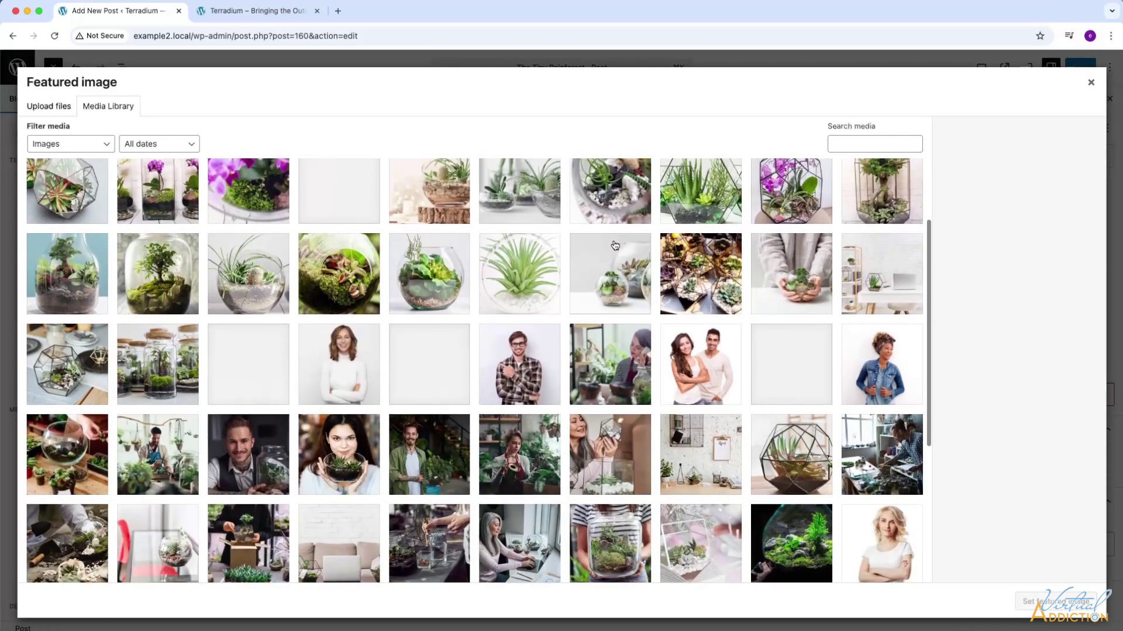
pyautogui.scroll(-8, 615, 246)
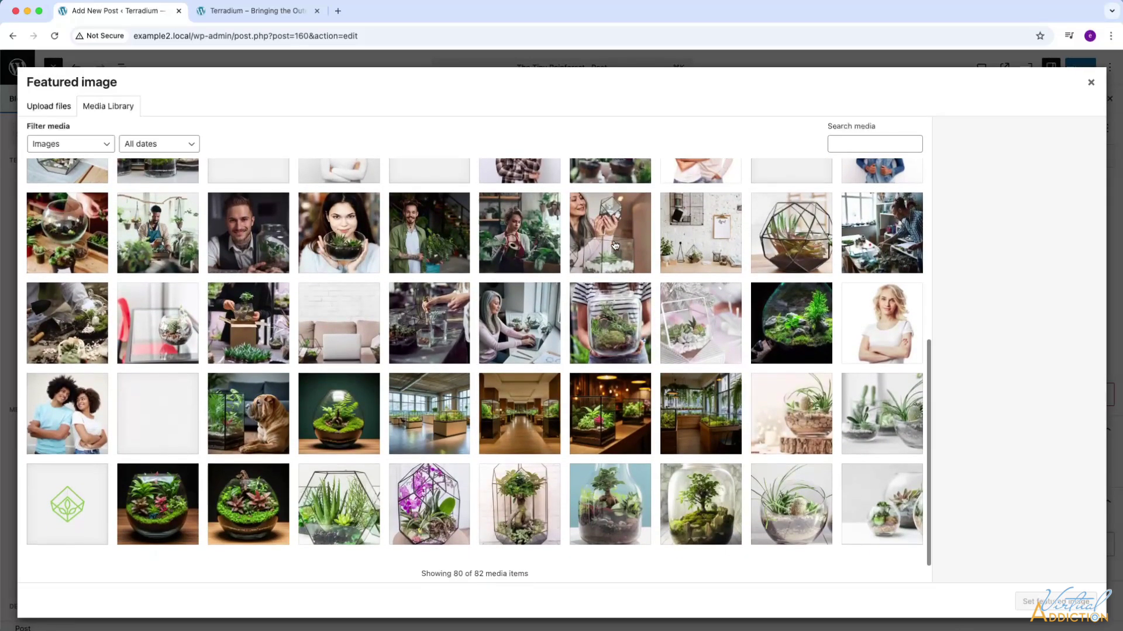
pyautogui.click(151, 506)
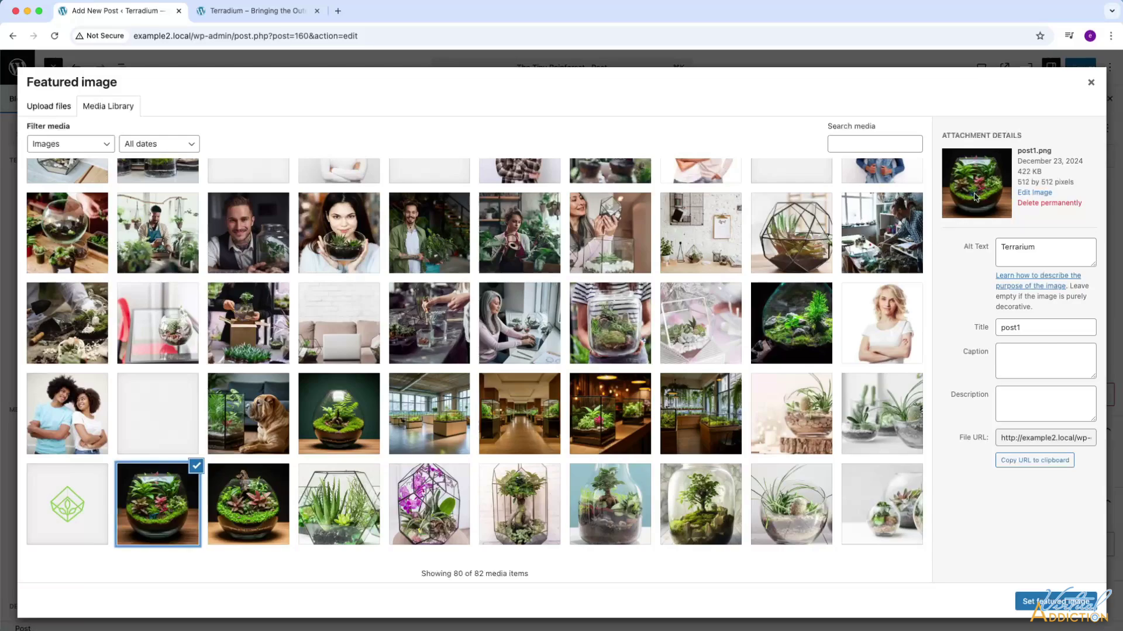
pyautogui.click(1055, 602)
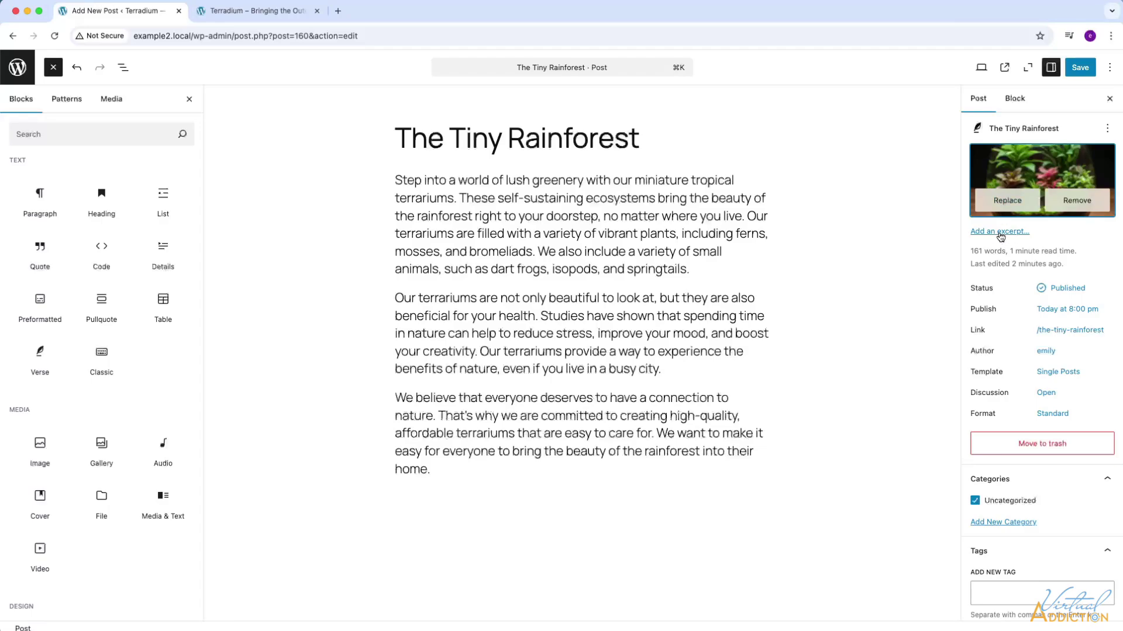
# - Paste an excerpt about bringing nature's calming power indoors with self-sustaining terrariums
pyautogui.click(1000, 233)
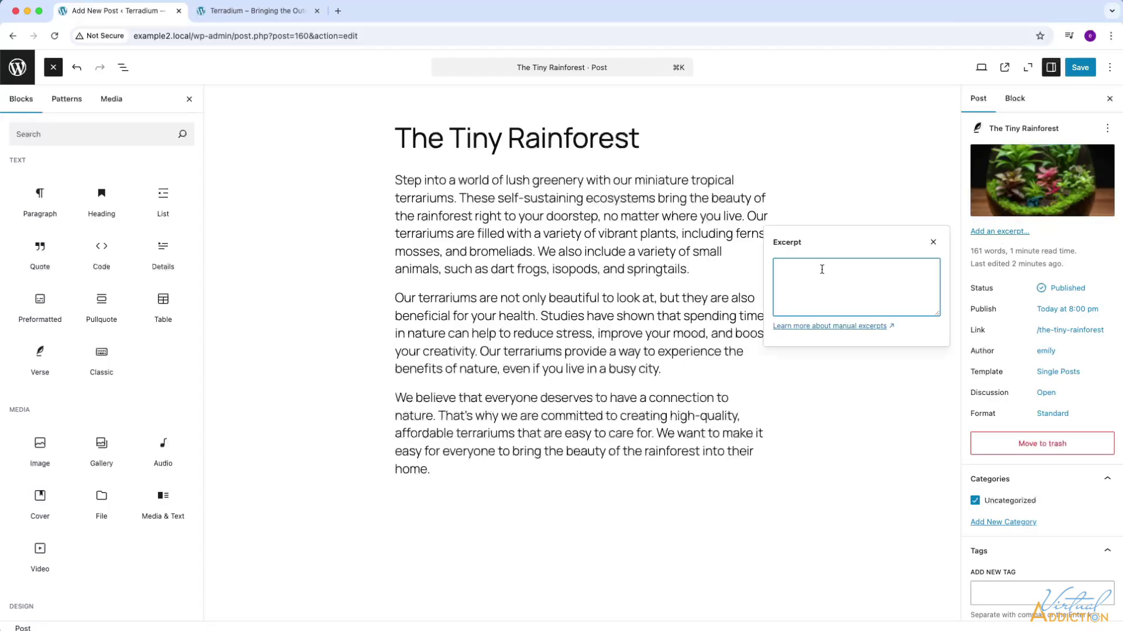
pyautogui.write('Bring the calming power of nature indoors with our self-sustaining terrariums. Reduce stress, boost your mood, and experience the magic of the rainforest at home.')
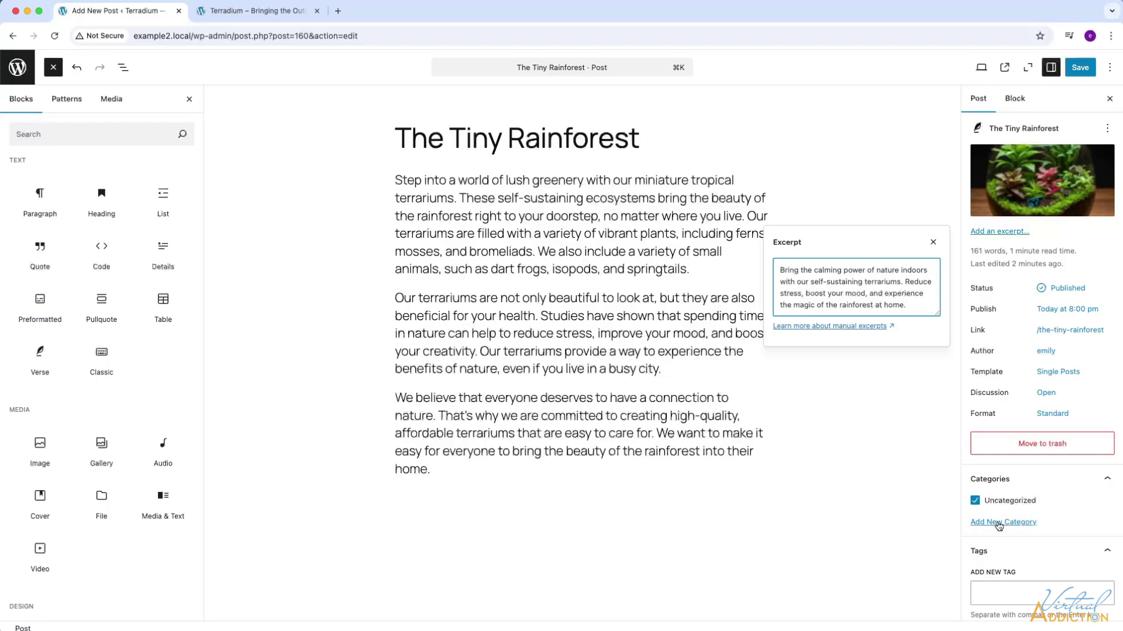
# - Create a Terrariums category for the post and uncheck Uncategorized
pyautogui.click(998, 526)
pyautogui.scroll(-1, 1005, 517)
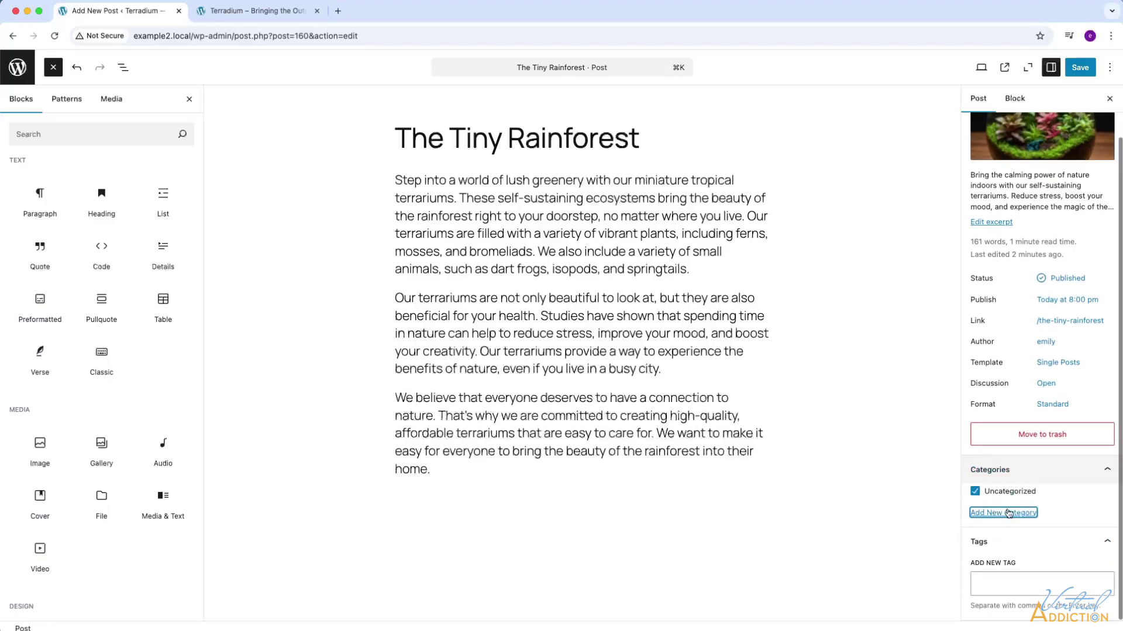
pyautogui.click(1008, 514)
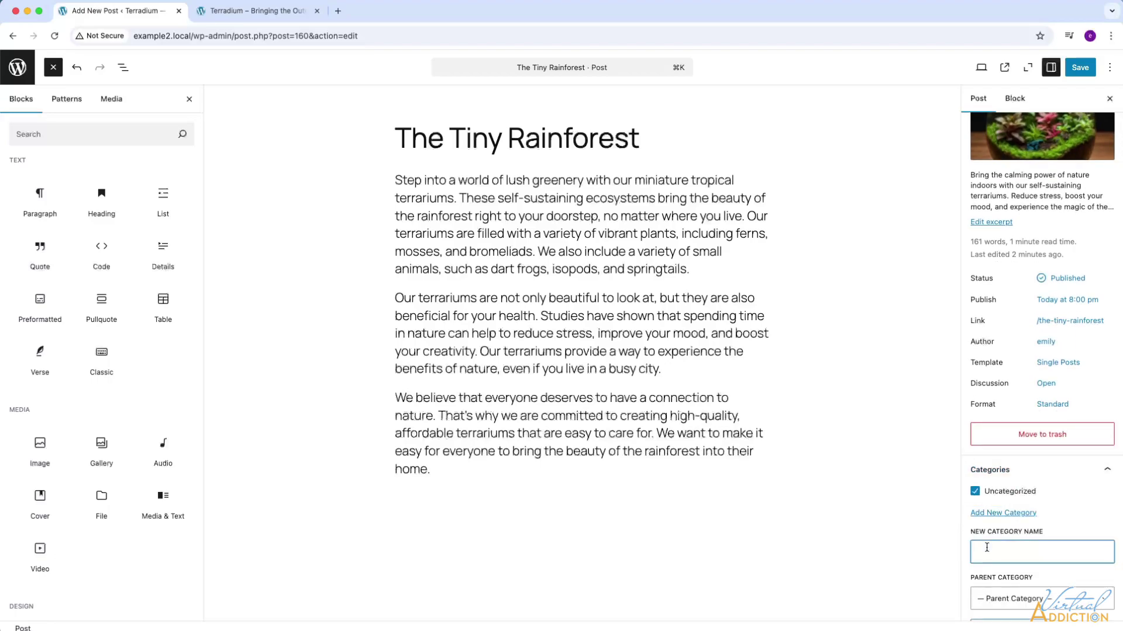
pyautogui.write('Terrariums')
pyautogui.scroll(-2, 993, 520)
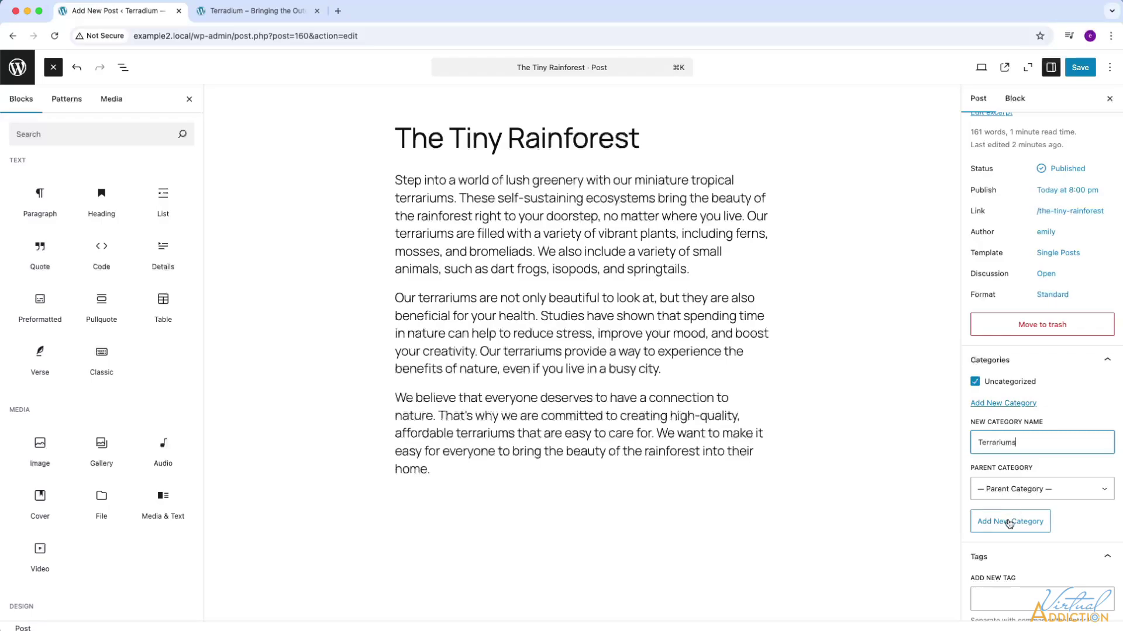
pyautogui.click(1009, 522)
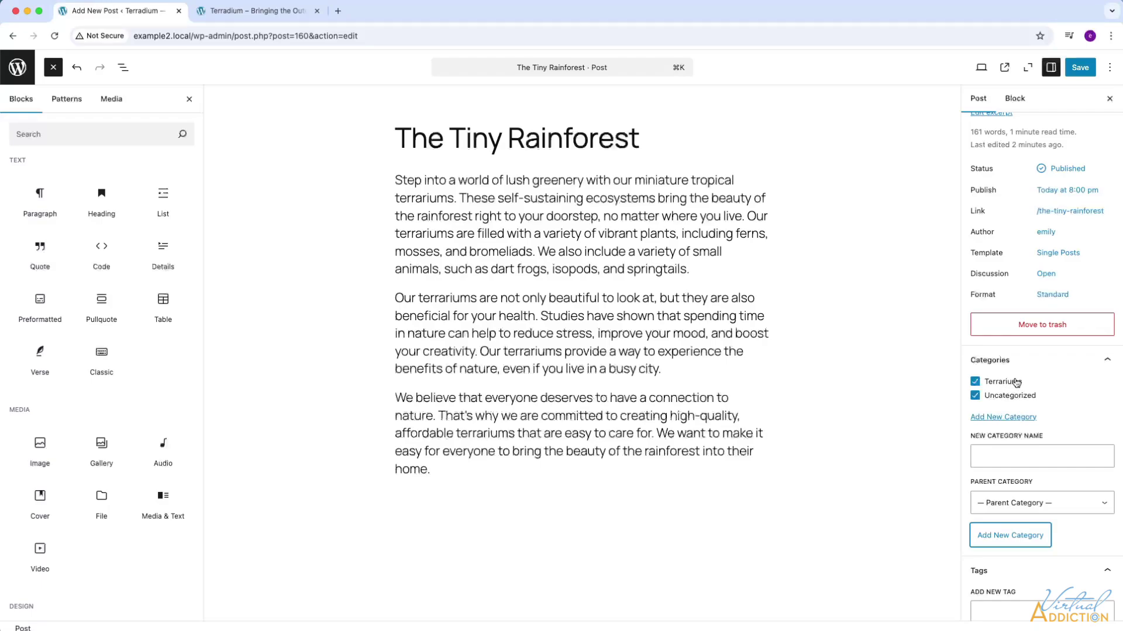
pyautogui.click(976, 396)
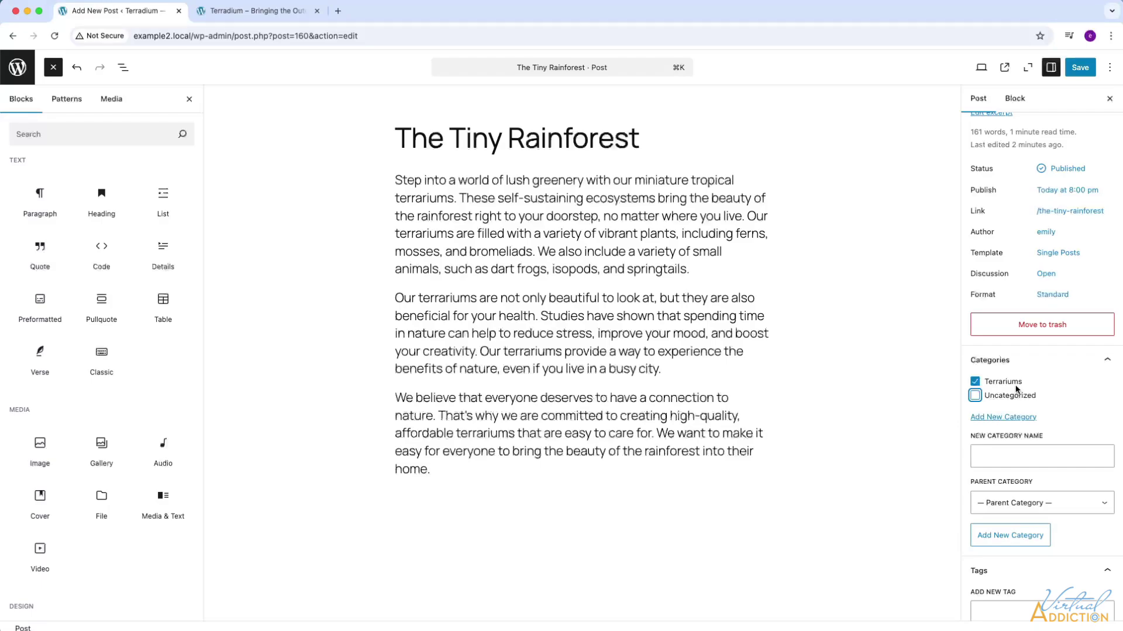
pyautogui.scroll(-1, 994, 375)
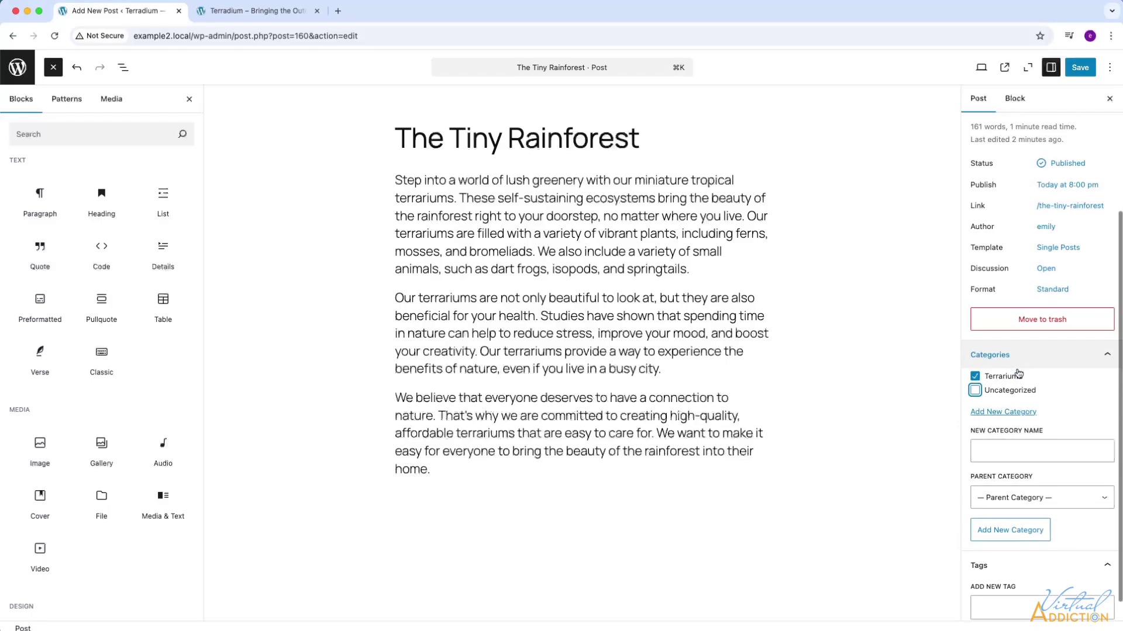
pyautogui.scroll(5, 1030, 369)
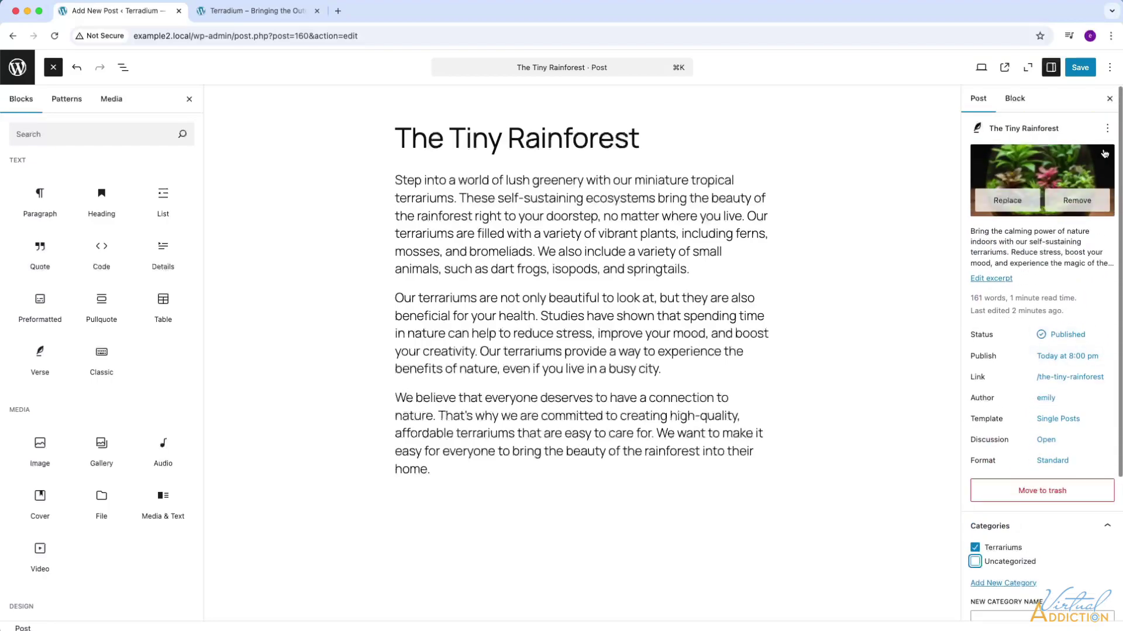
# - Save the post changes and reload the blog page to check The Tiny Rainforest
pyautogui.click(1081, 67)
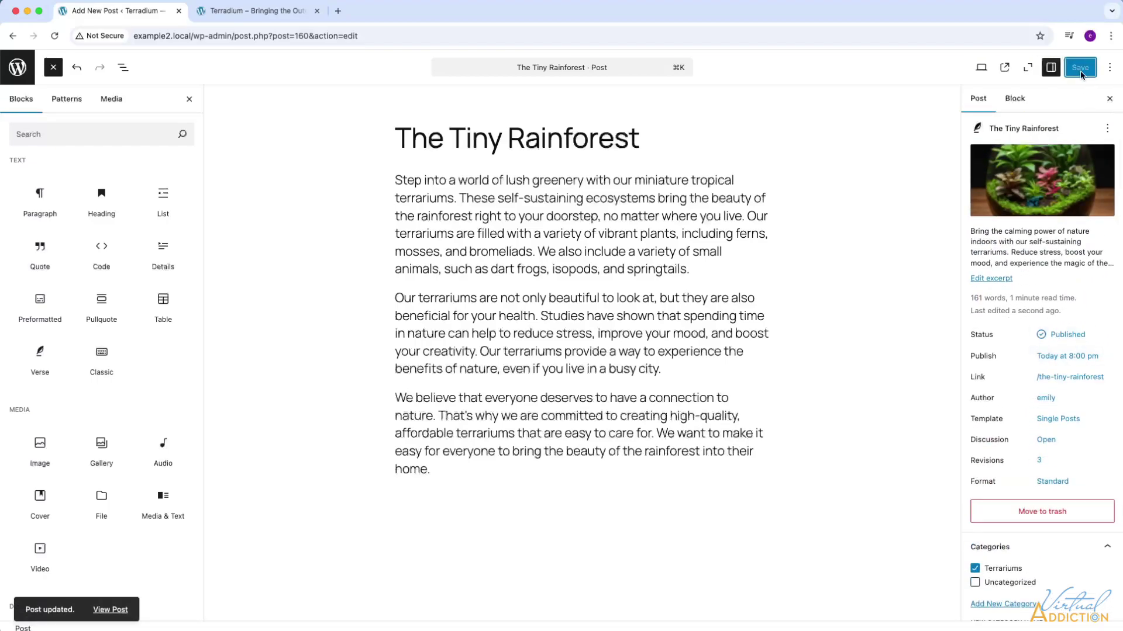
pyautogui.click(245, 14)
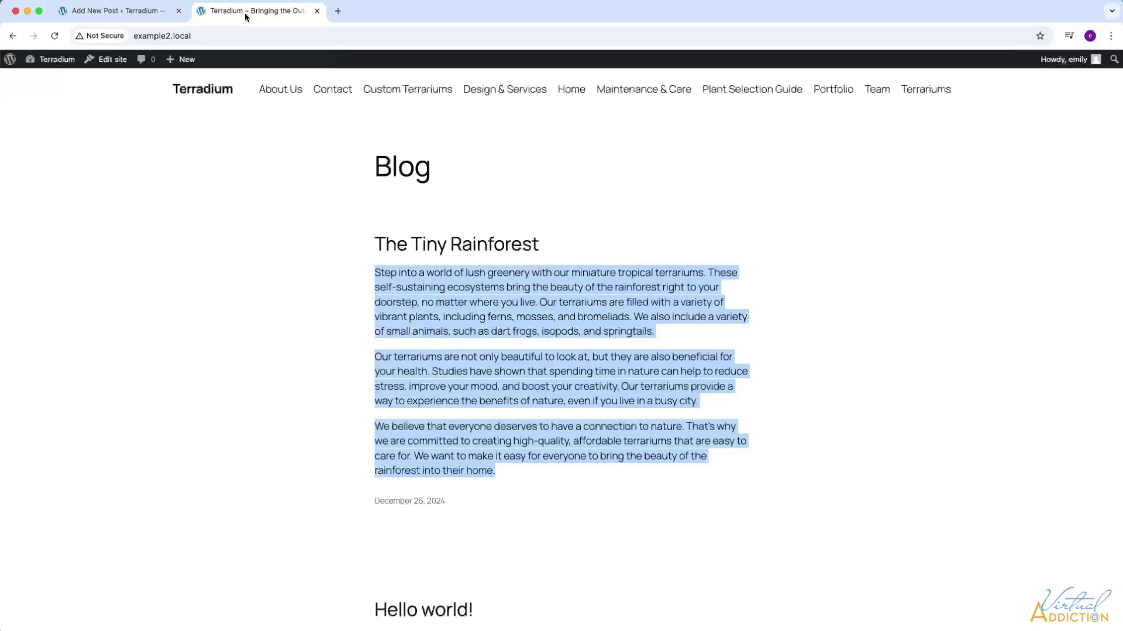
pyautogui.click(54, 35)
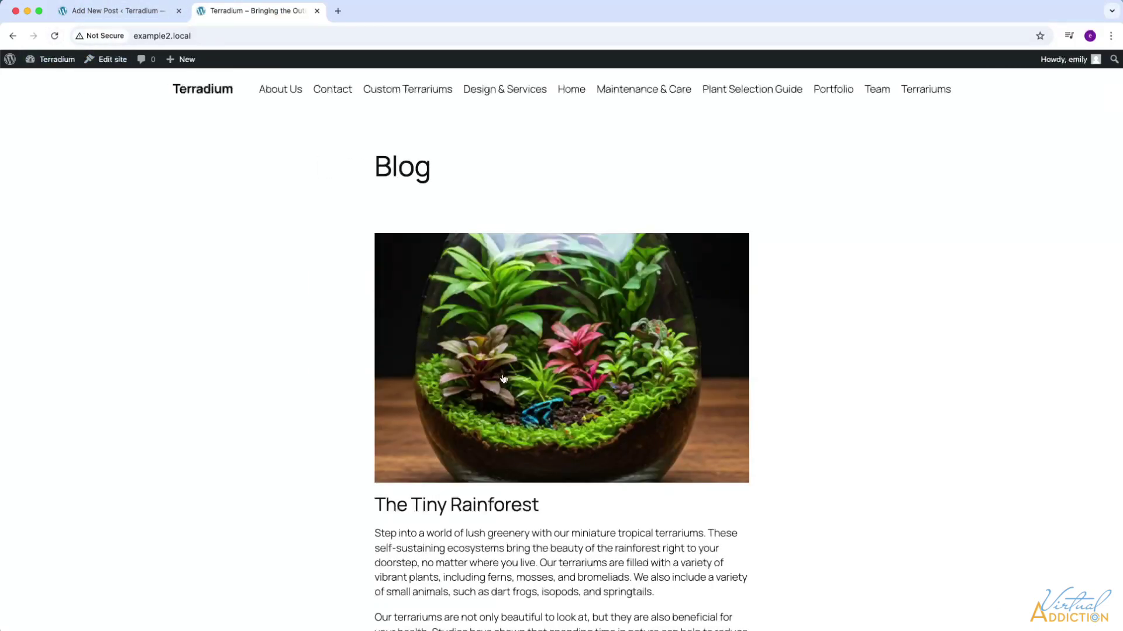
pyautogui.scroll(-1, 504, 379)
pyautogui.scroll(1, 486, 272)
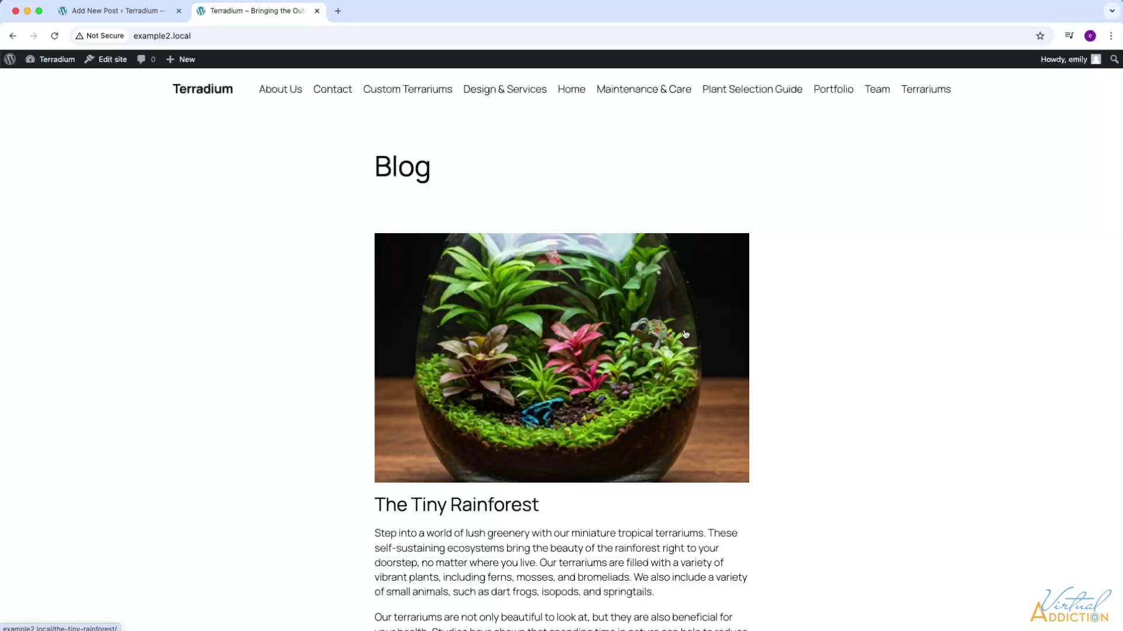
pyautogui.scroll(-5, 803, 377)
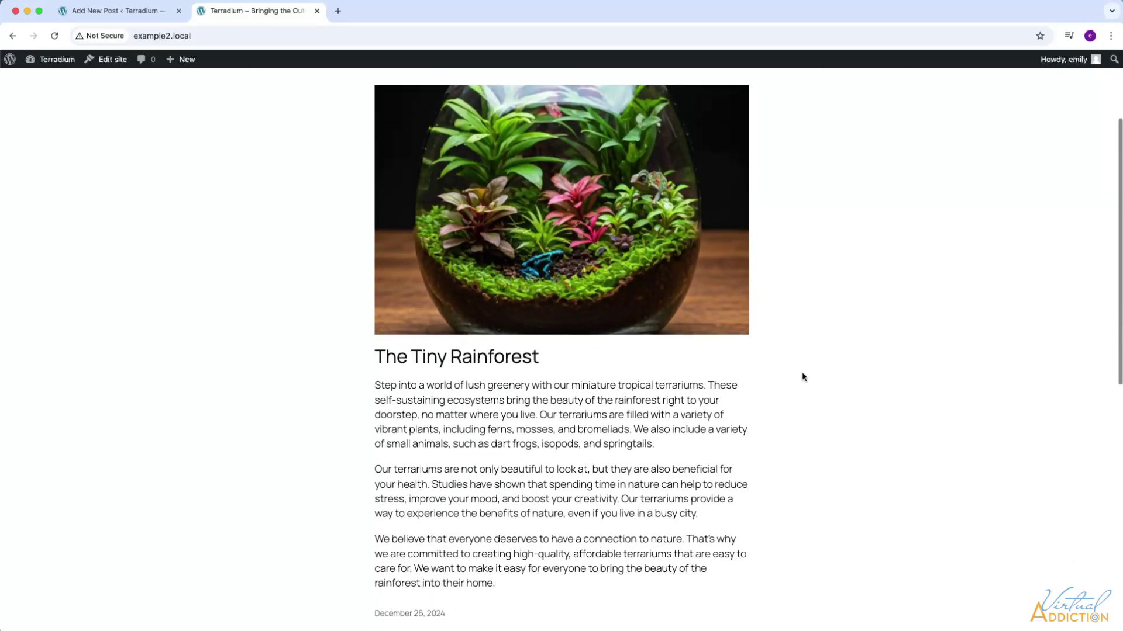
pyautogui.scroll(-2, 803, 376)
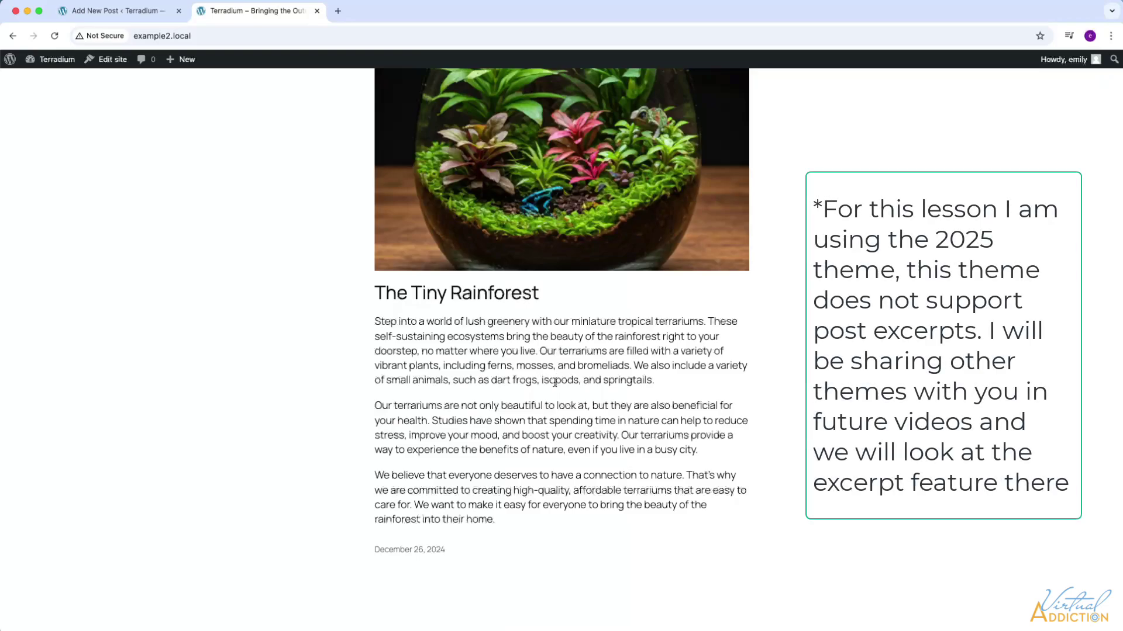
pyautogui.scroll(5, 576, 370)
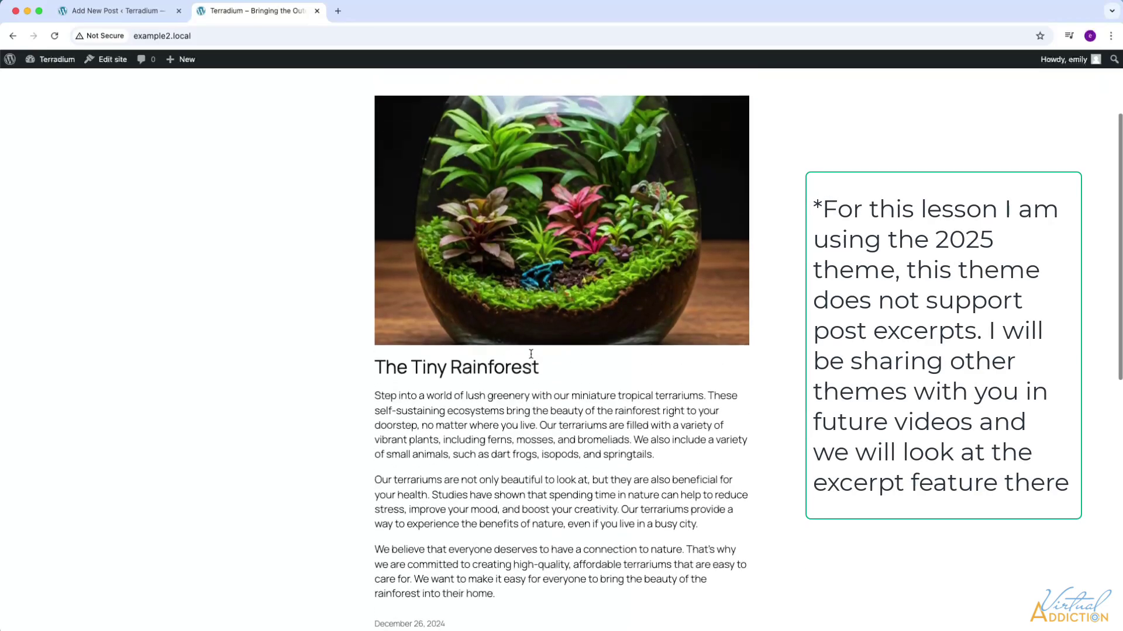
pyautogui.scroll(3, 532, 358)
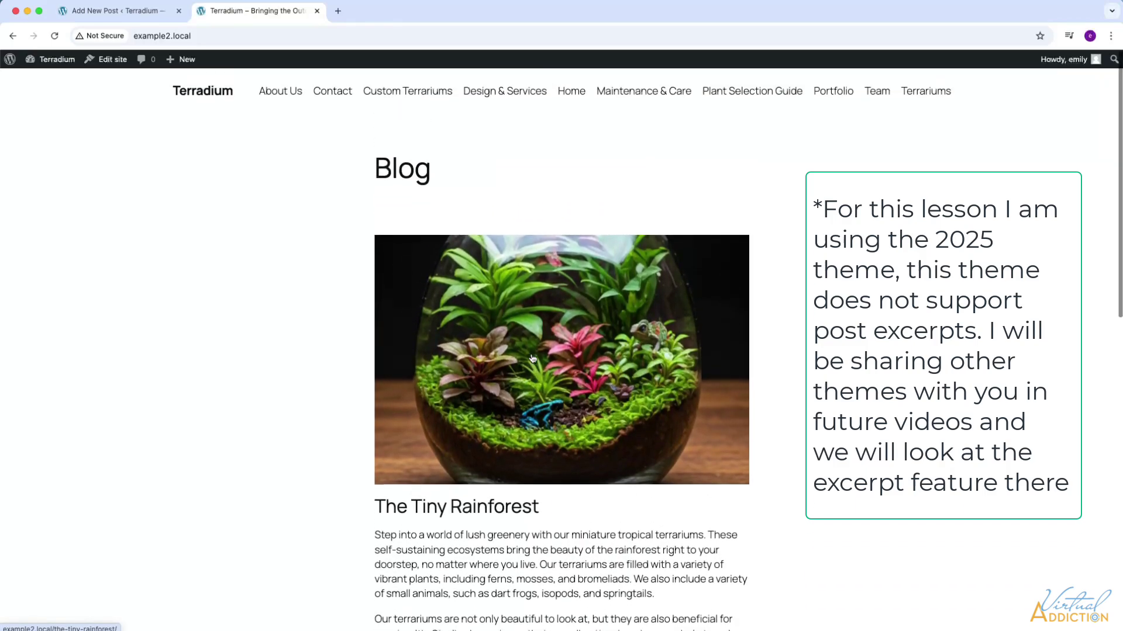
pyautogui.scroll(-1, 532, 359)
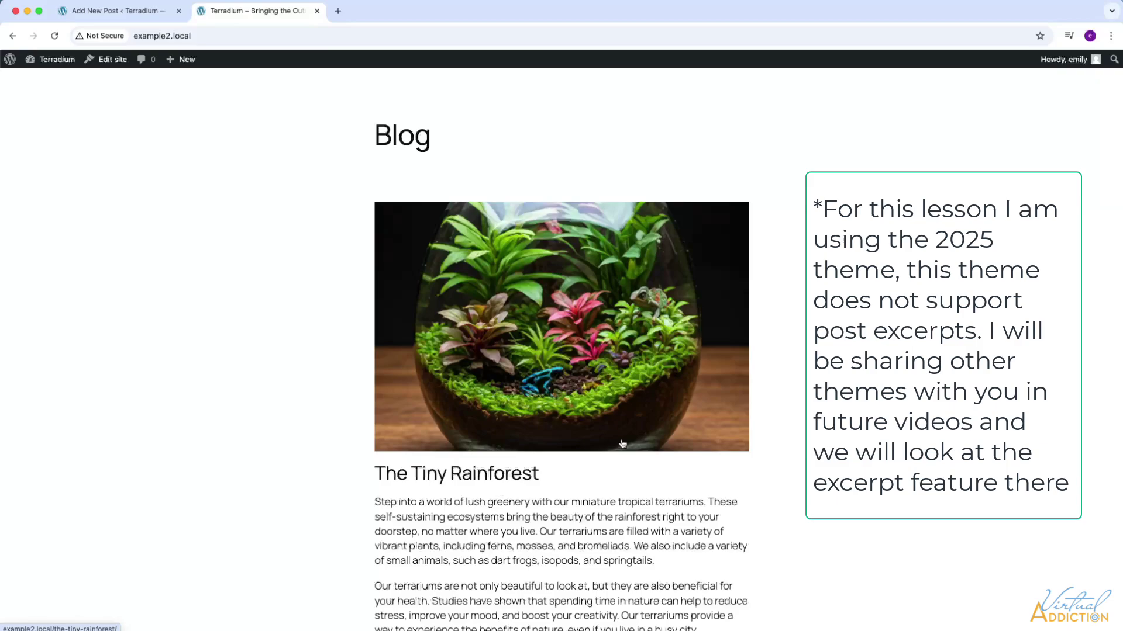
# - View The Tiny Rainforest post page with its terrarium featured image and Terrariums category
pyautogui.click(509, 480)
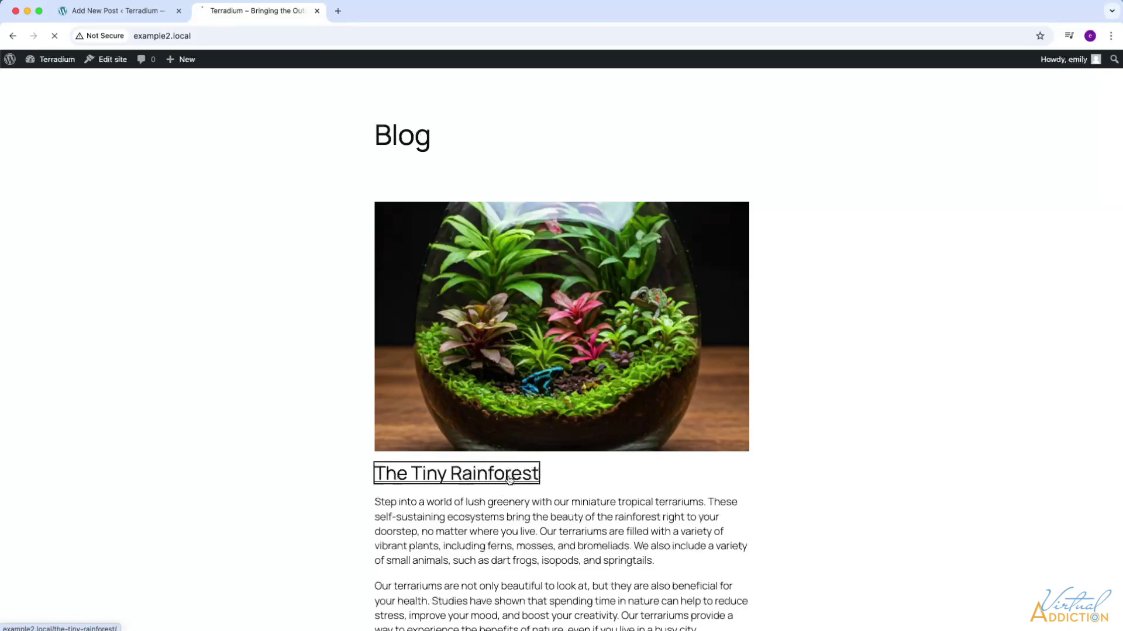
pyautogui.scroll(-2, 529, 487)
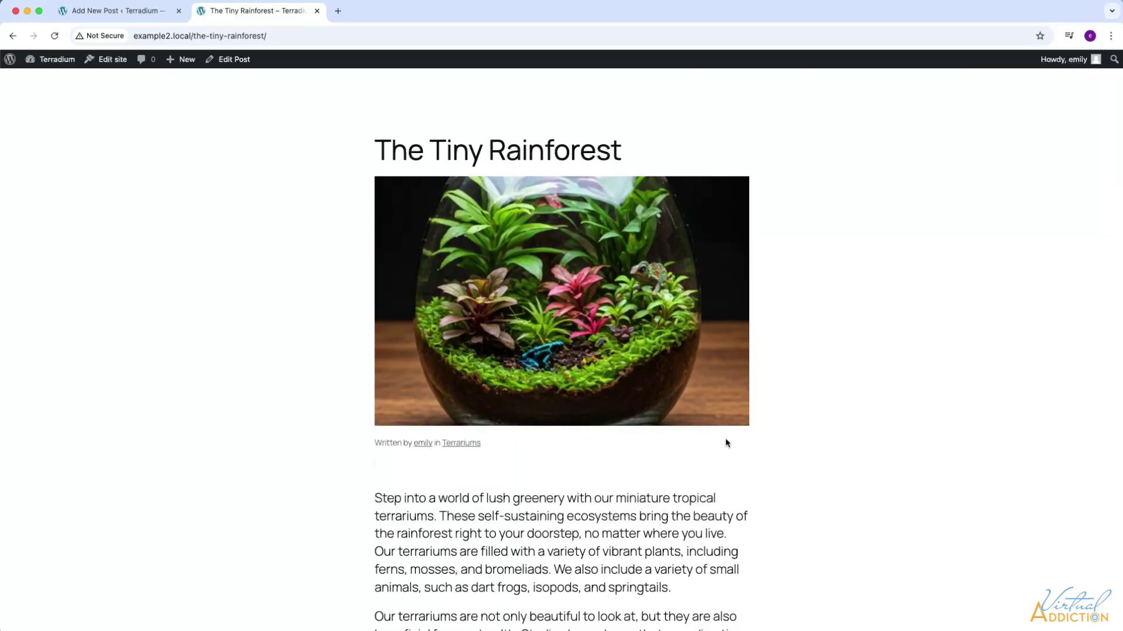
pyautogui.scroll(-6, 726, 438)
pyautogui.scroll(-10, 726, 442)
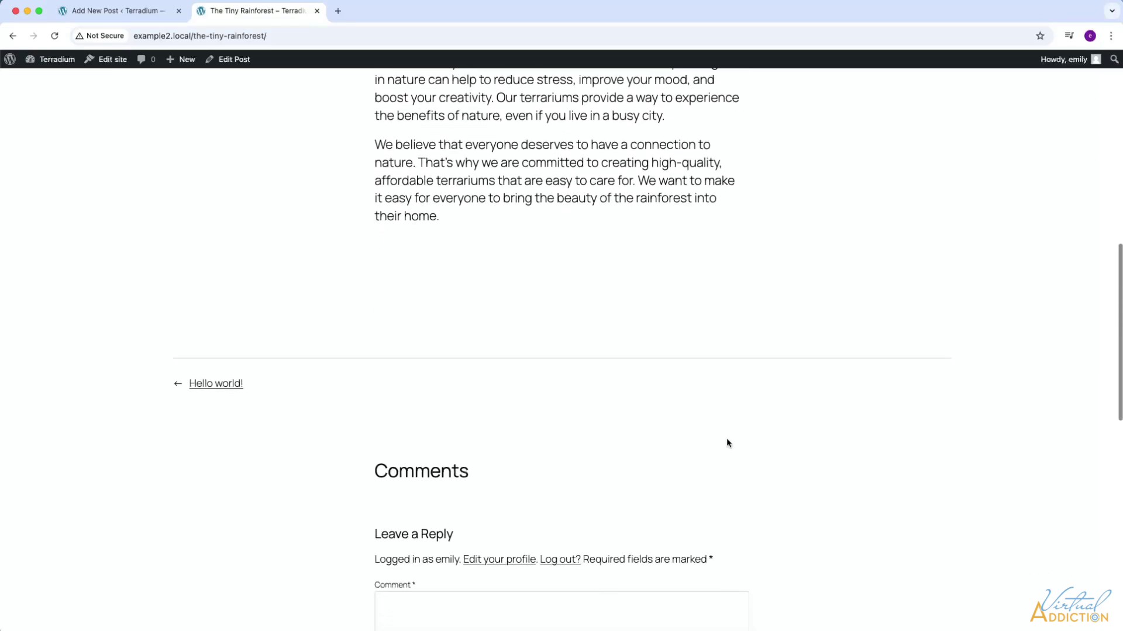
pyautogui.scroll(-4, 727, 443)
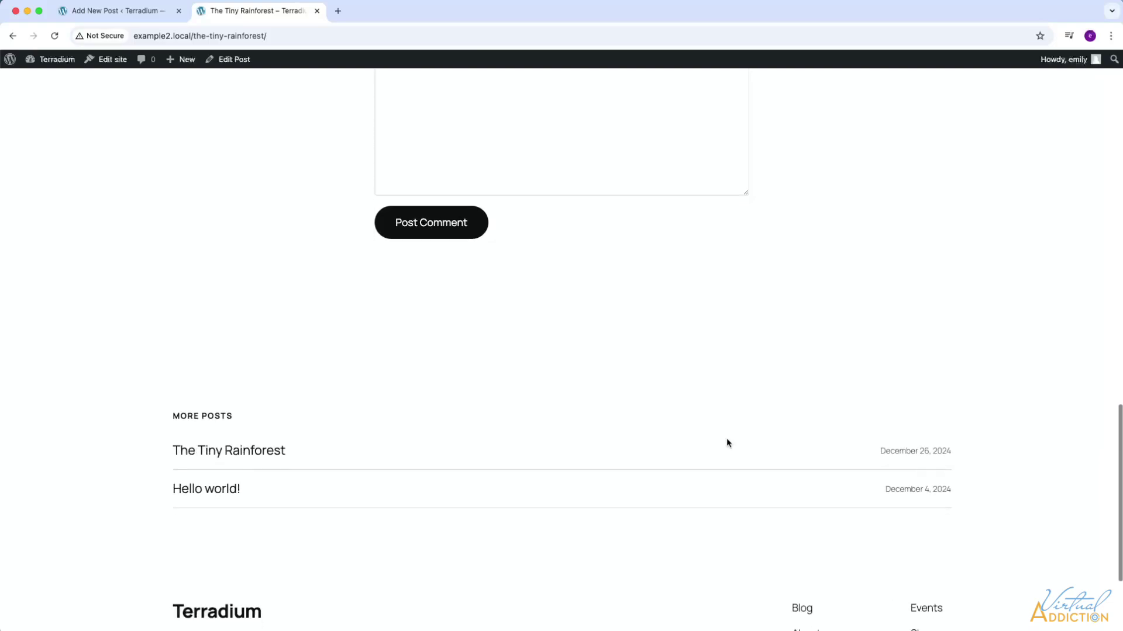
pyautogui.scroll(10, 727, 443)
pyautogui.scroll(10, 727, 443)
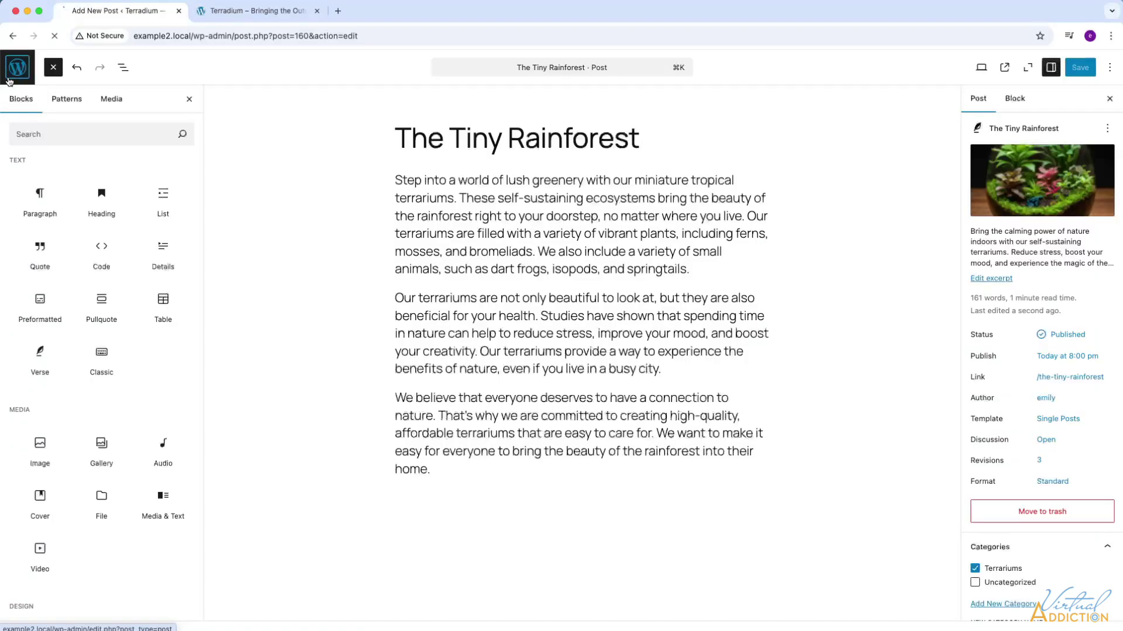
# - Start a new post titled 'A breath of nature in the city' and paste three terrarium paragraphs
pyautogui.click(16, 67)
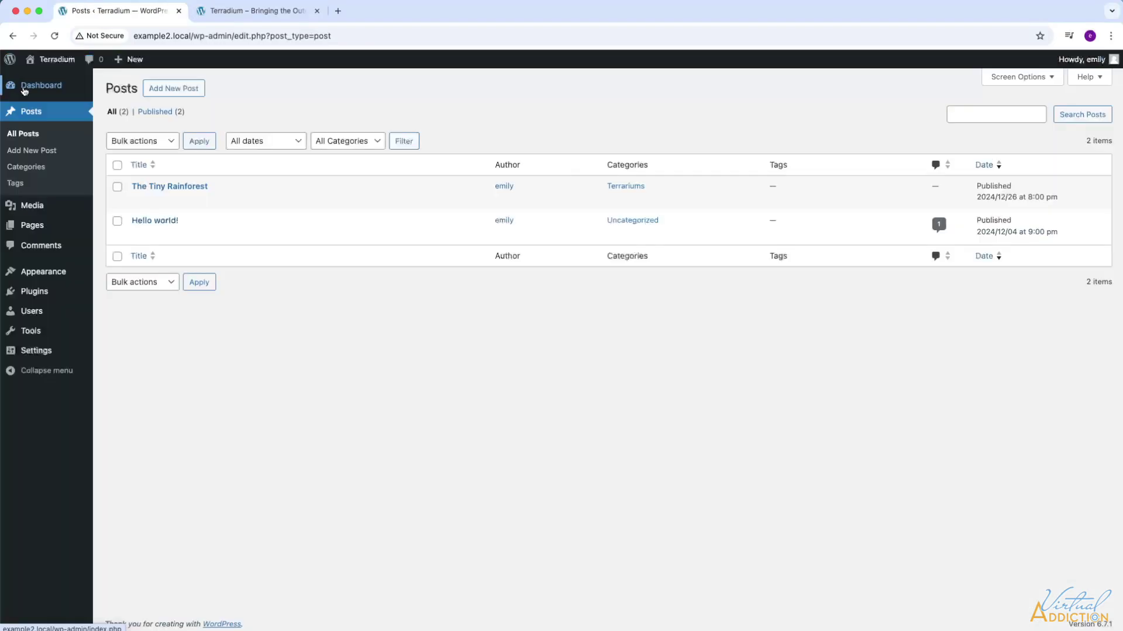
pyautogui.click(40, 151)
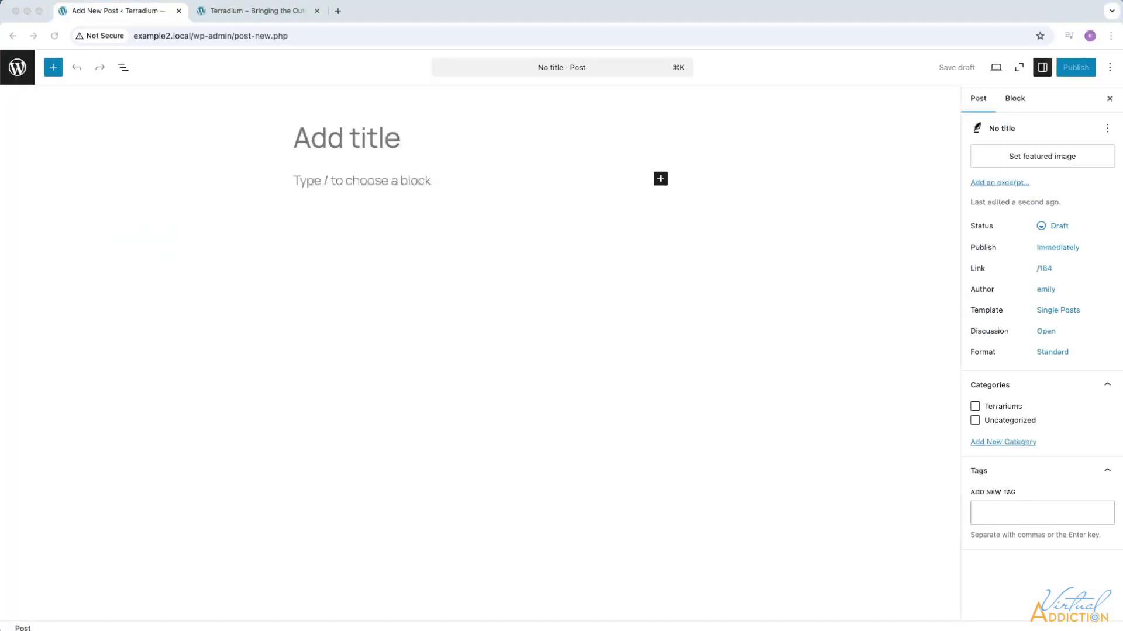
pyautogui.write('A breath of nature in teh city')
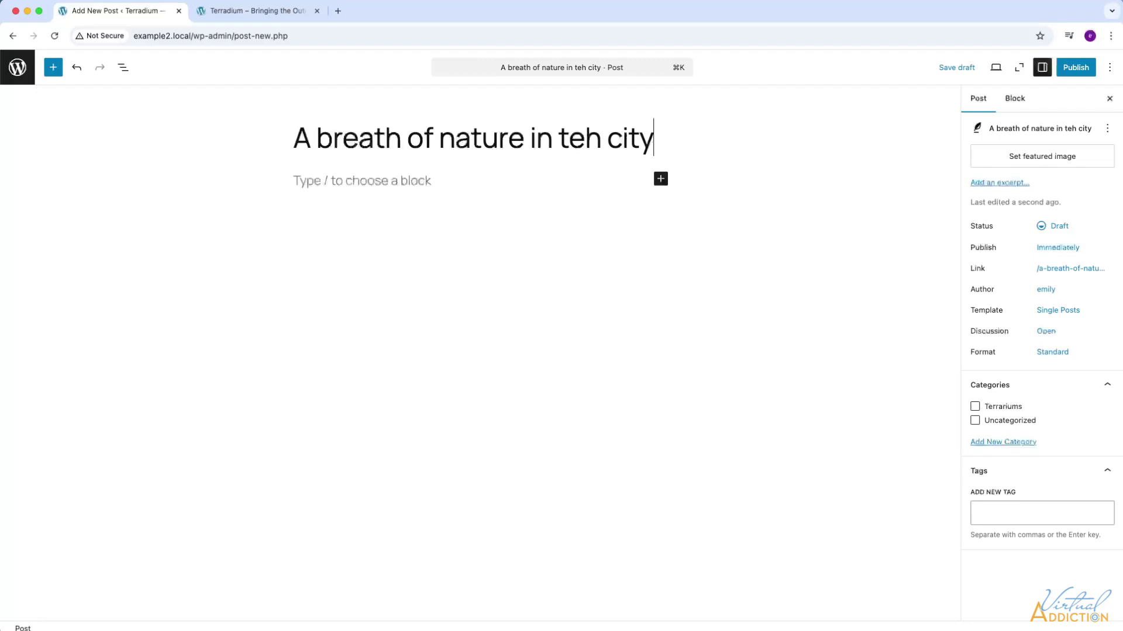
pyautogui.press('BackSpace')
pyautogui.press('BackSpace')
pyautogui.press('BackSpace')
pyautogui.press('BackSpace')
pyautogui.press('BackSpace')
pyautogui.press('BackSpace')
pyautogui.write('he city')
pyautogui.press('Return')
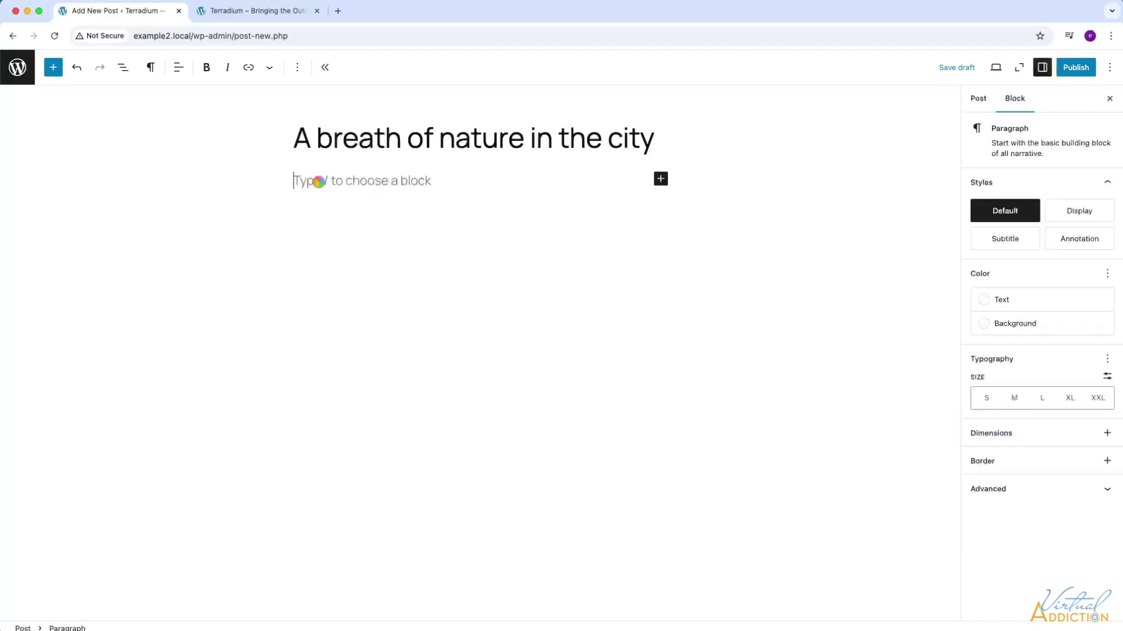
pyautogui.write("Our terrariums are the perfect way to connect with nature, even in the most urban of environments. They bring a sense of peace and tranquility to any space.  Our terrariums are not only beautiful to look at, but they are also beneficial for your health. Studies have shown that spending time in nature can help to reduce stress, improve your mood, and boost your creativity. Our terrariums provide a way to experience the benefits of nature, even if you live in a busy city.  We believe that everyone deserves to have a connection to nature. That's why we are committed to creating high-quality, affordable terrariums that are easy to care for. We want to make it easy for everyone to bring the beauty of the rainforest into their home.")
# - Insert an empty block after the first paragraph
pyautogui.click(52, 66)
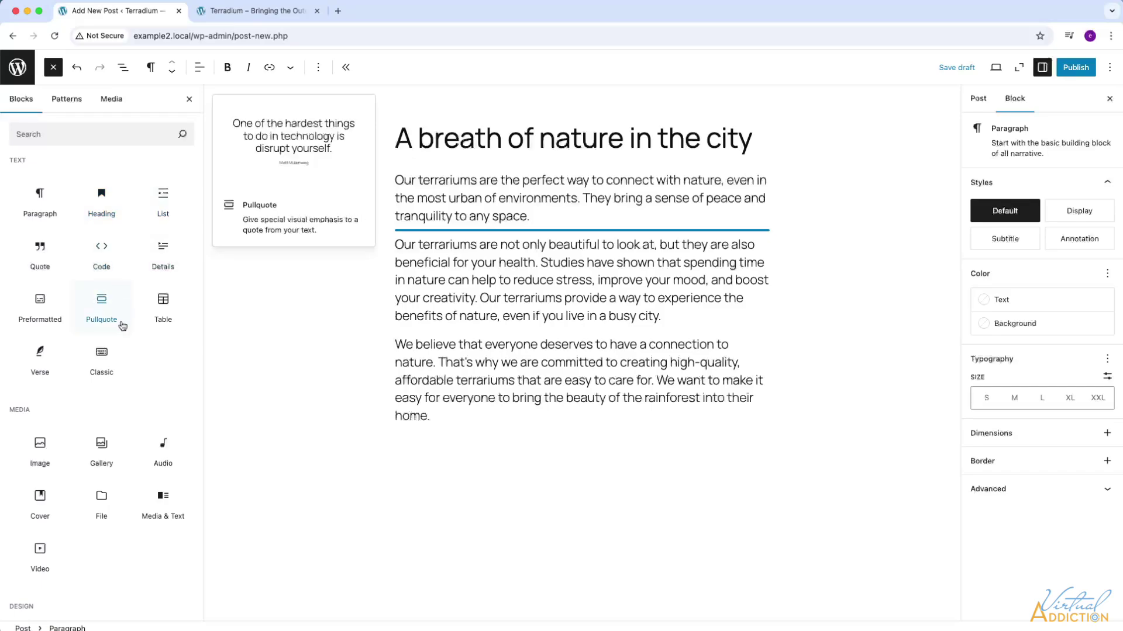
pyautogui.scroll(-4, 122, 326)
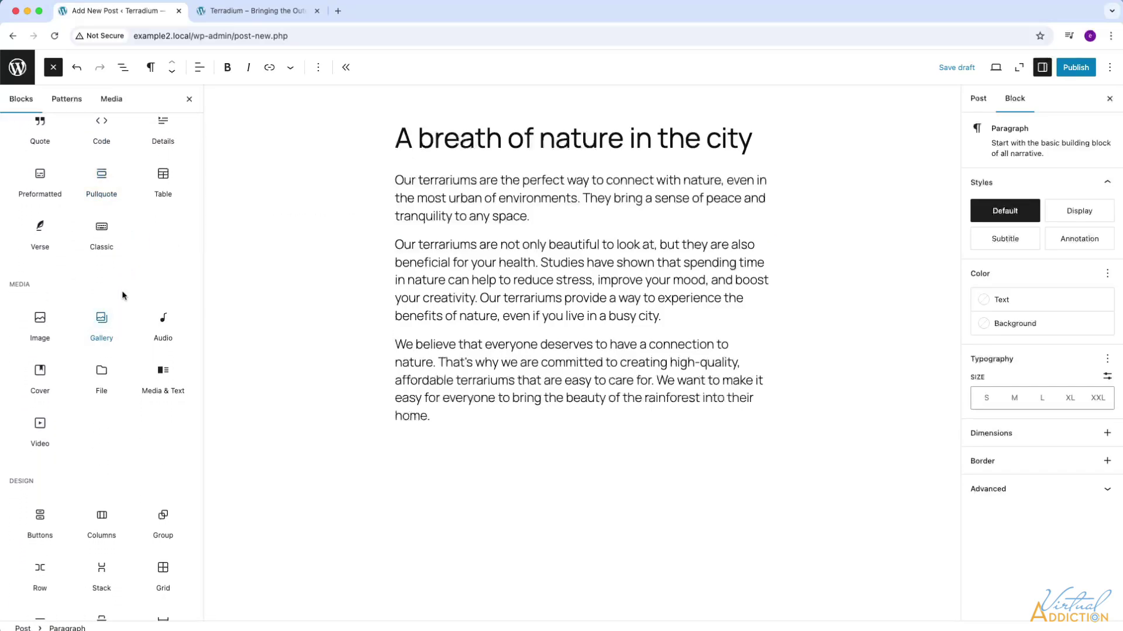
pyautogui.scroll(-2, 142, 419)
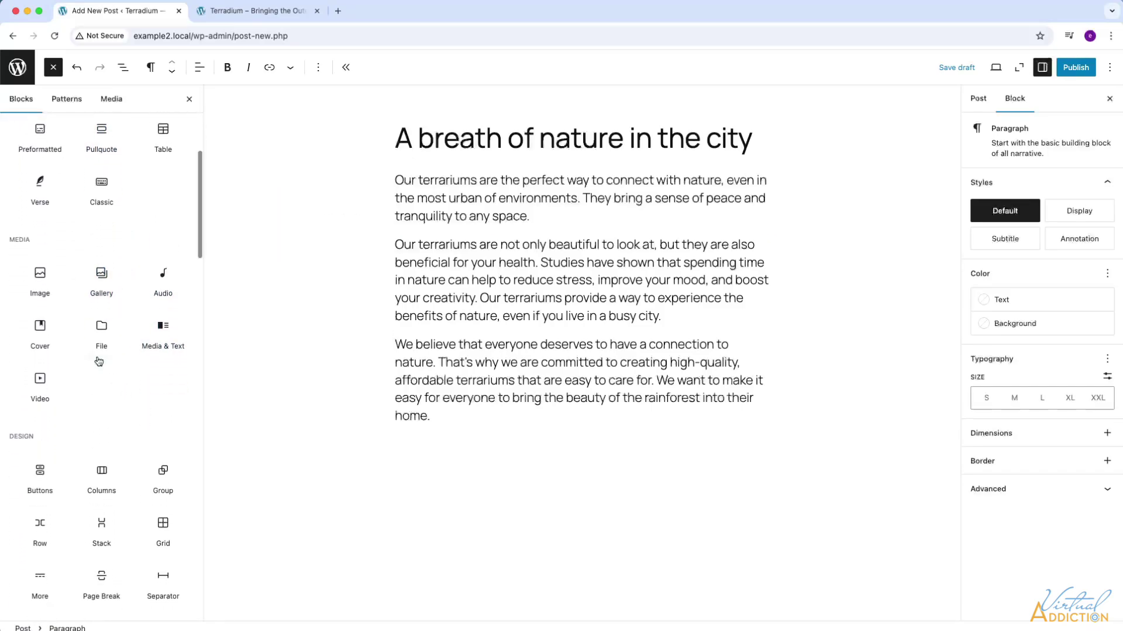
pyautogui.click(546, 231)
# - Turn the empty block into an image using the terrarium-on-desk photo from the Media Library
pyautogui.click(760, 214)
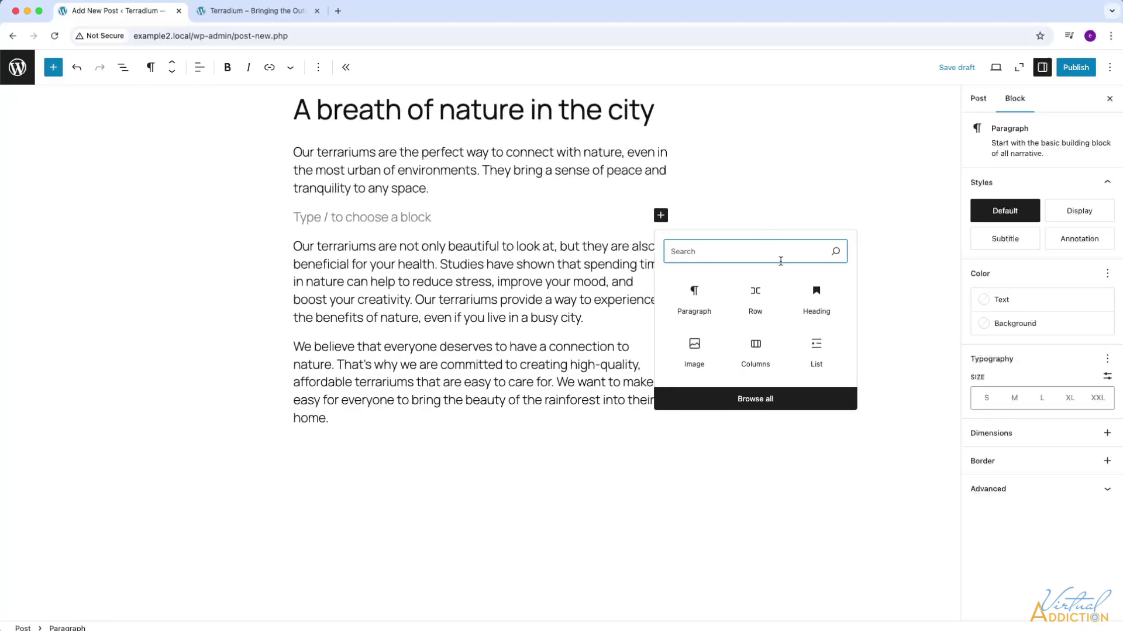
pyautogui.click(694, 351)
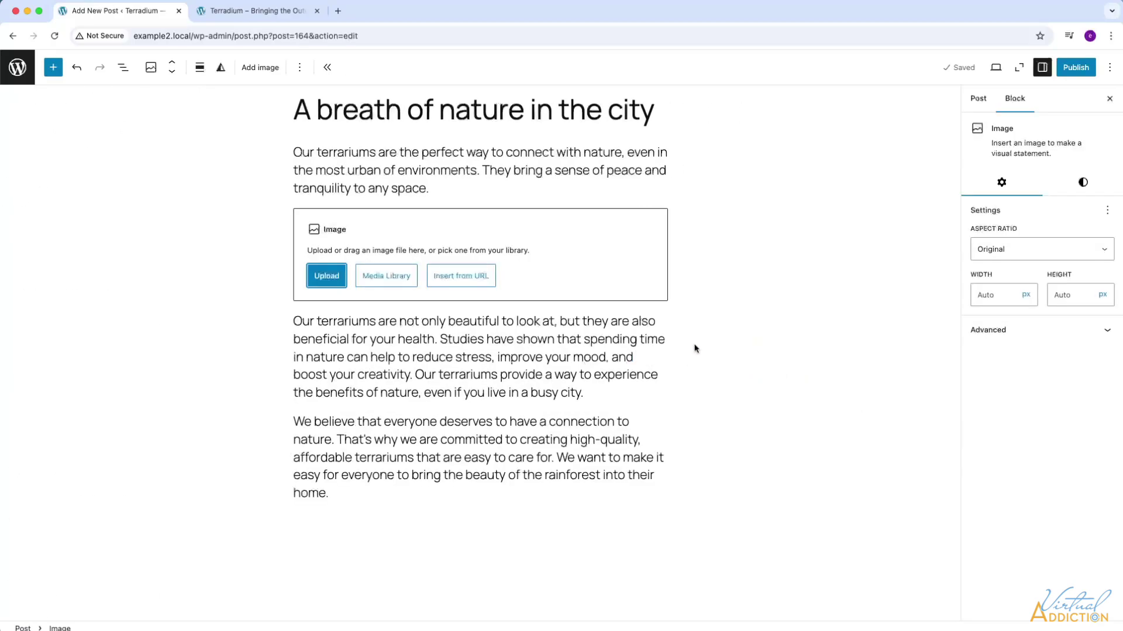
pyautogui.click(392, 281)
pyautogui.scroll(-10, 384, 429)
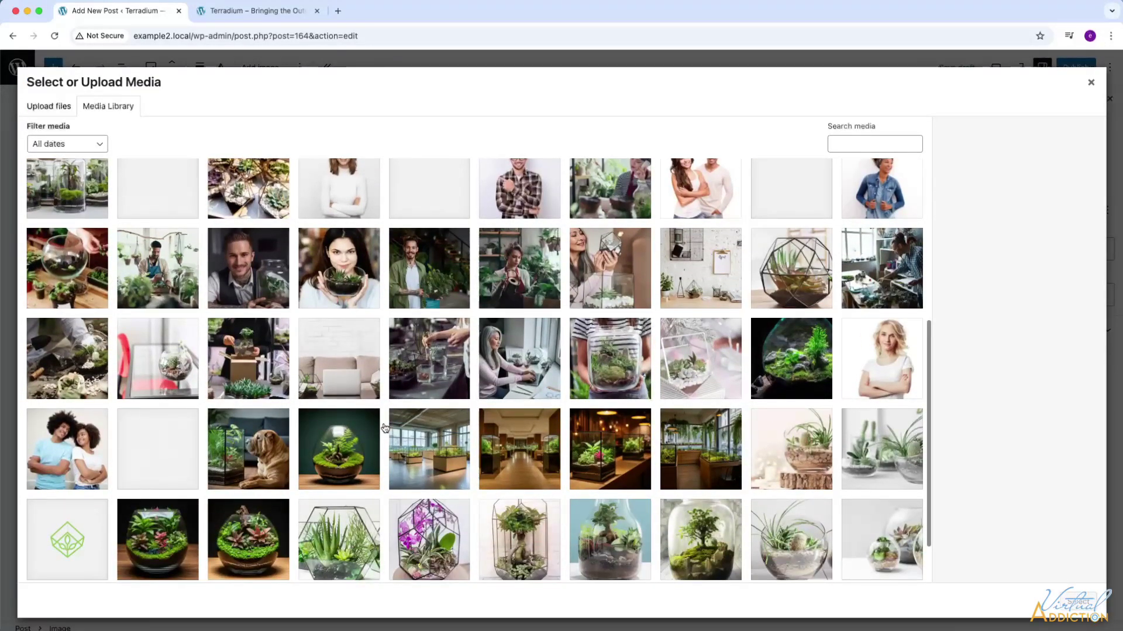
pyautogui.click(158, 358)
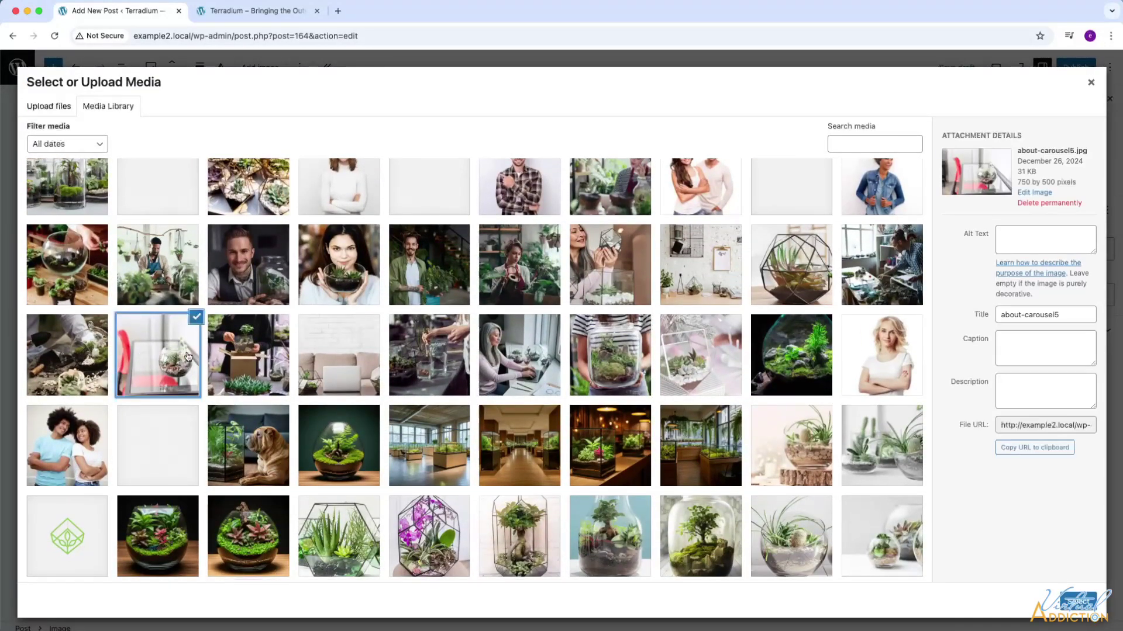
pyautogui.click(1077, 601)
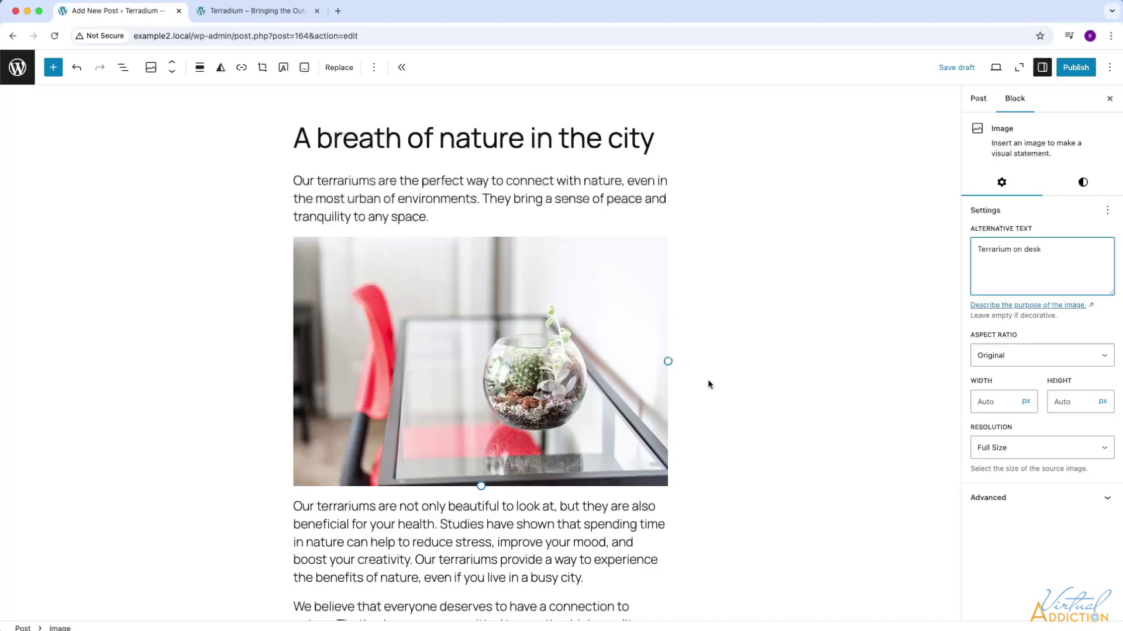
# - Set the image resolution to Medium
pyautogui.click(1016, 449)
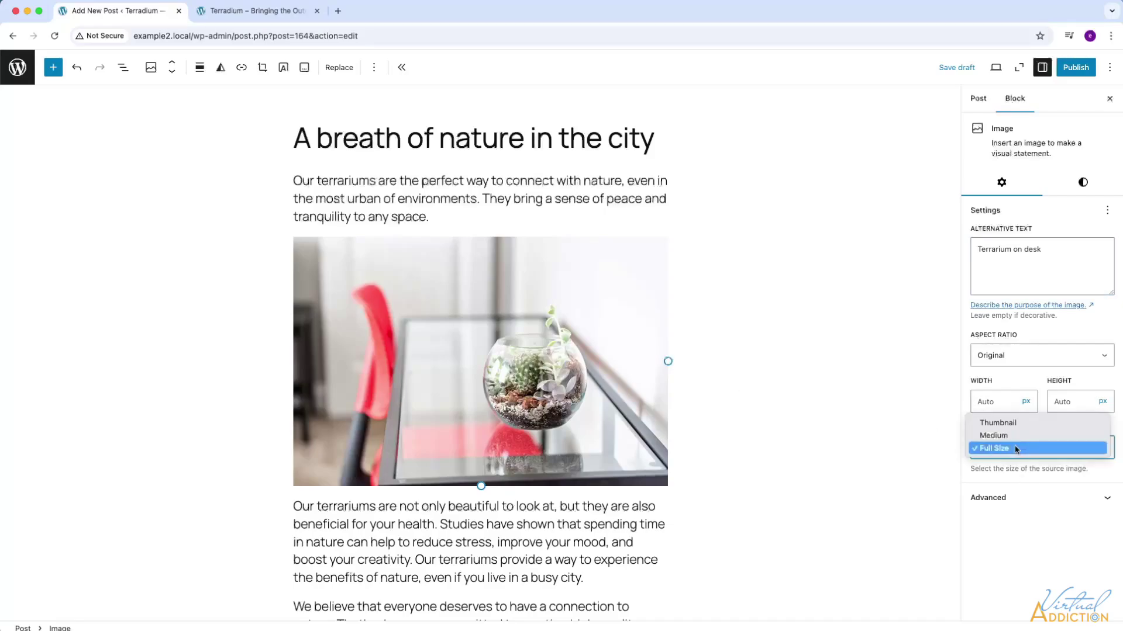
pyautogui.click(1005, 436)
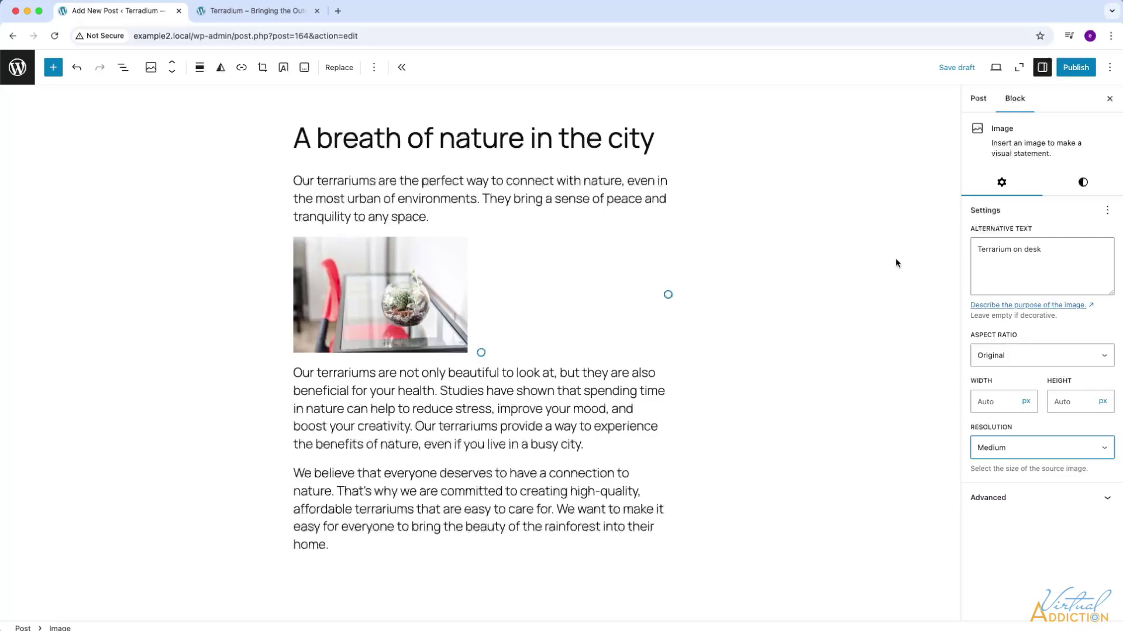
pyautogui.scroll(-3, 669, 257)
pyautogui.scroll(2, 671, 259)
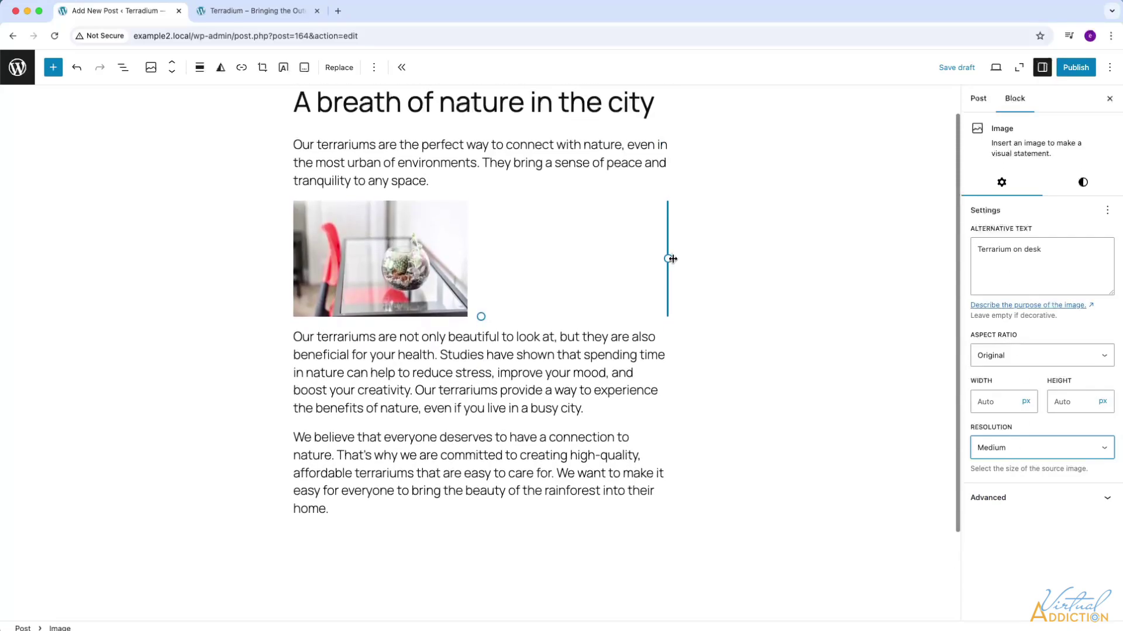
pyautogui.scroll(1, 671, 258)
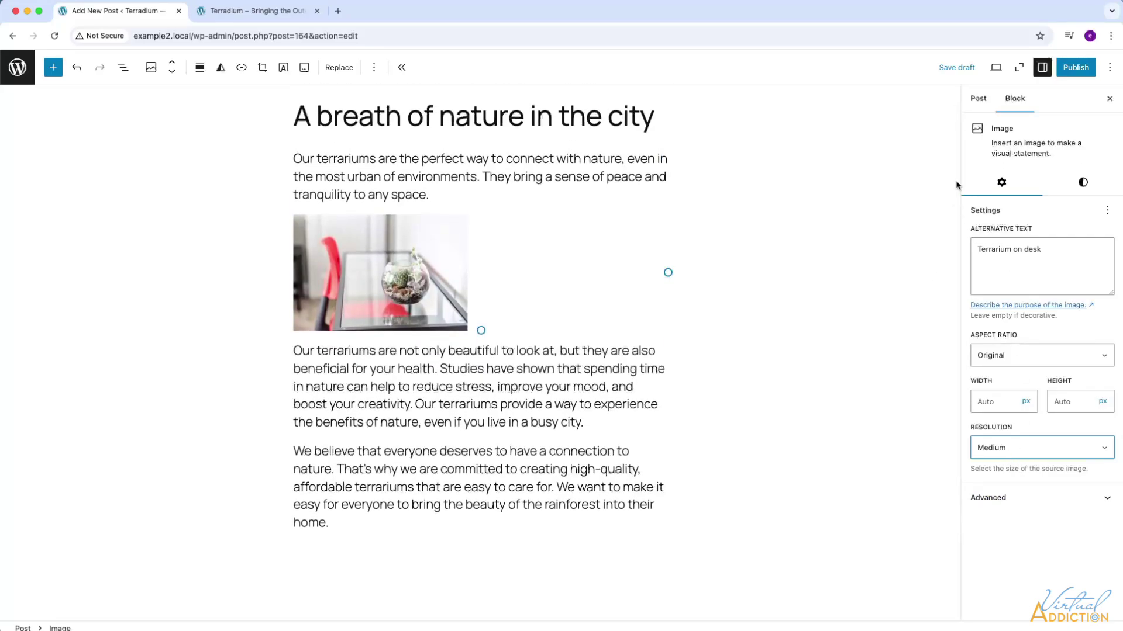
# - Set the glass jar photo as the post's featured image
pyautogui.click(978, 98)
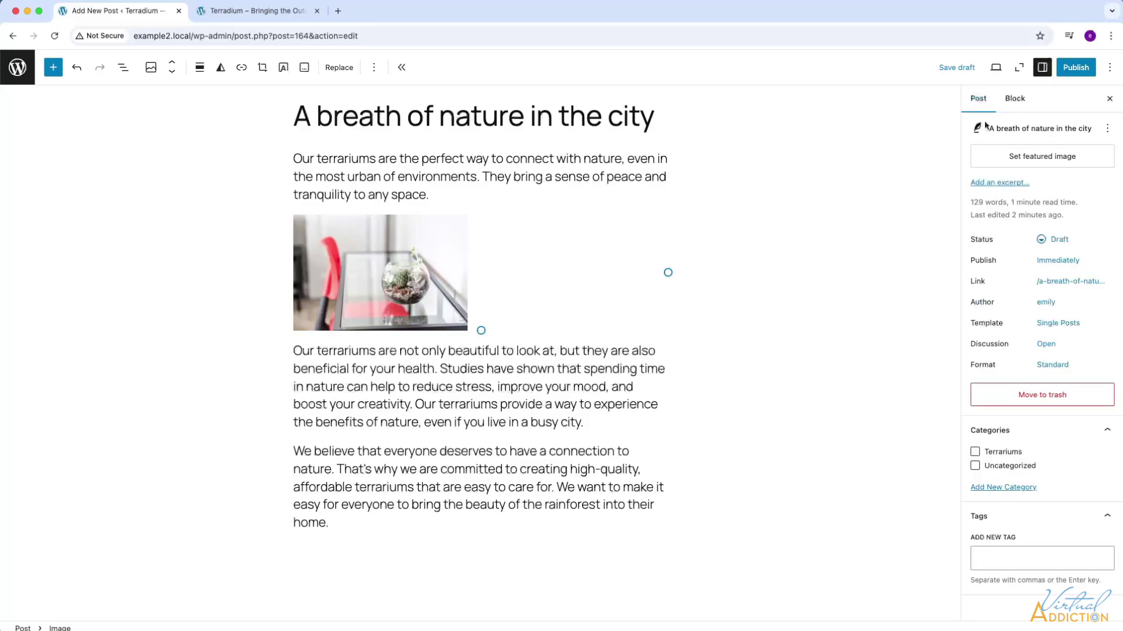
pyautogui.click(1031, 157)
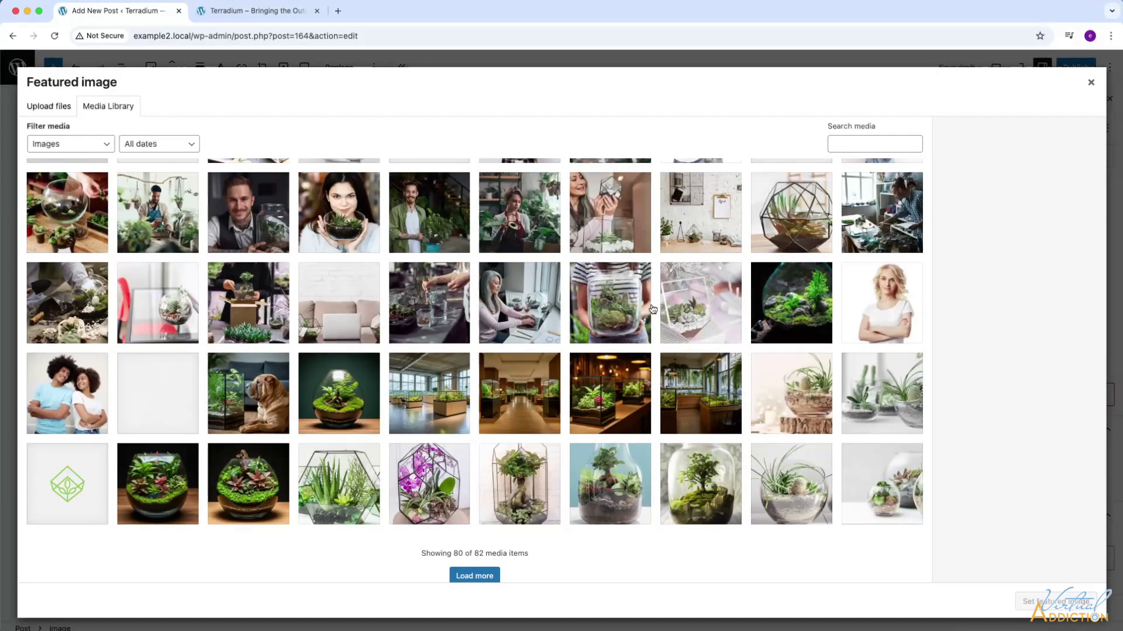
pyautogui.click(610, 302)
pyautogui.press('Return')
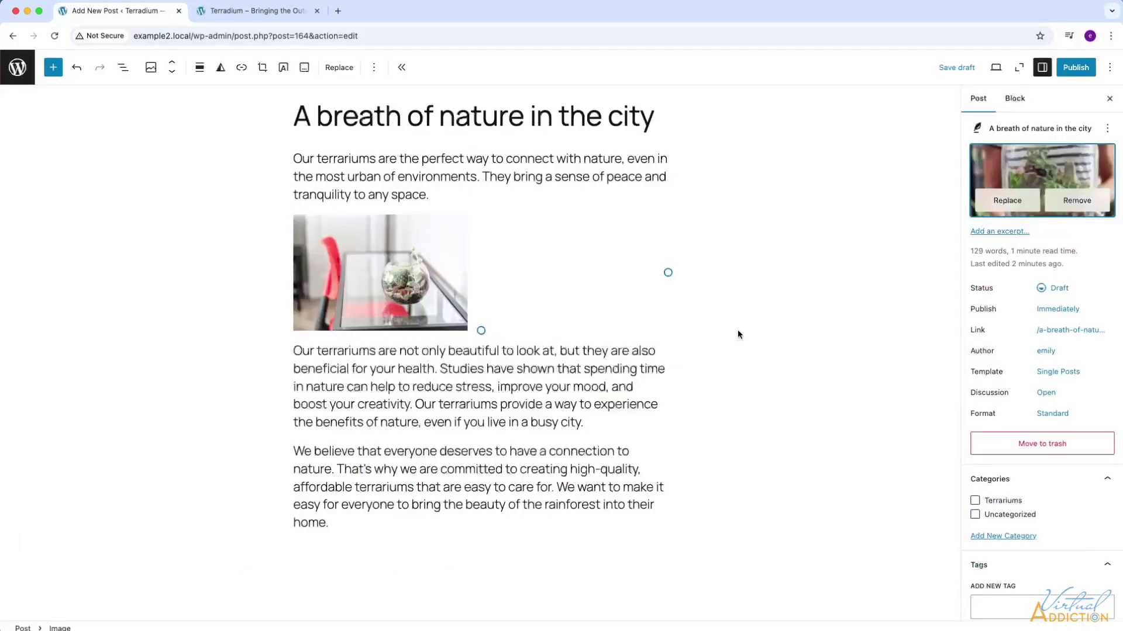
# - Add a pasted excerpt to the post
pyautogui.click(1014, 232)
pyautogui.press('super+v')
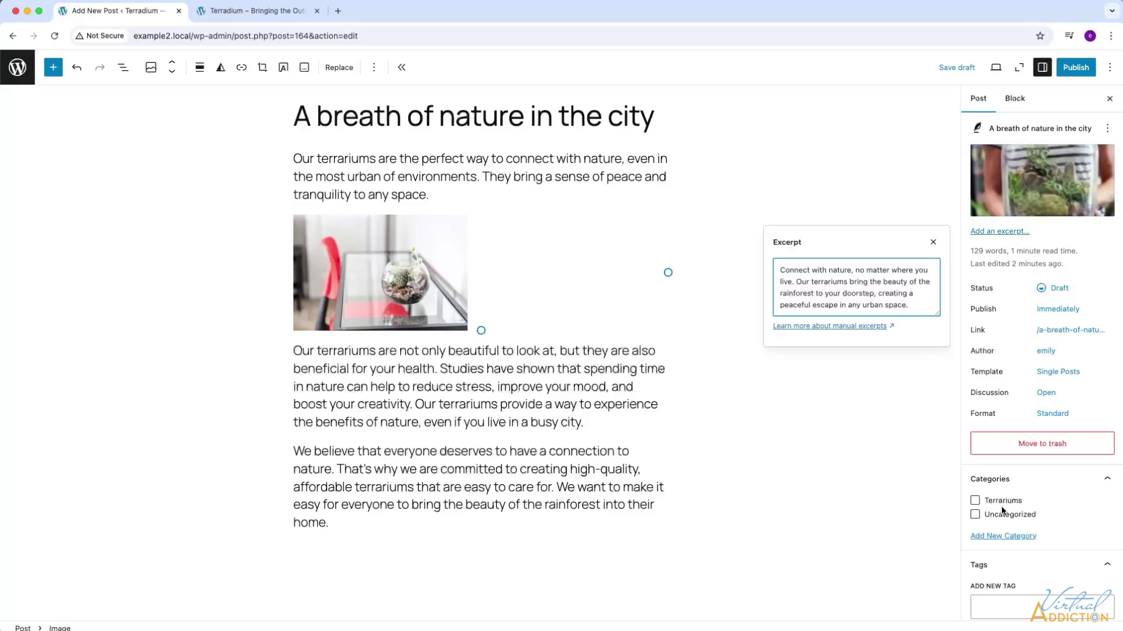
pyautogui.click(976, 507)
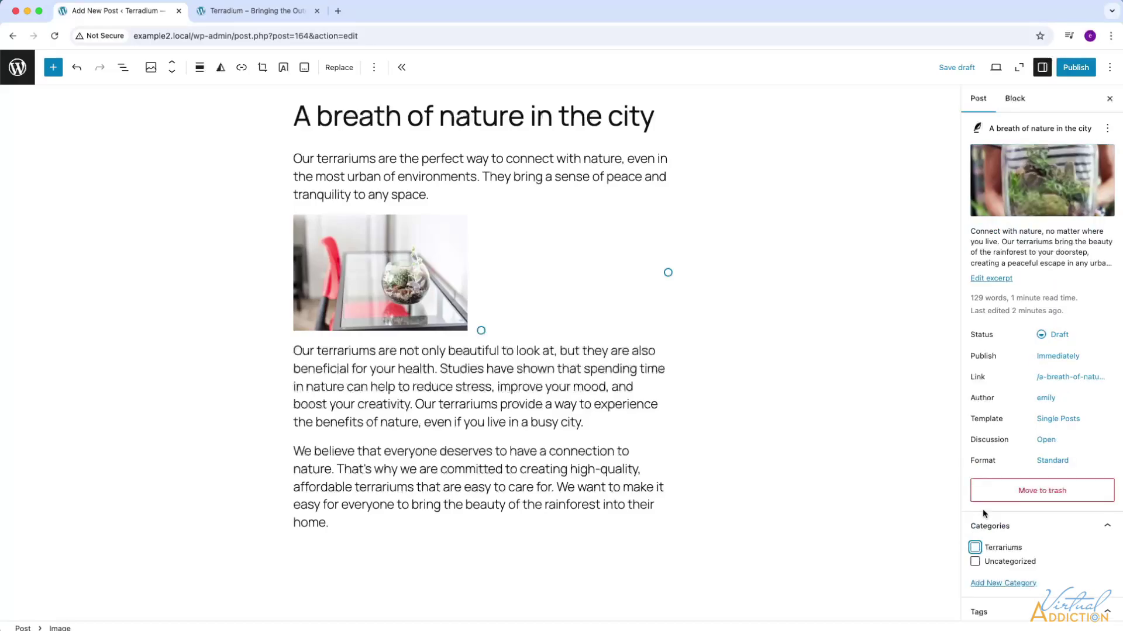
# - Assign the post to the Terrariums category and publish it
pyautogui.click(975, 547)
pyautogui.moveTo(980, 186)
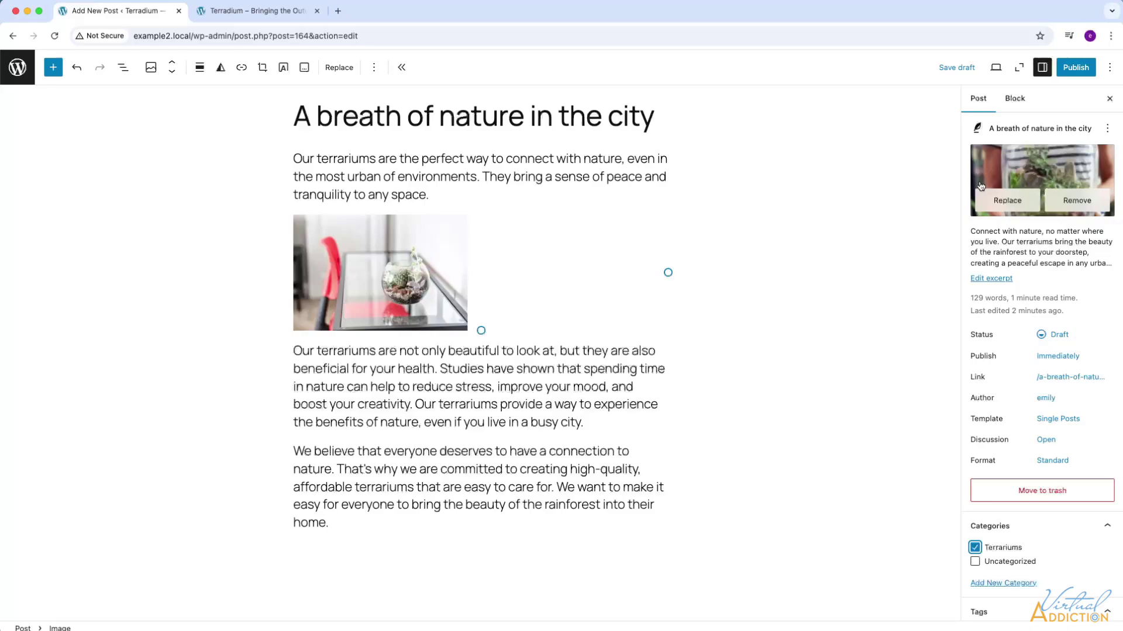
pyautogui.click(1067, 70)
pyautogui.click(1082, 69)
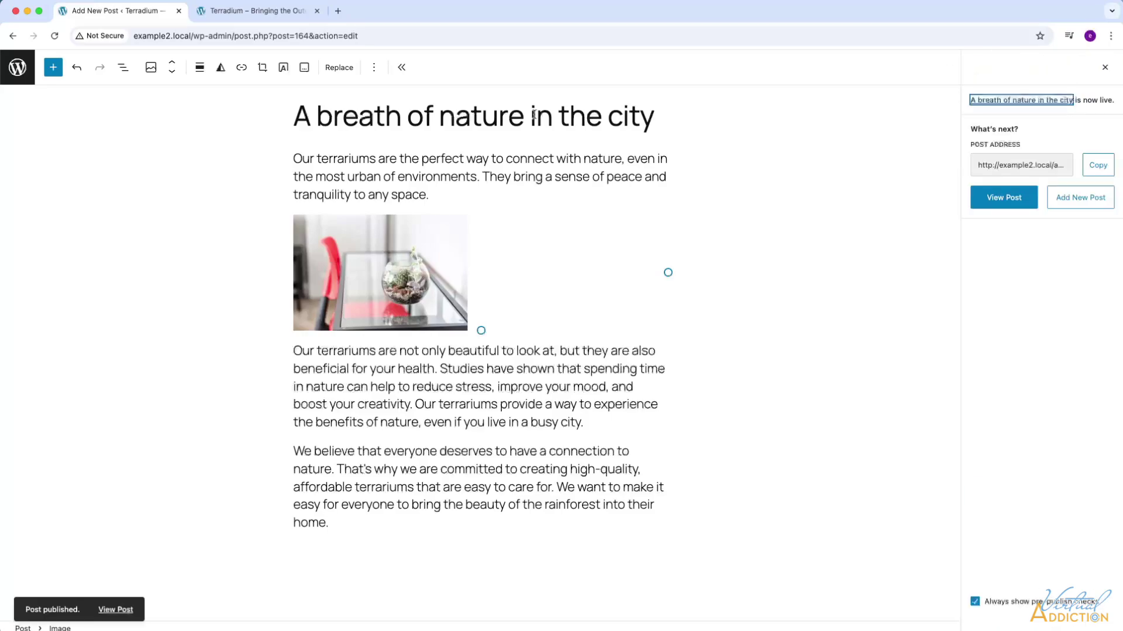
# - Reload the Blog page and confirm 'A breath of nature in the city' is listed first
pyautogui.click(260, 11)
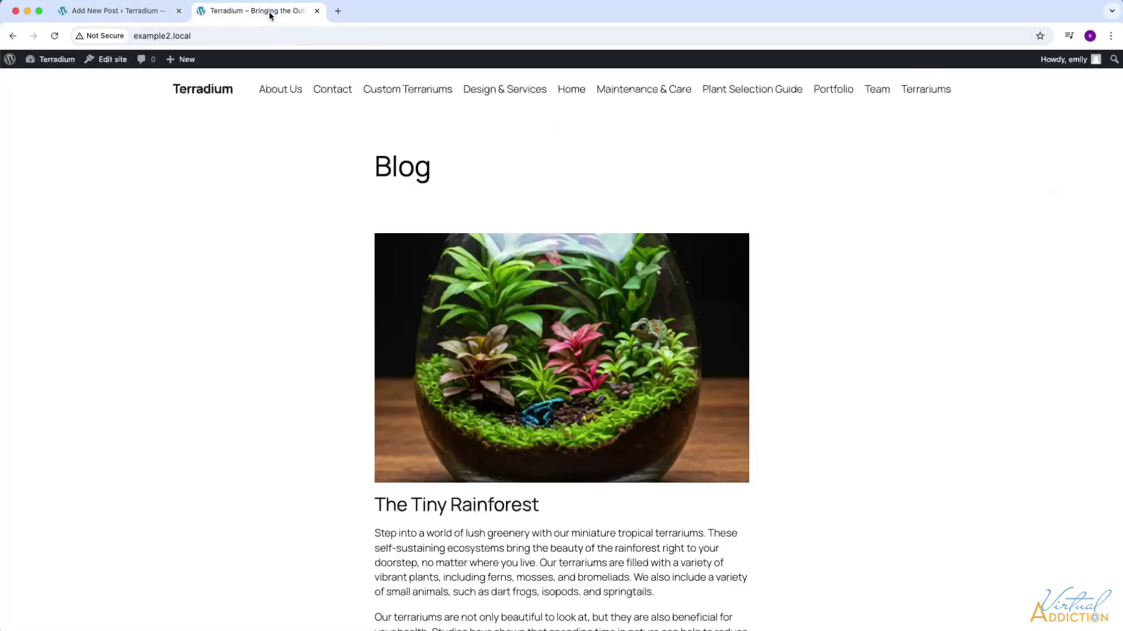
pyautogui.click(55, 36)
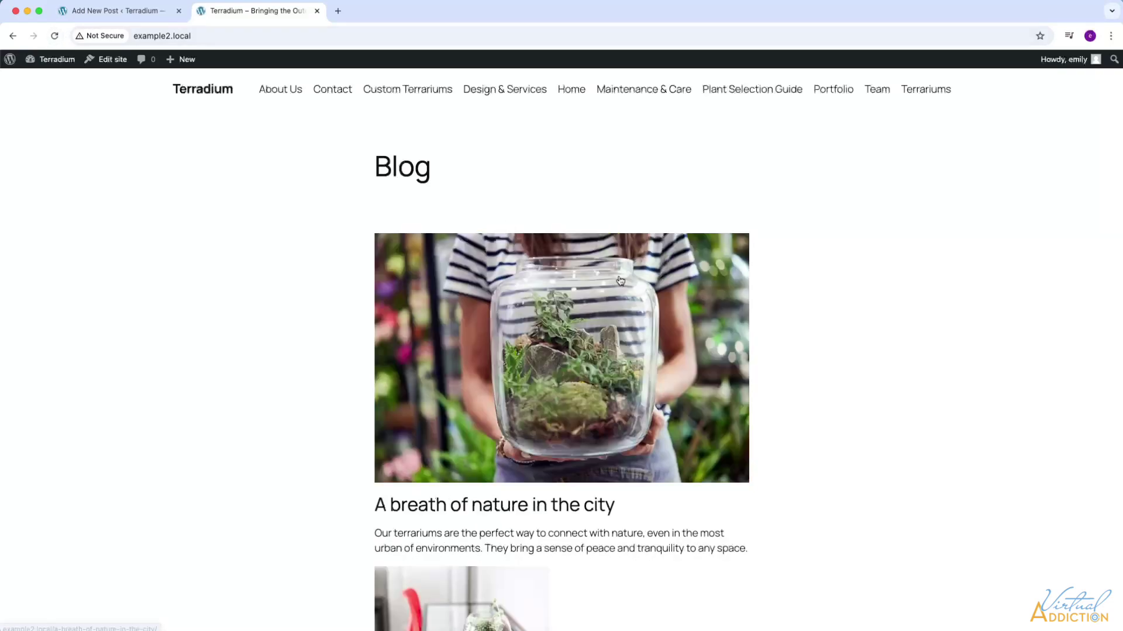
pyautogui.scroll(-2, 641, 293)
pyautogui.scroll(-5, 641, 293)
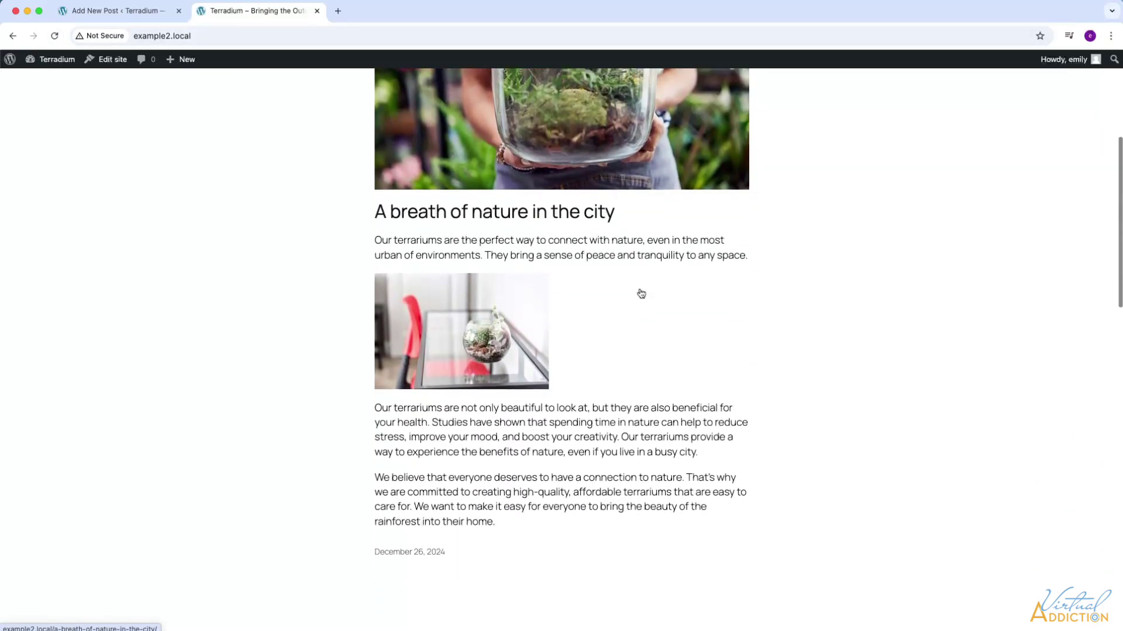
pyautogui.scroll(3, 509, 304)
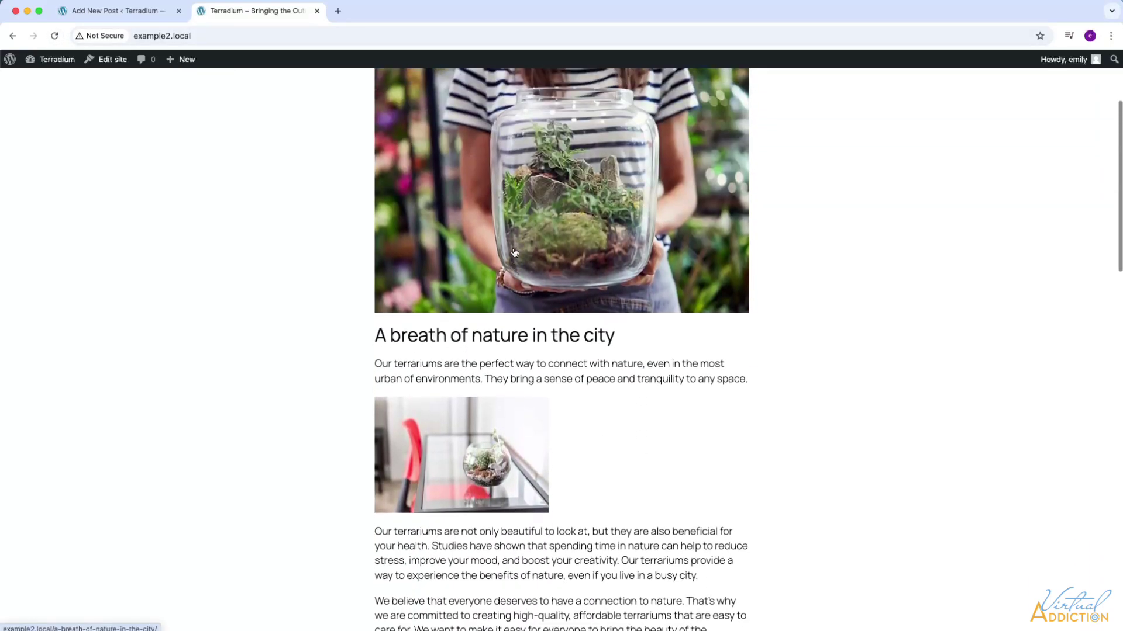
pyautogui.scroll(-3, 497, 269)
pyautogui.scroll(3, 496, 266)
pyautogui.scroll(-3, 489, 333)
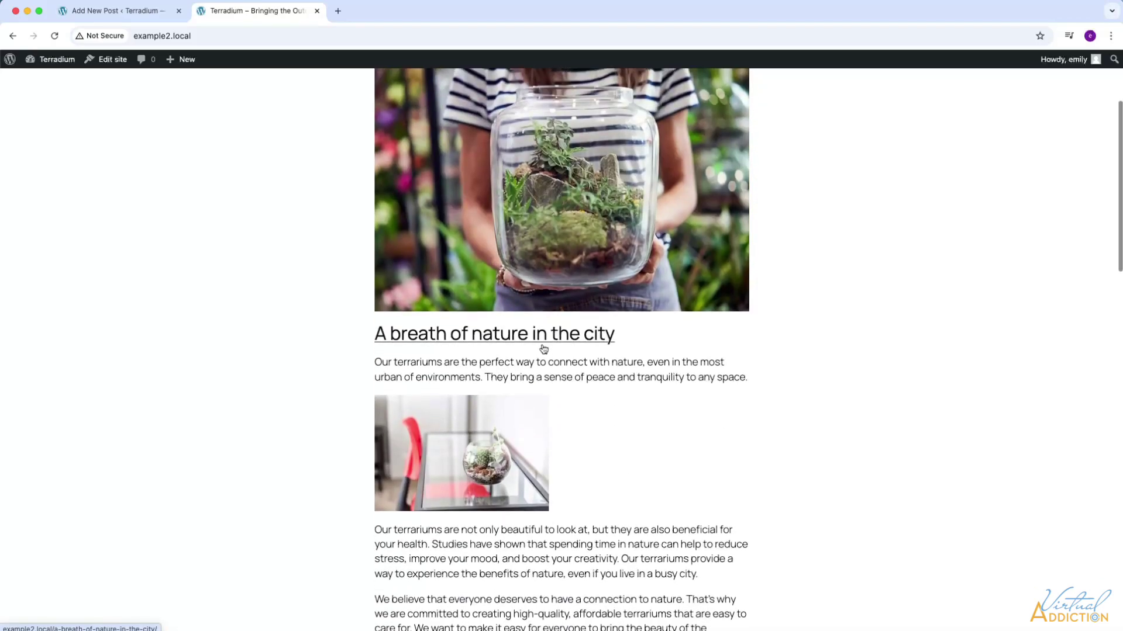
pyautogui.scroll(-6, 487, 338)
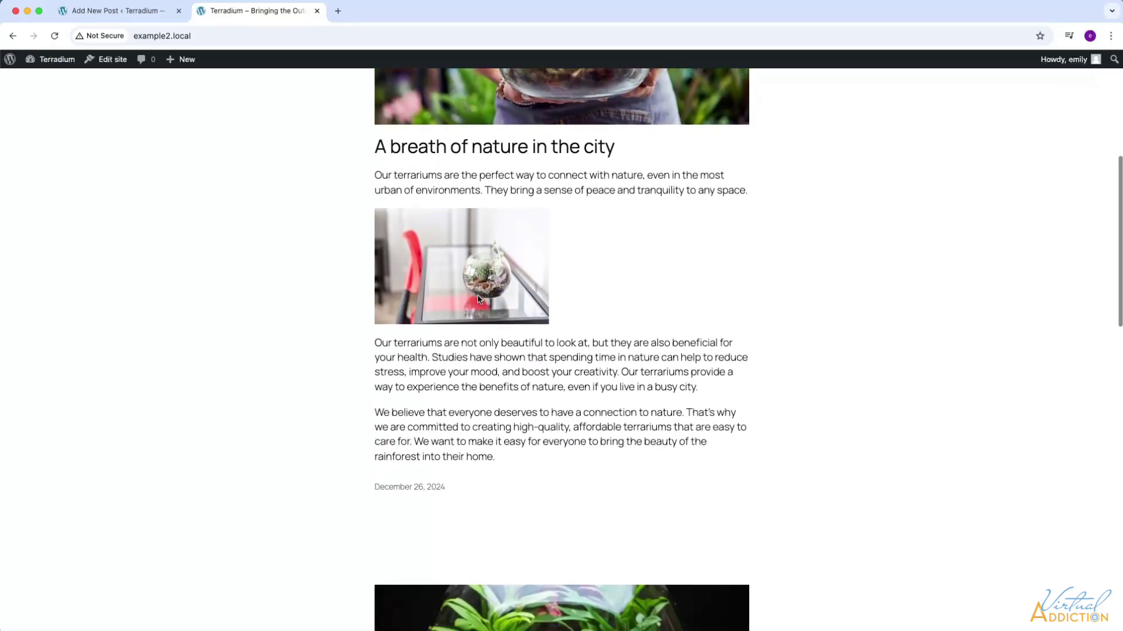
pyautogui.scroll(2, 709, 400)
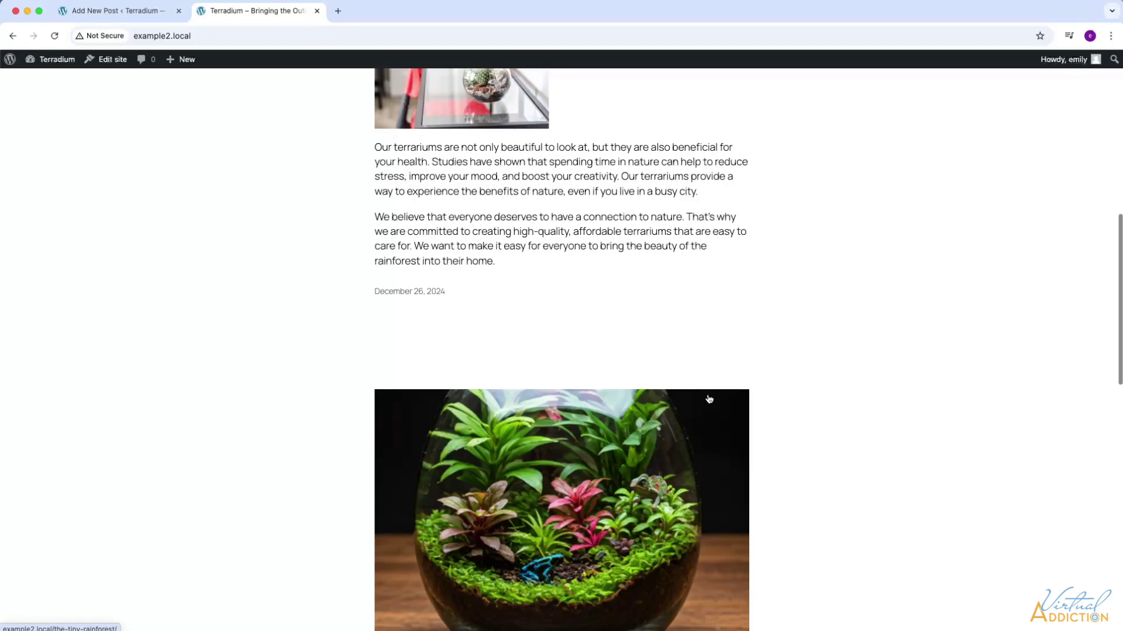
pyautogui.scroll(-5, 709, 400)
pyautogui.scroll(3, 707, 396)
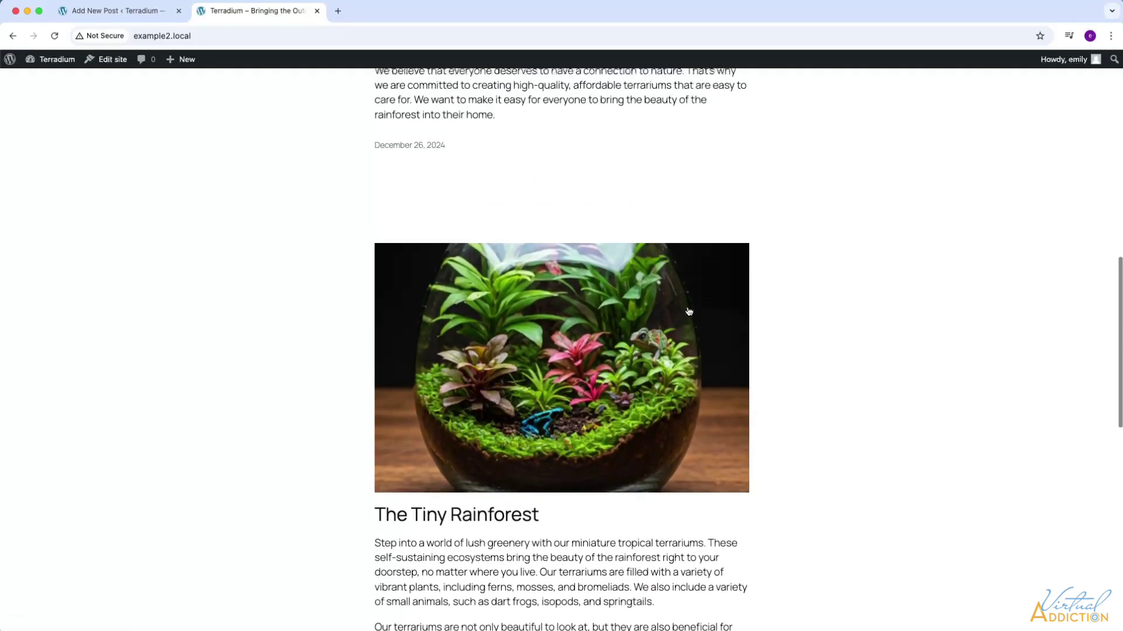
pyautogui.scroll(-1, 737, 391)
pyautogui.scroll(-8, 736, 391)
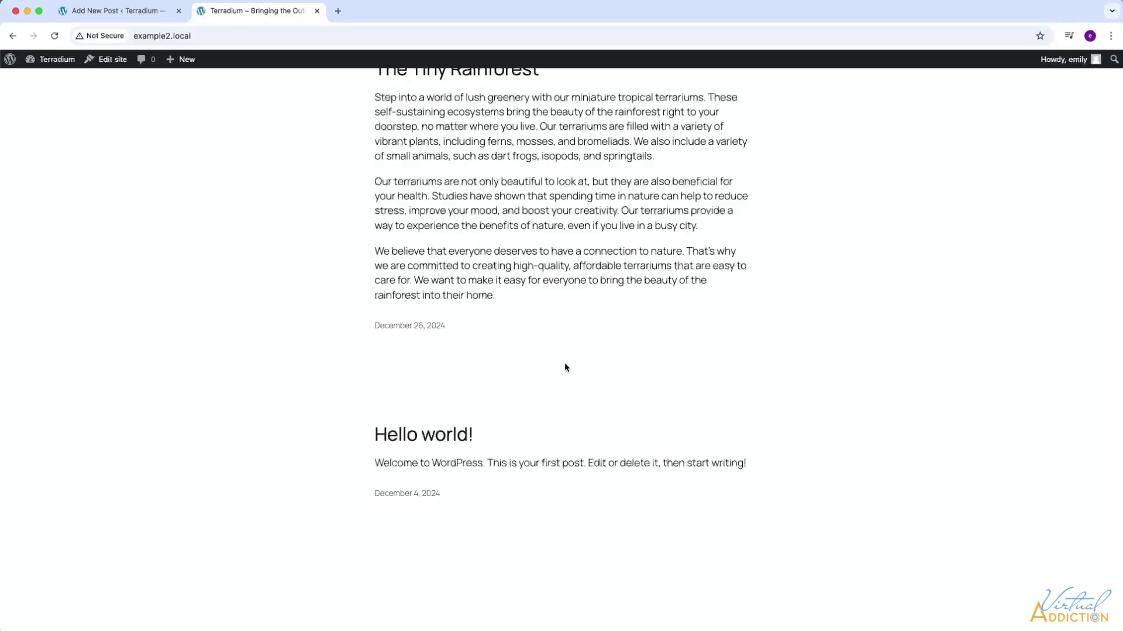
pyautogui.scroll(6, 565, 367)
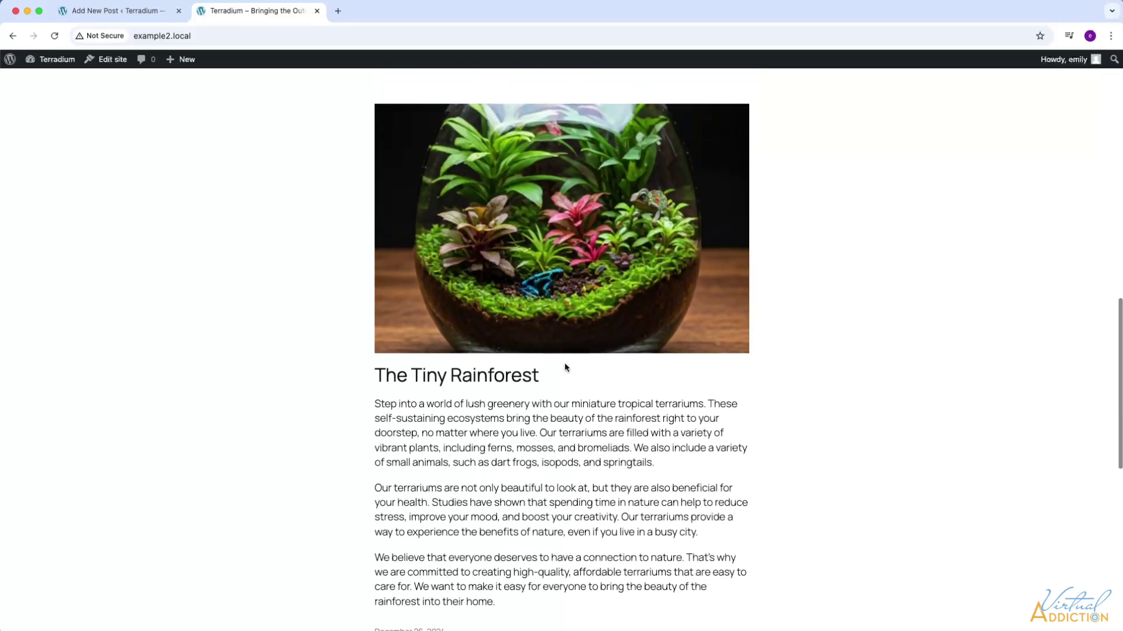
pyautogui.scroll(15, 565, 368)
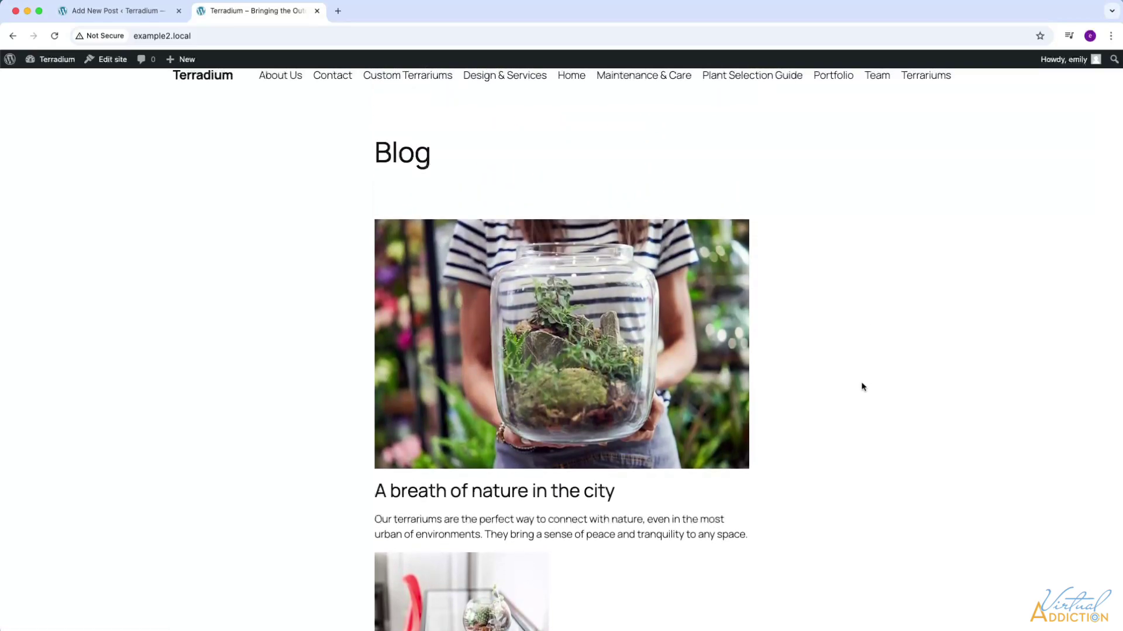
pyautogui.scroll(-1, 862, 383)
pyautogui.scroll(2, 488, 506)
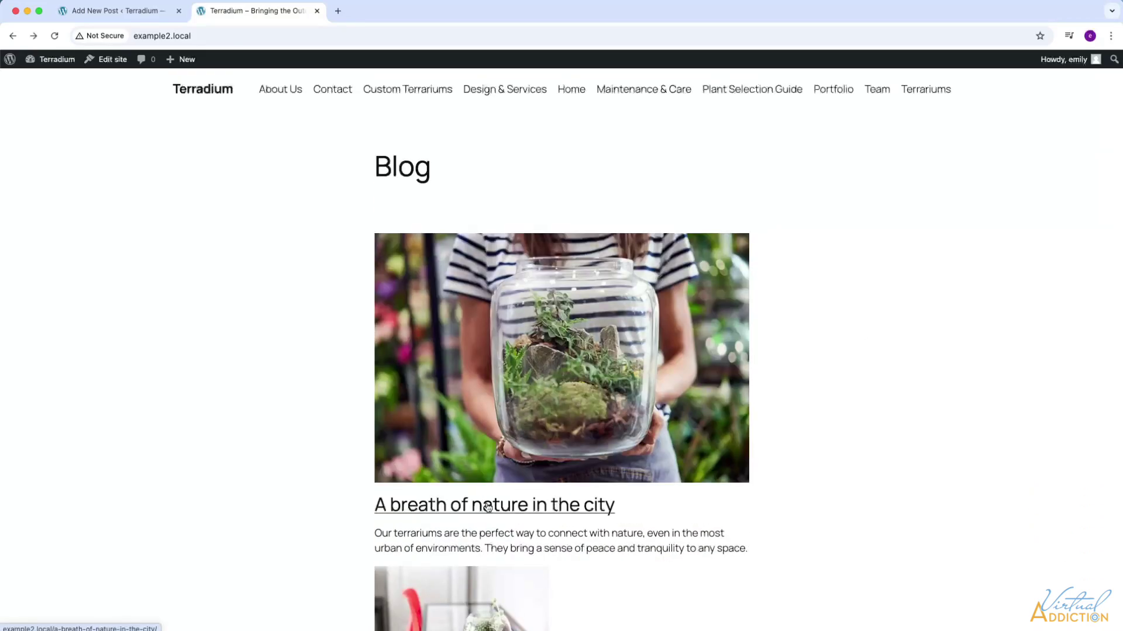
pyautogui.click(487, 506)
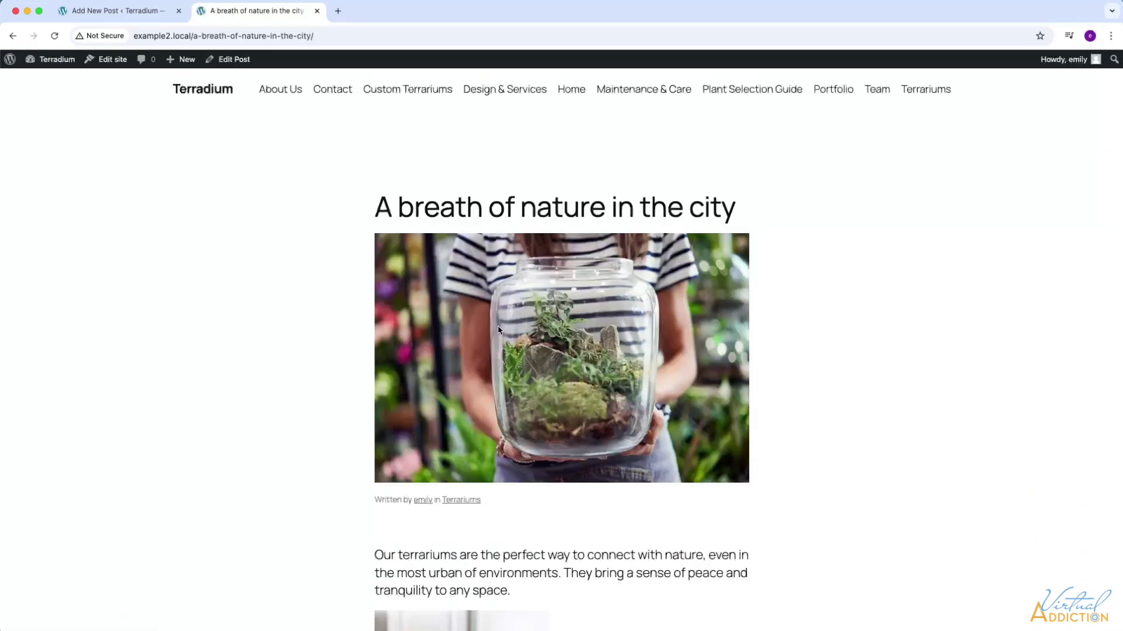
pyautogui.scroll(-8, 513, 375)
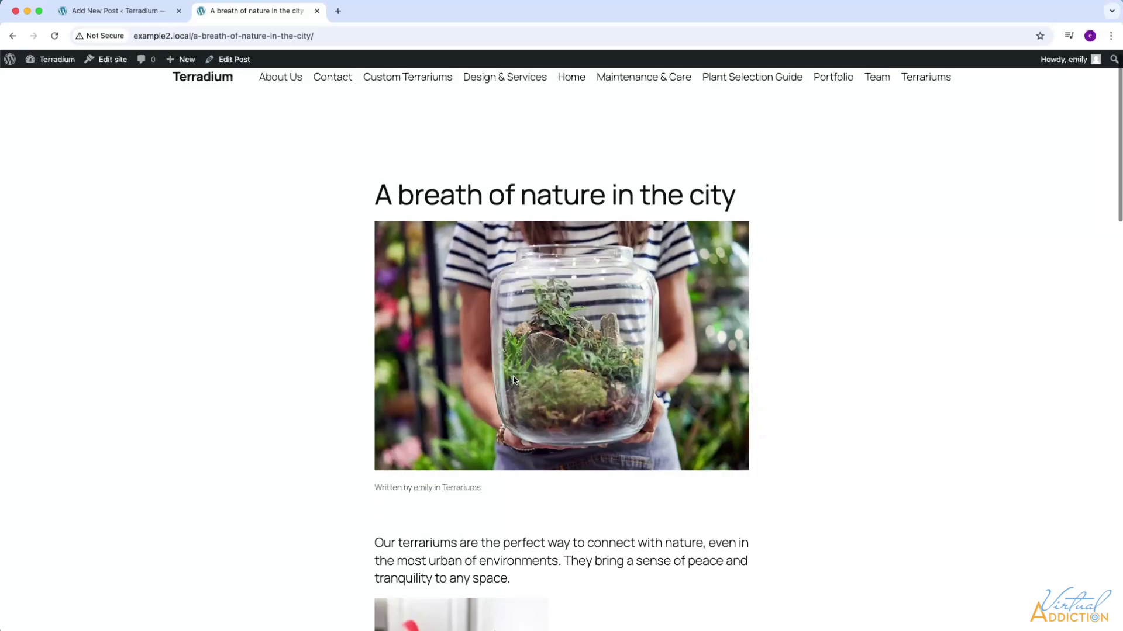
pyautogui.scroll(-6, 514, 376)
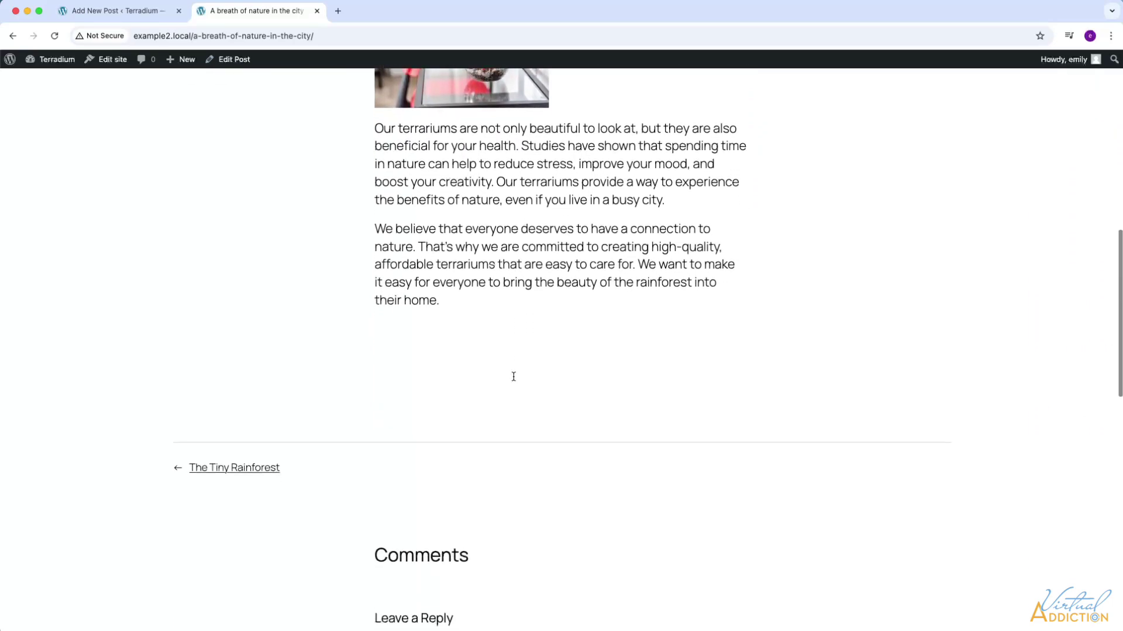
pyautogui.scroll(-7, 514, 379)
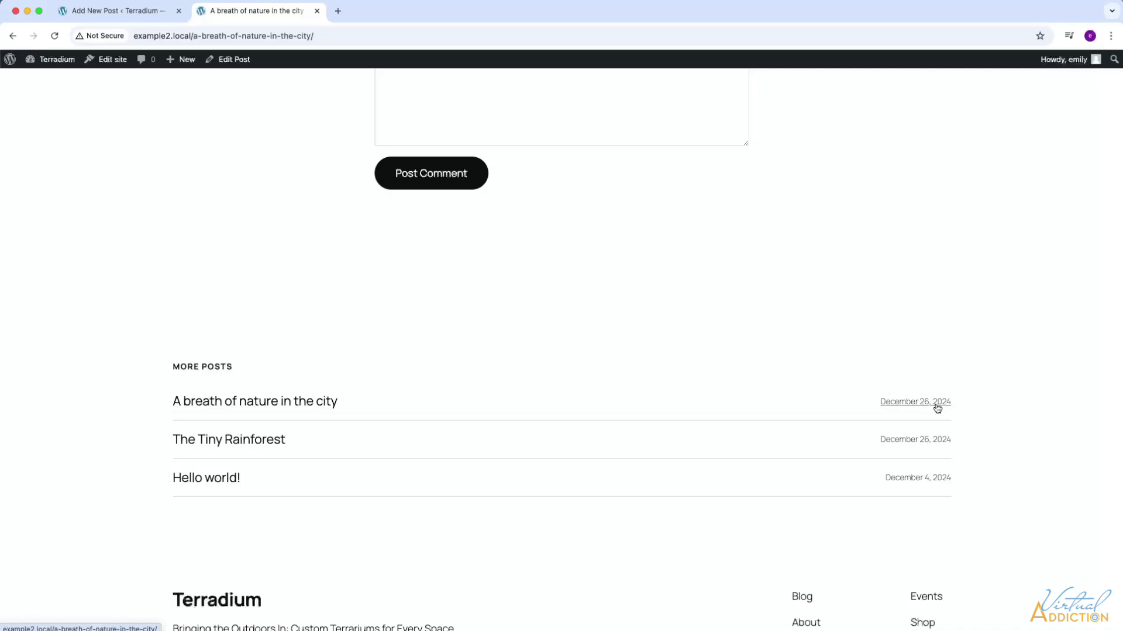
pyautogui.scroll(20, 616, 339)
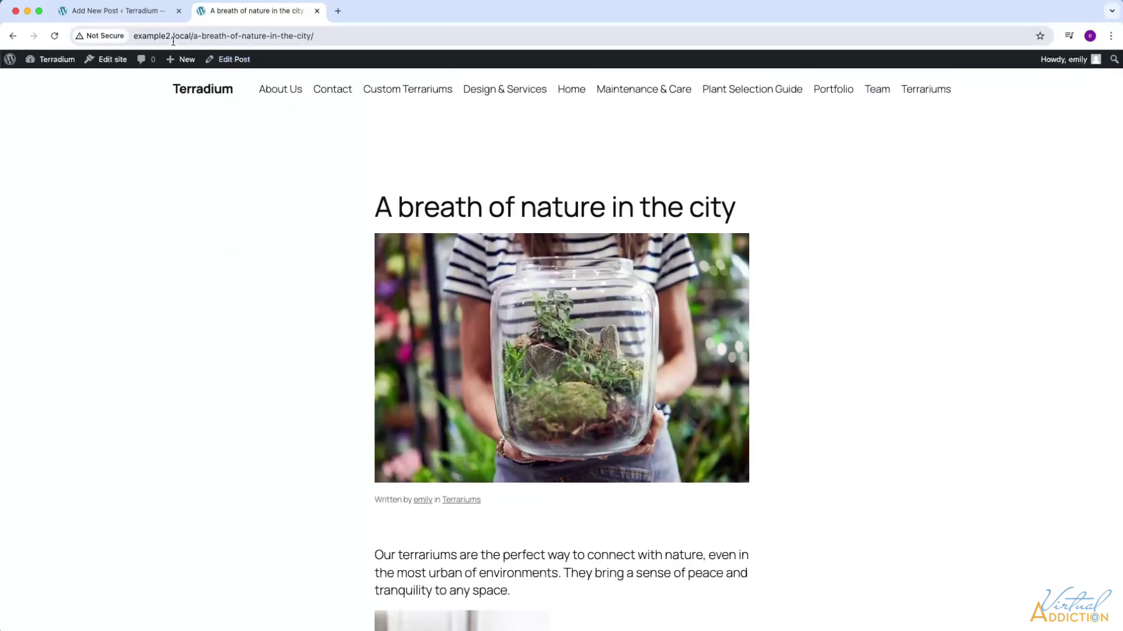
pyautogui.moveTo(194, 36); pyautogui.dragTo(308, 34)
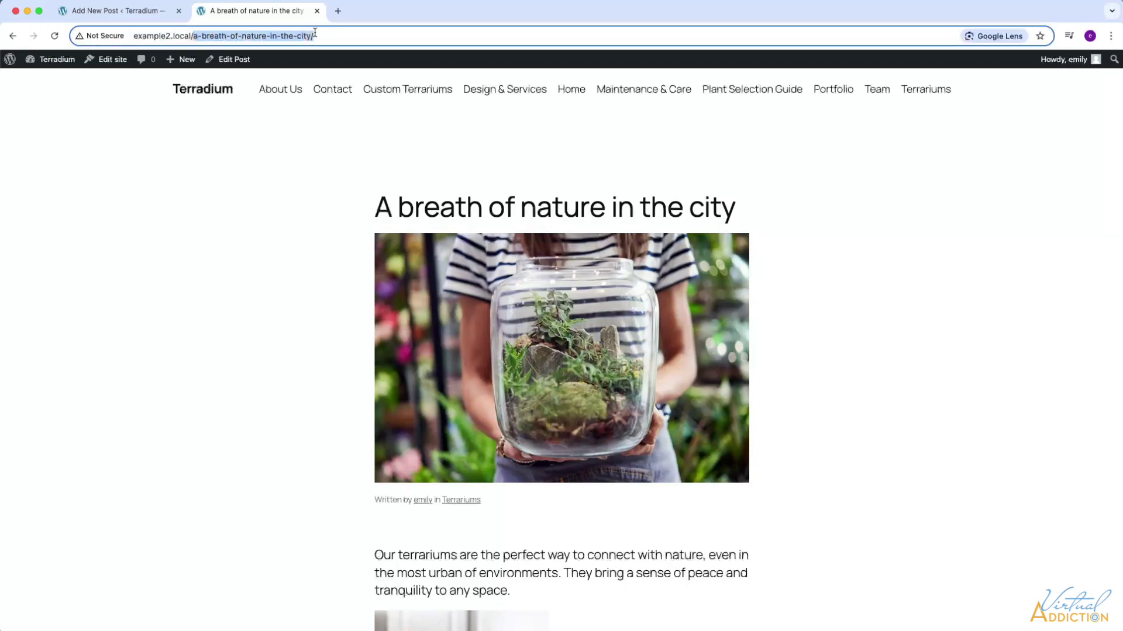
pyautogui.moveTo(376, 208); pyautogui.dragTo(741, 206)
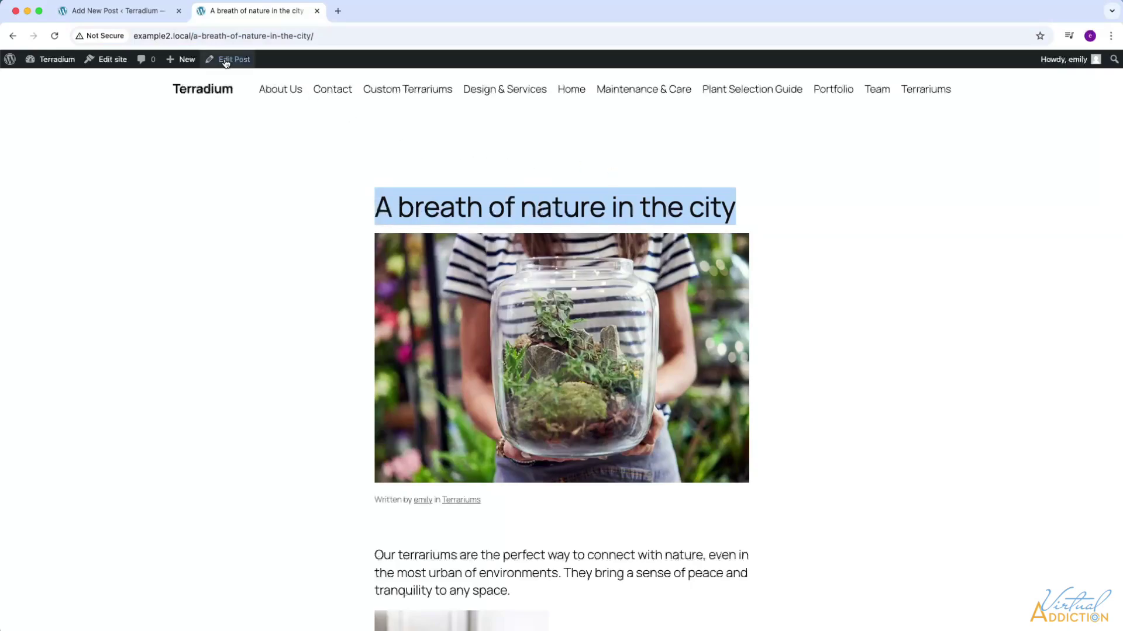
# - Change the post's slug to bring-nature-into-the-city and save the update
pyautogui.click(130, 10)
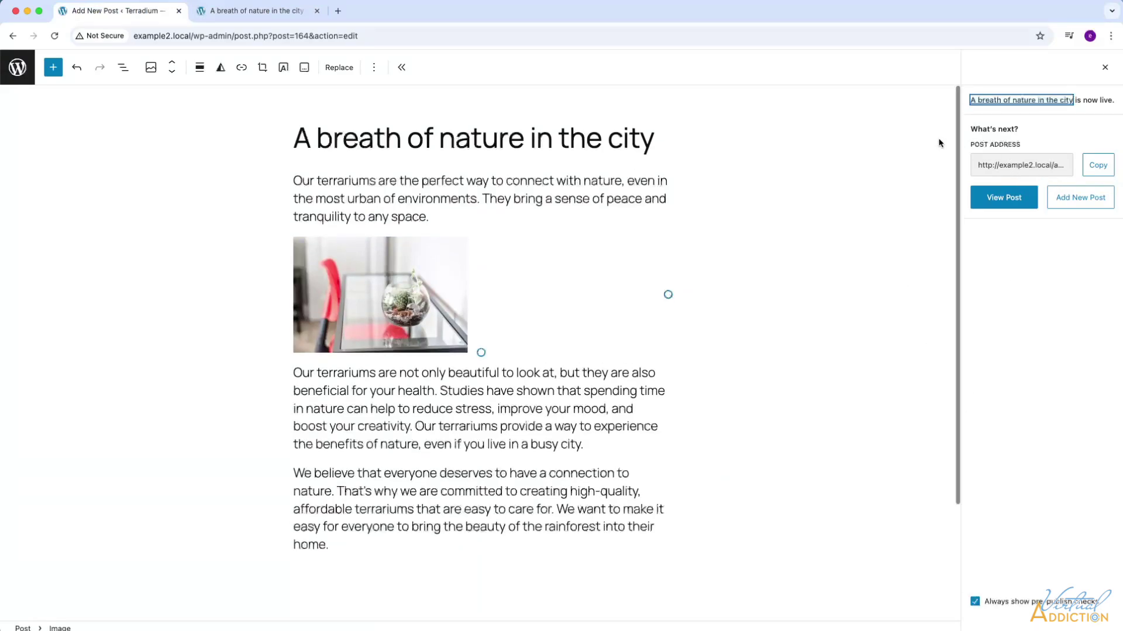
pyautogui.click(1106, 71)
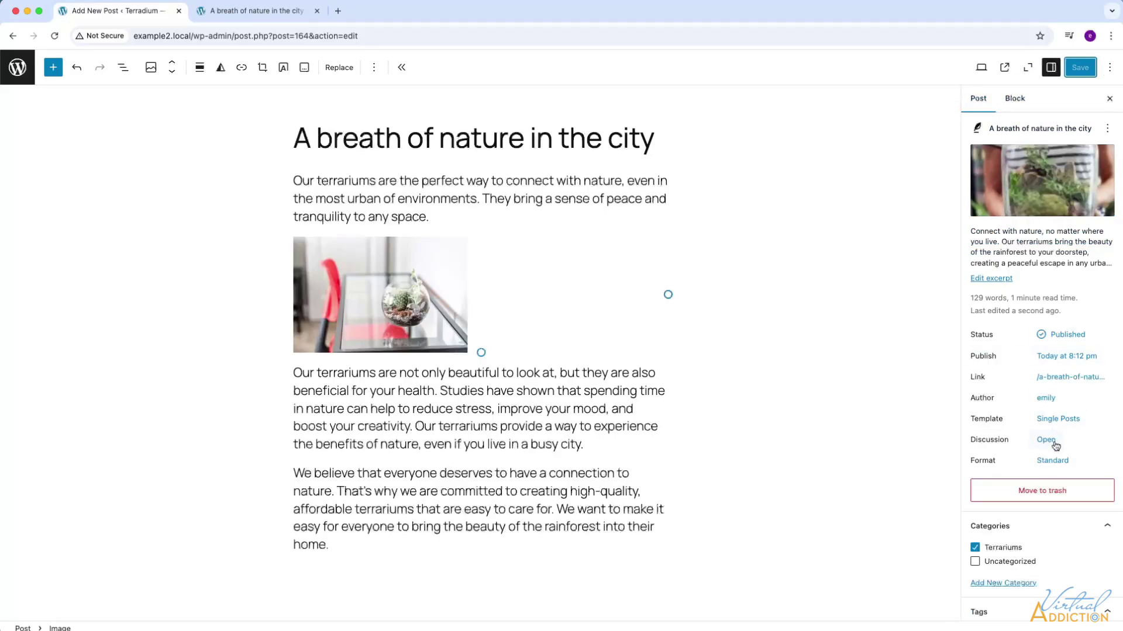
pyautogui.click(1058, 377)
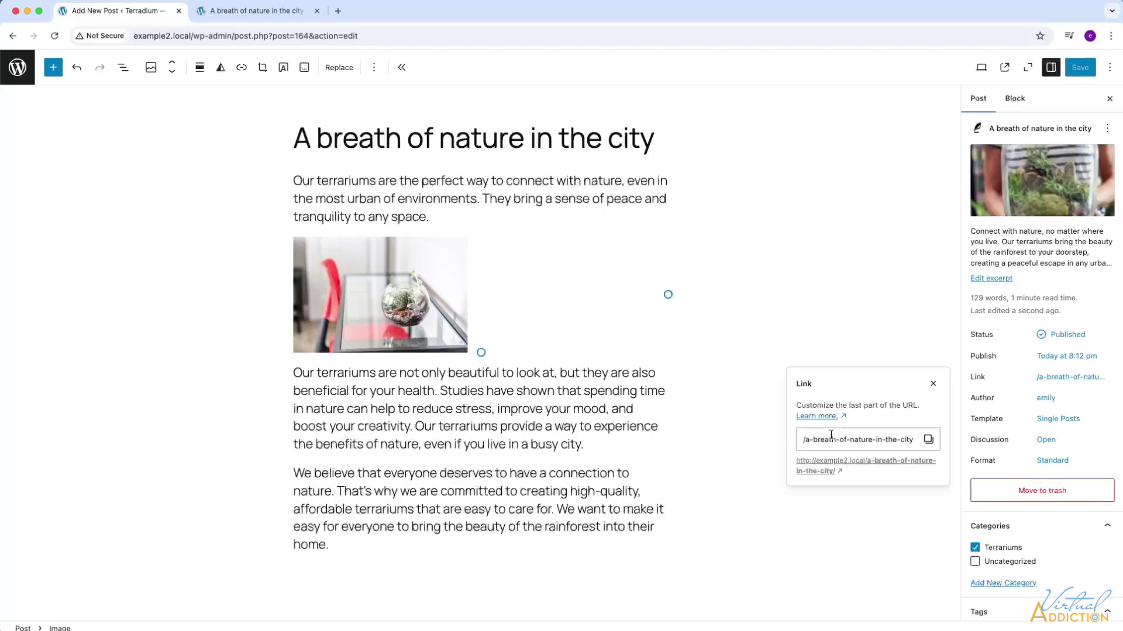
pyautogui.moveTo(807, 442); pyautogui.dragTo(851, 439)
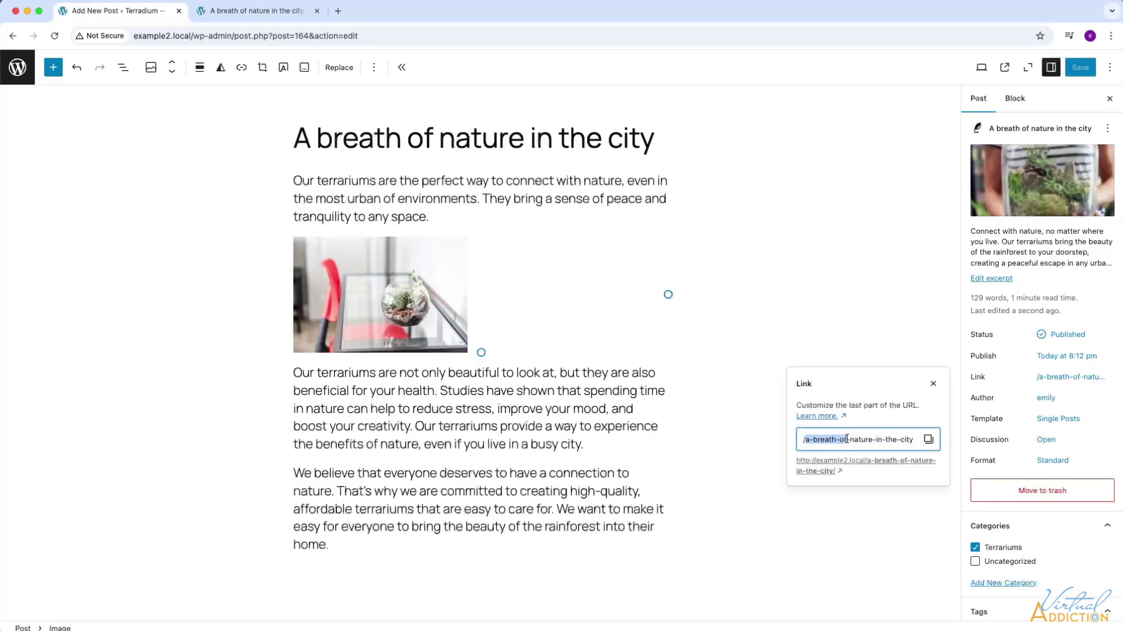
pyautogui.write('bring')
pyautogui.press('Right')
pyautogui.press('Right')
pyautogui.press('Right')
pyautogui.press('Right')
pyautogui.press('Right')
pyautogui.press('Right')
pyautogui.press('Right')
pyautogui.press('Right')
pyautogui.press('Right')
pyautogui.press('Right')
pyautogui.write('to')
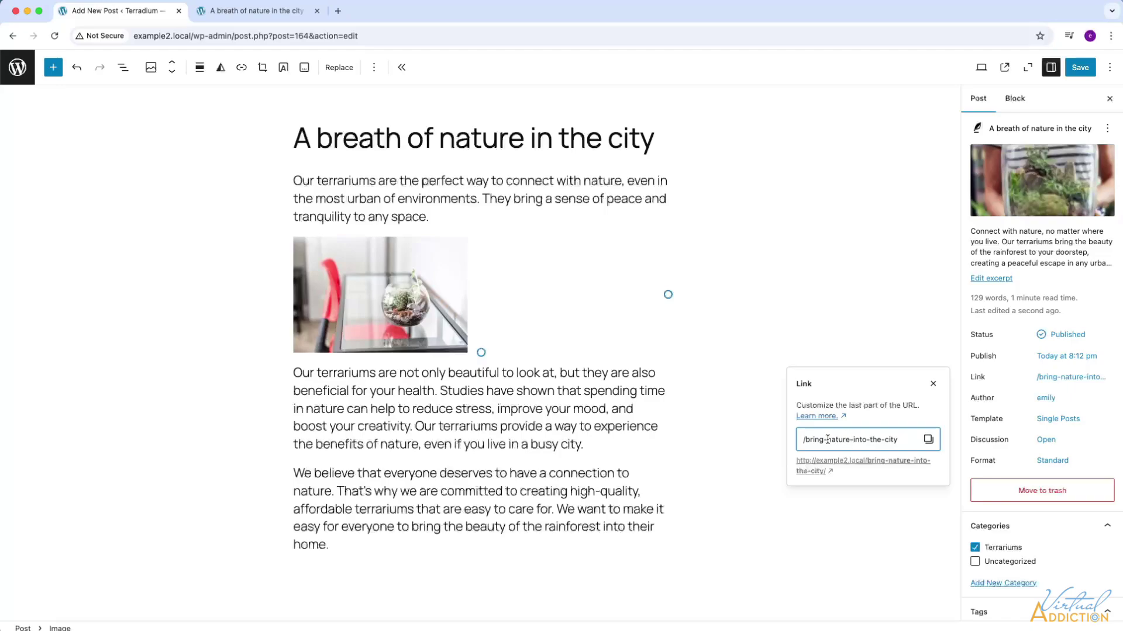
pyautogui.click(1083, 68)
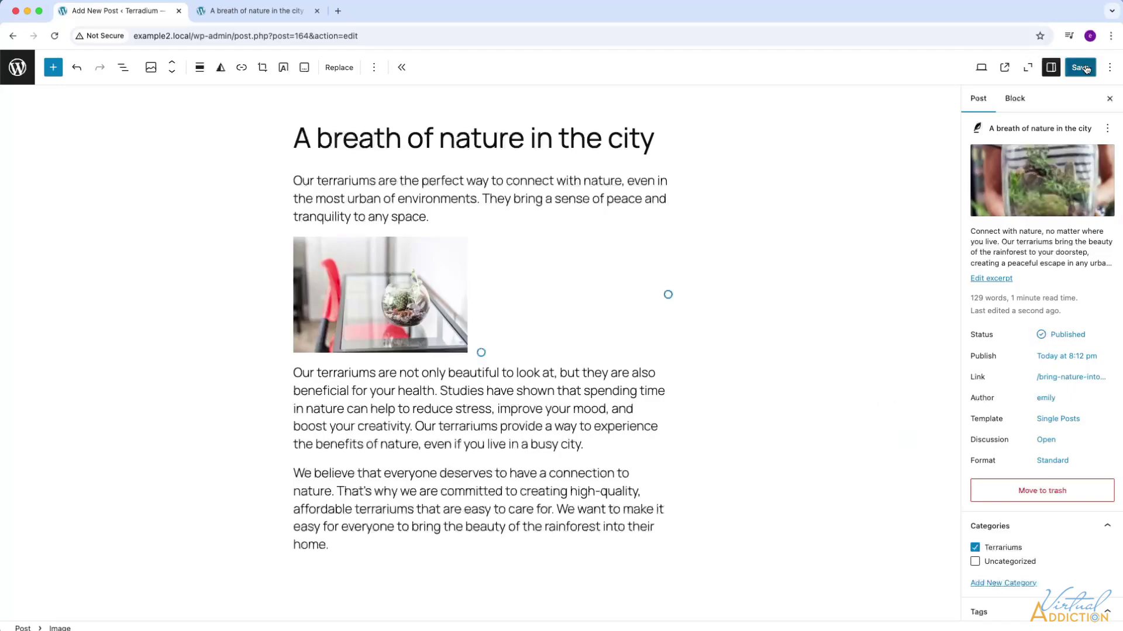
# - Confirm the post loads at example2.local/bring-nature-into-the-city/, then return to the editor
pyautogui.click(244, 12)
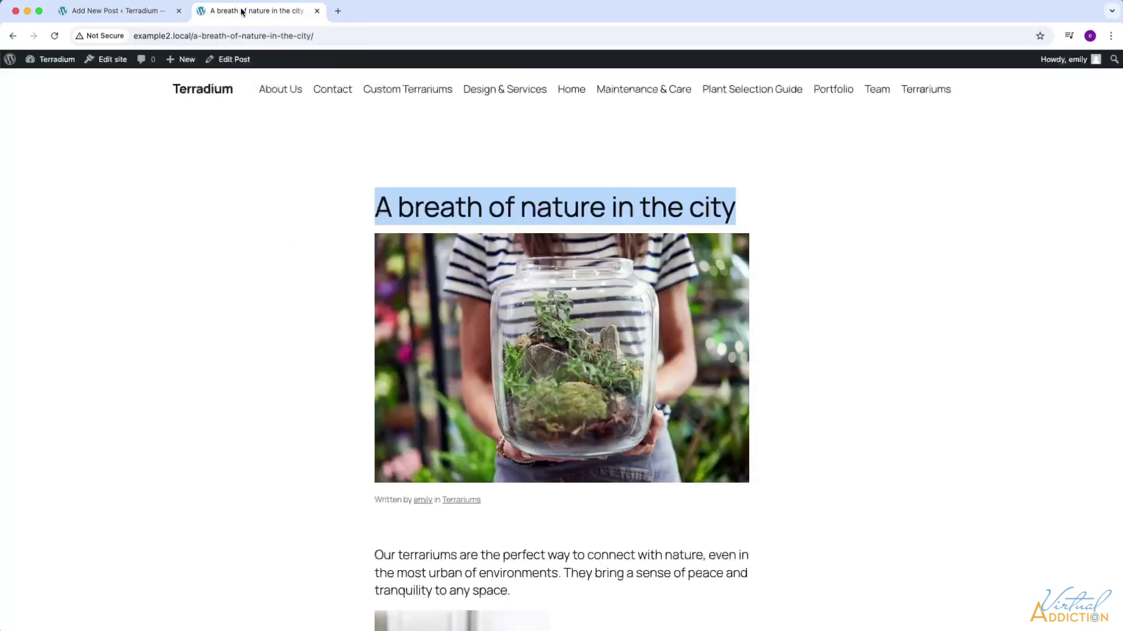
pyautogui.click(55, 37)
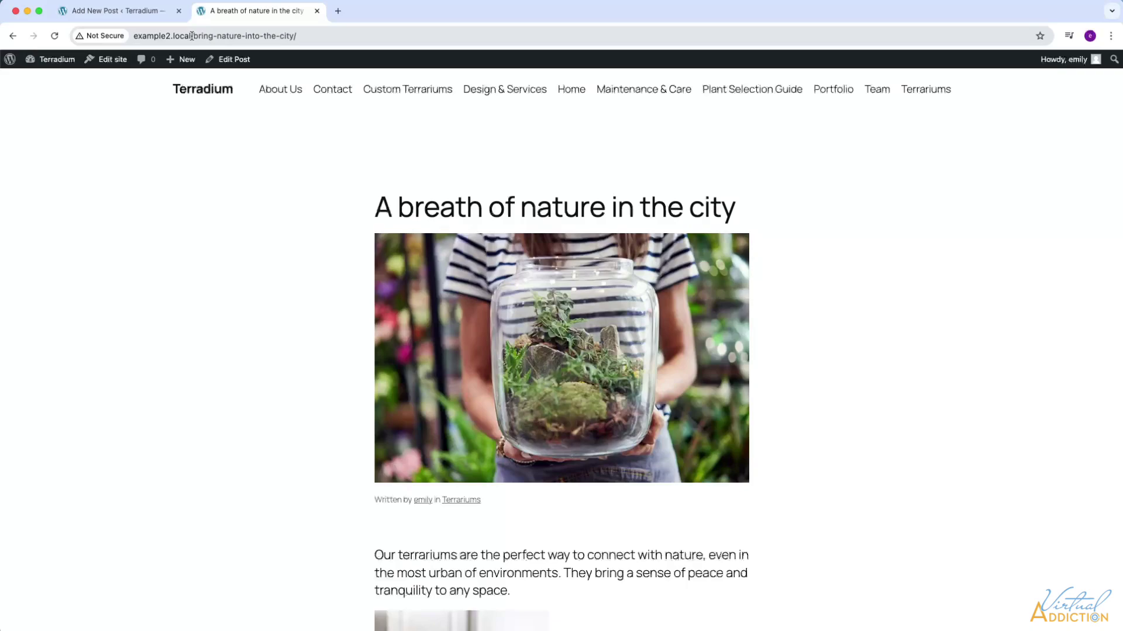
pyautogui.moveTo(193, 36); pyautogui.dragTo(297, 36)
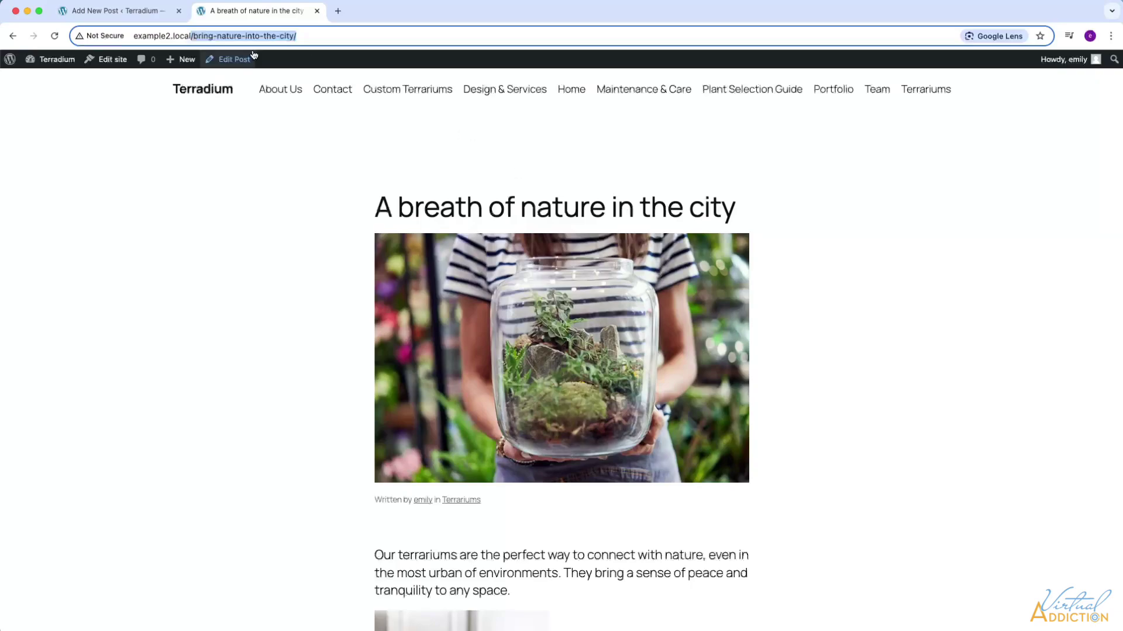
pyautogui.click(131, 16)
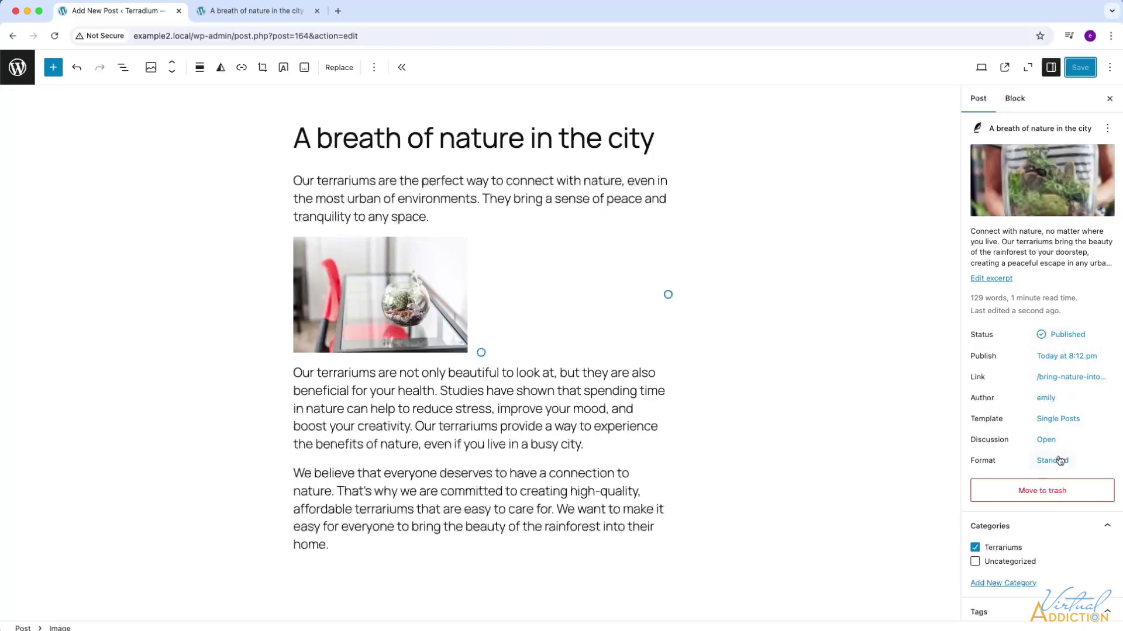
# - Backdate the post to December 19, 2024 at 8:12 pm and save
pyautogui.click(1061, 358)
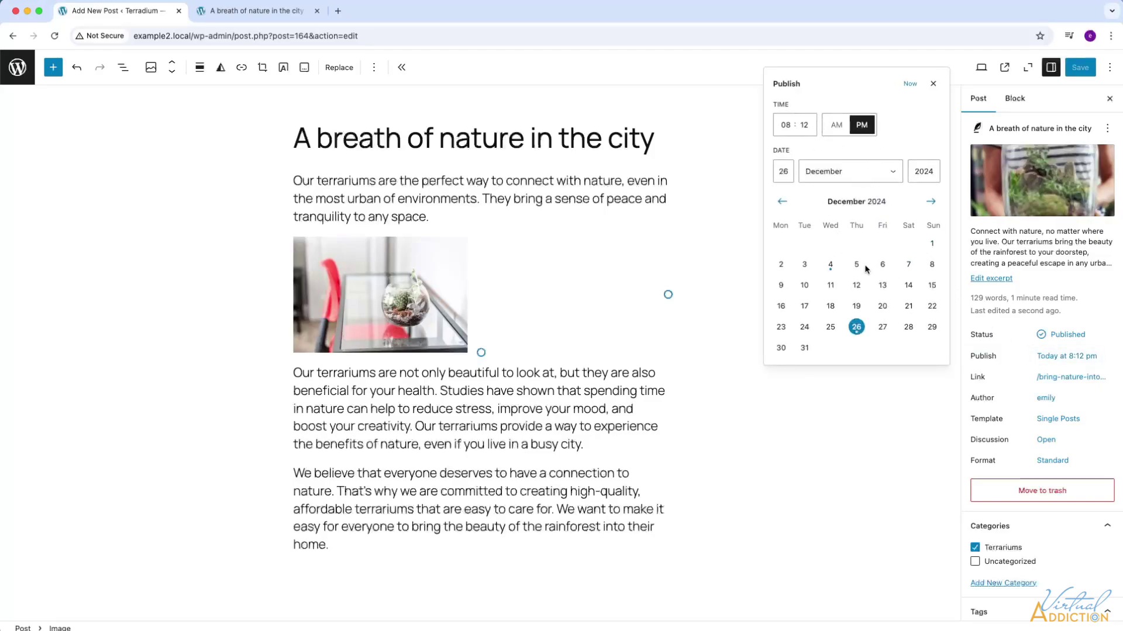
pyautogui.click(857, 307)
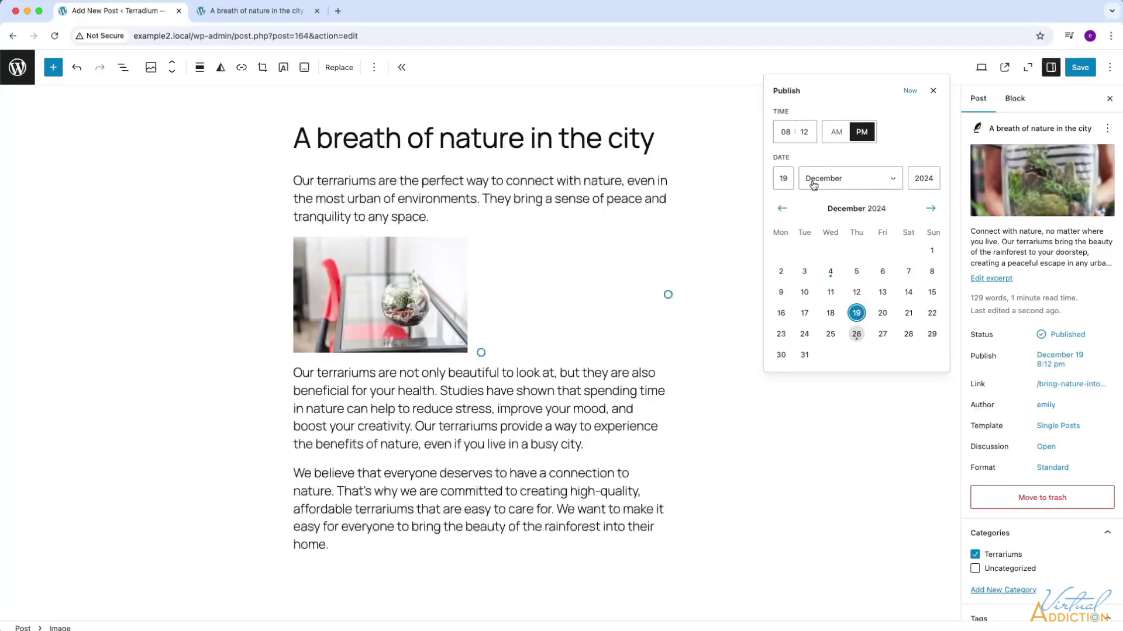
pyautogui.click(1080, 67)
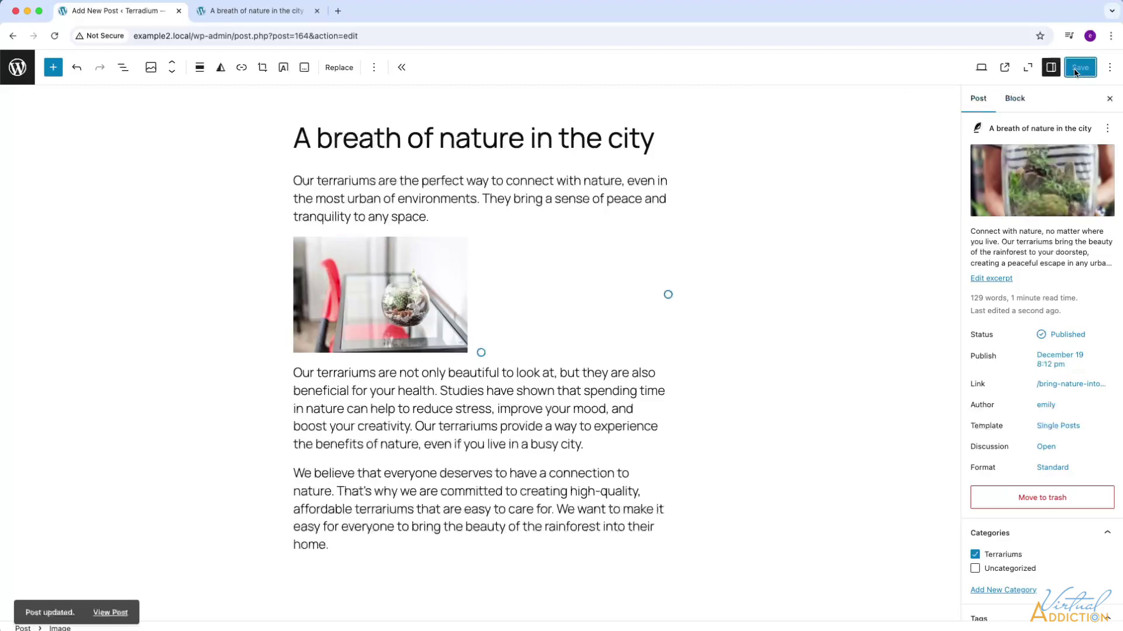
# - Check the Terradium blog lists the backdated post below The Tiny Rainforest, then return to the editor
pyautogui.click(230, 12)
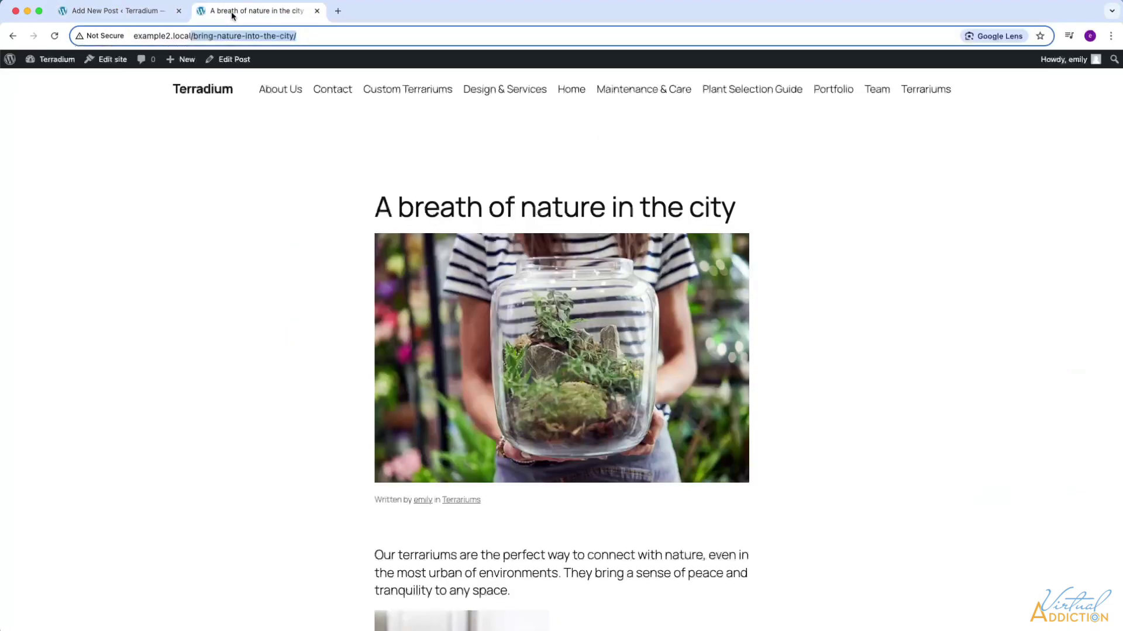
pyautogui.click(197, 96)
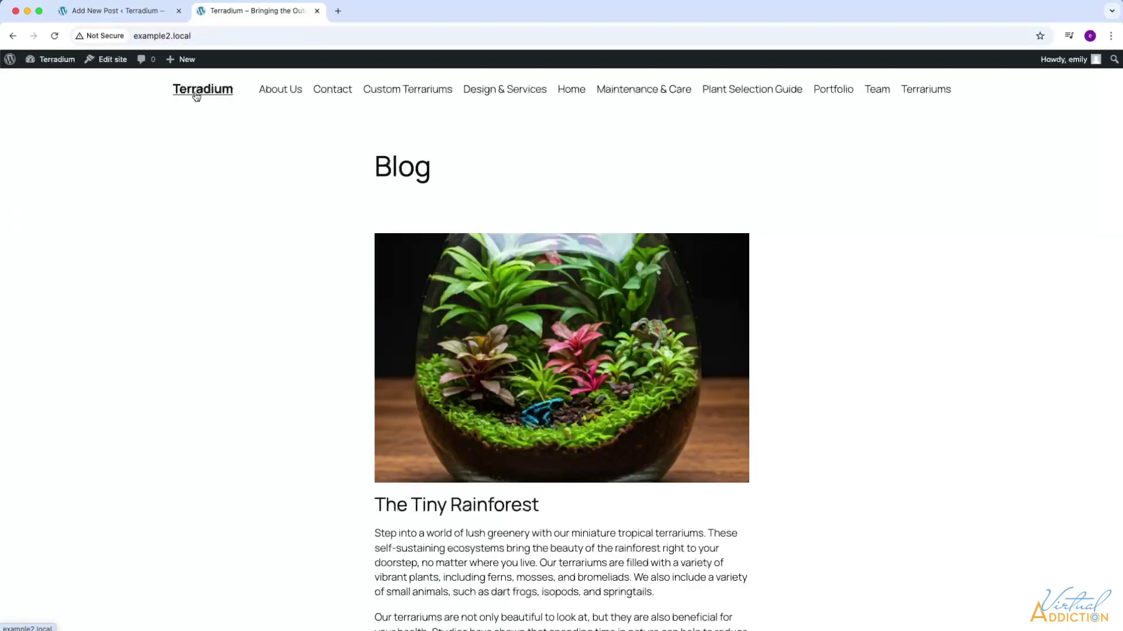
pyautogui.scroll(-2, 606, 247)
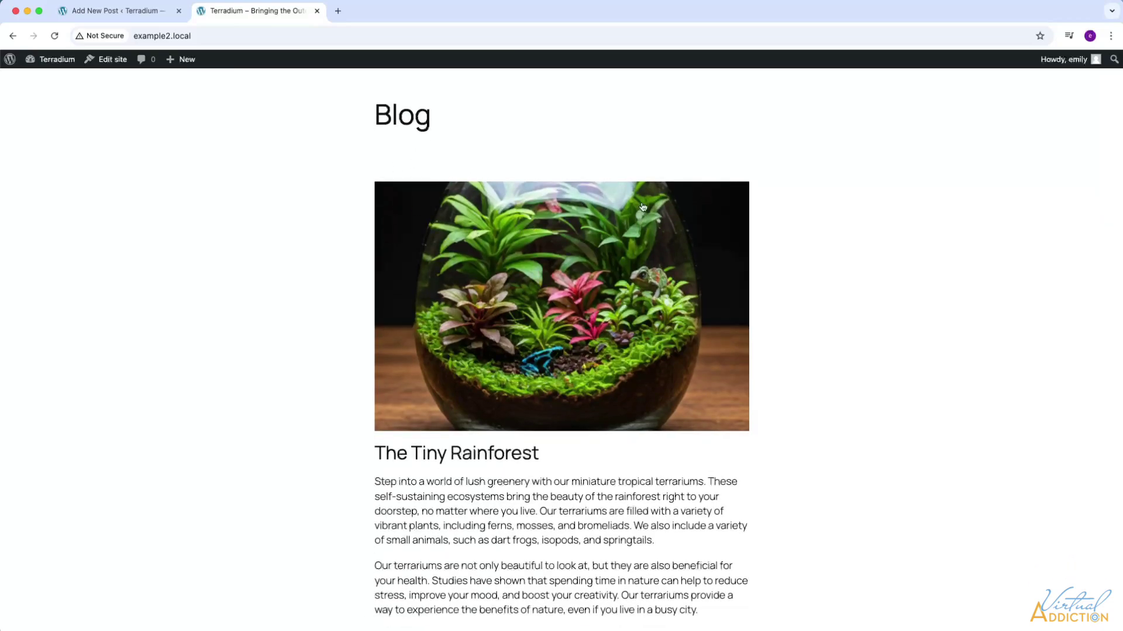
pyautogui.scroll(-3, 528, 282)
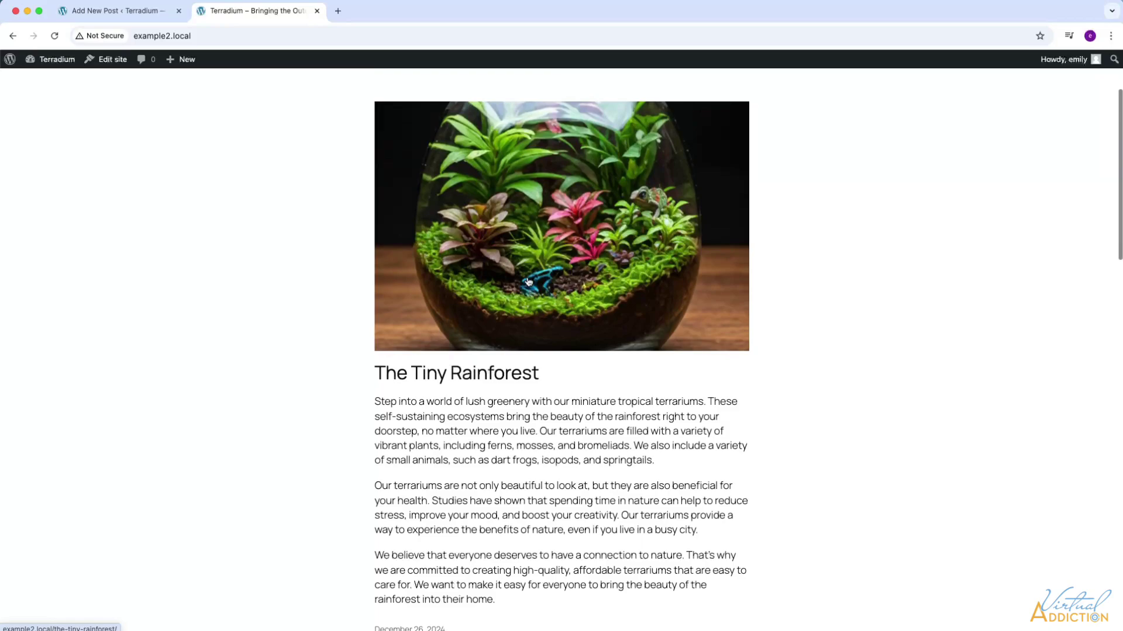
pyautogui.scroll(-1, 525, 369)
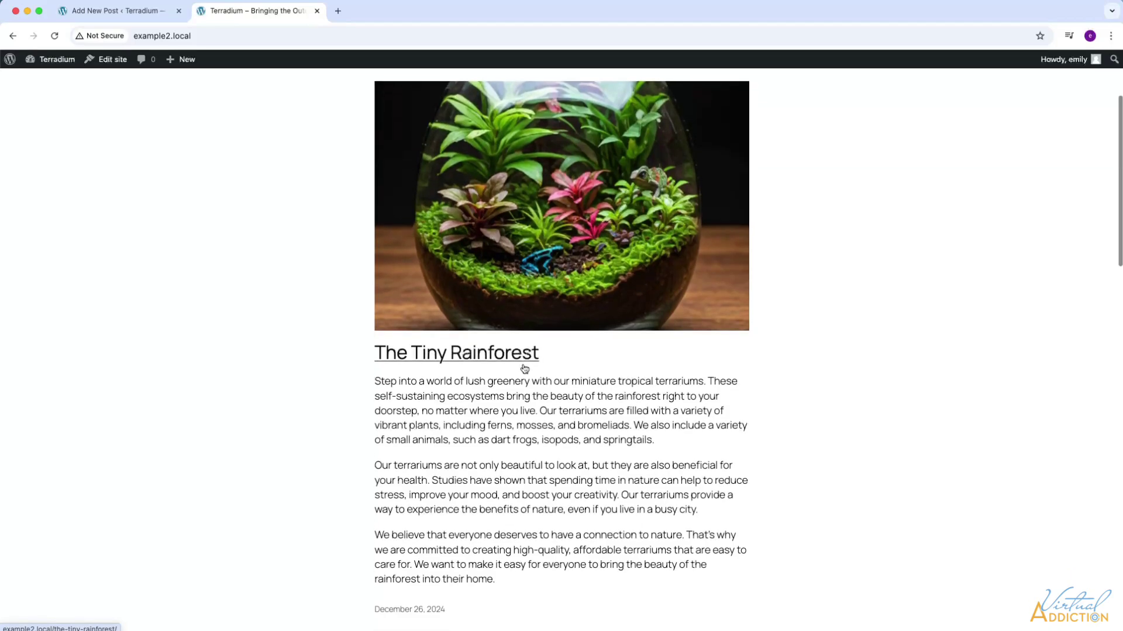
pyautogui.scroll(-18, 525, 369)
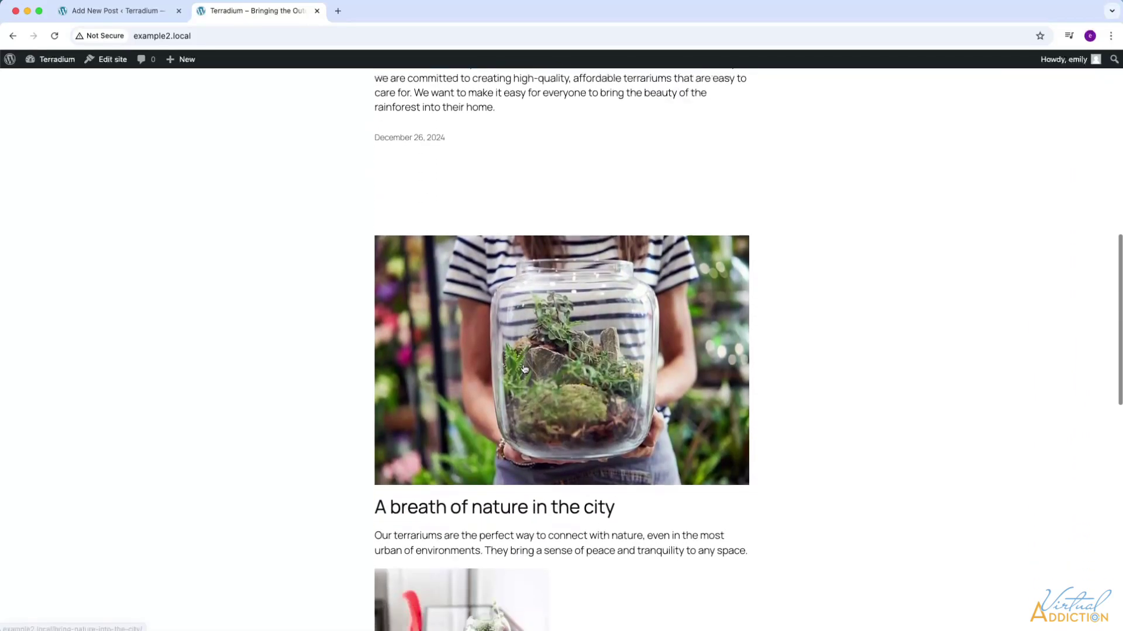
pyautogui.scroll(-3, 524, 369)
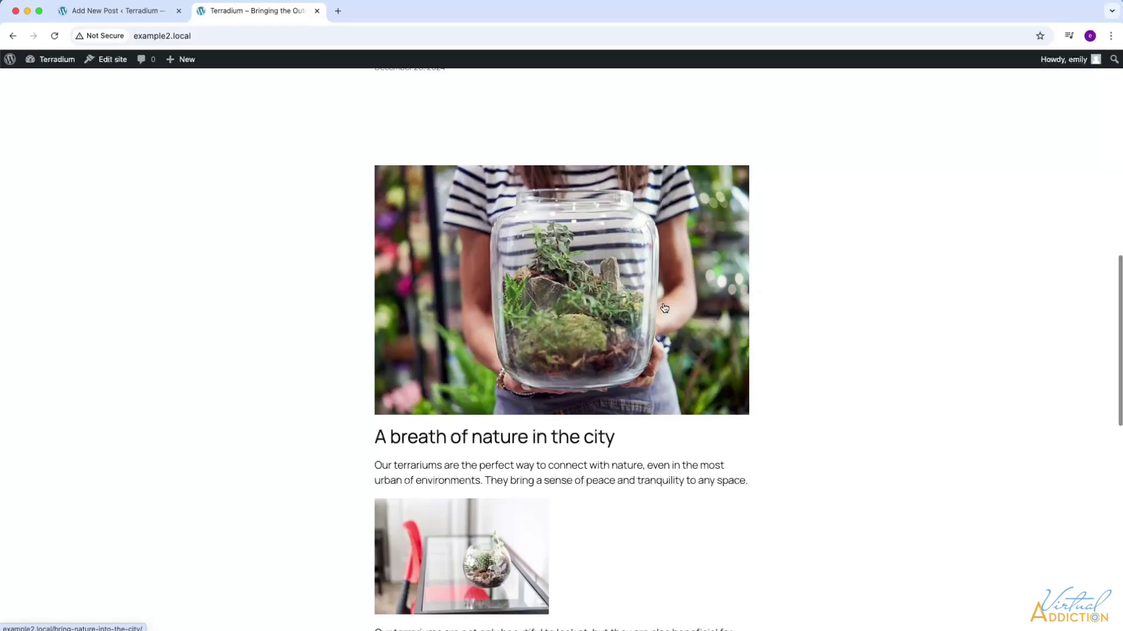
pyautogui.scroll(-4, 664, 309)
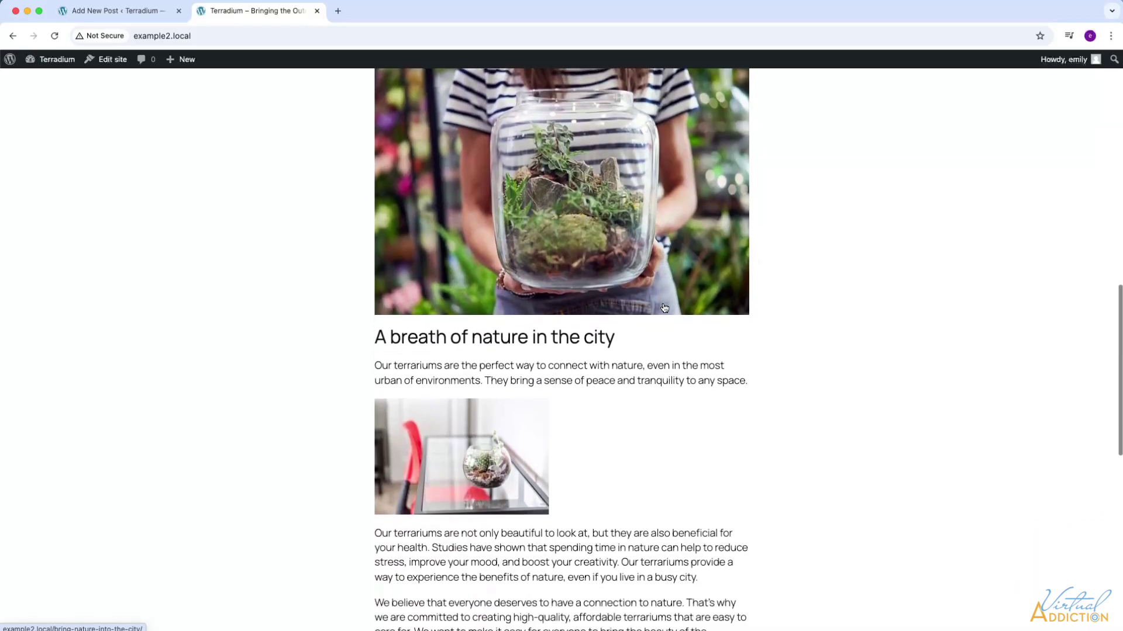
pyautogui.scroll(-2, 729, 386)
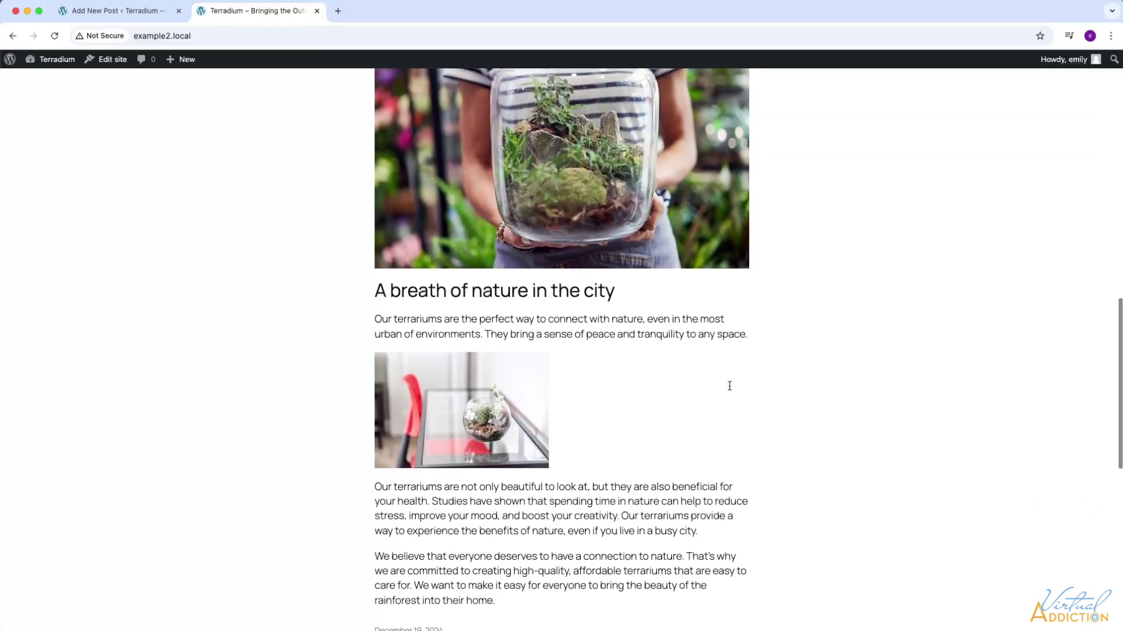
pyautogui.scroll(-2, 729, 386)
pyautogui.scroll(-4, 731, 386)
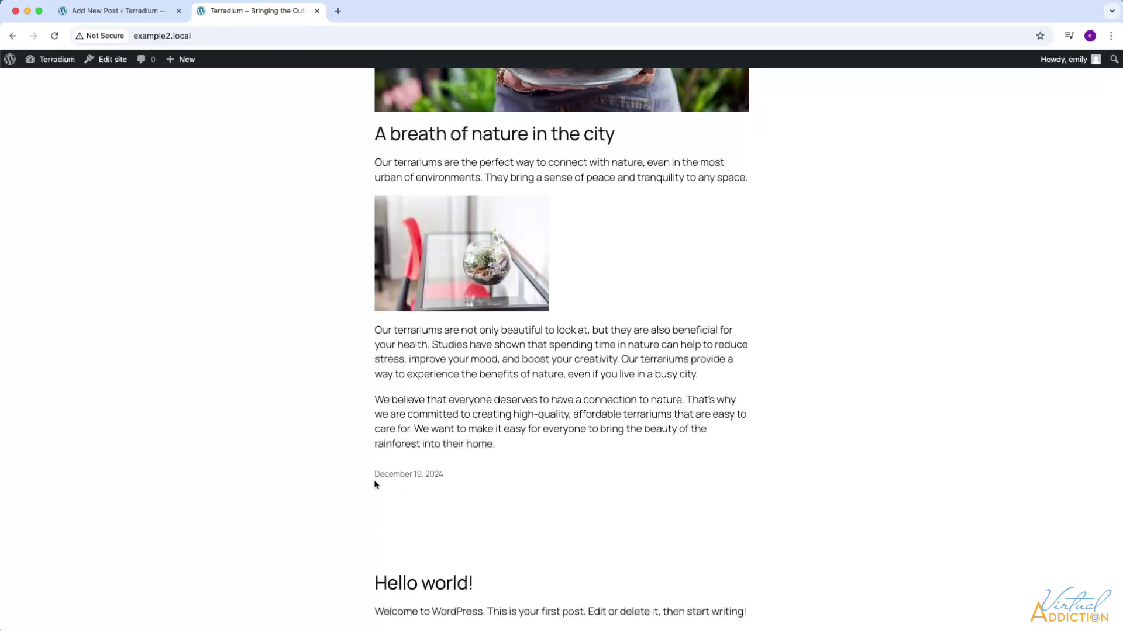
pyautogui.scroll(1, 466, 481)
pyautogui.scroll(8, 465, 481)
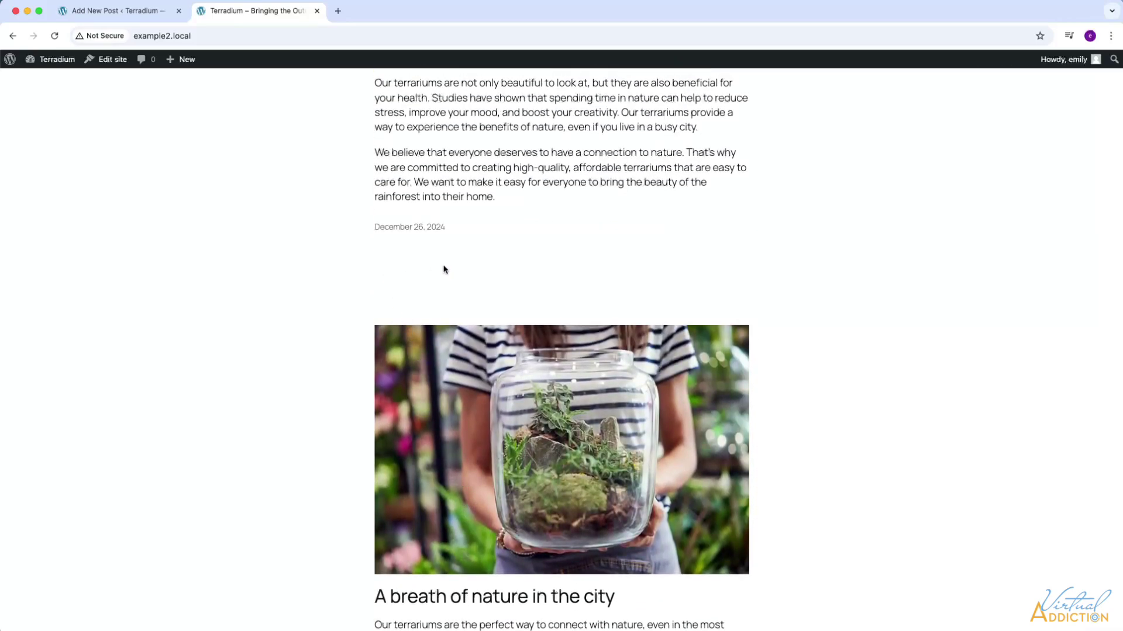
pyautogui.scroll(10, 471, 264)
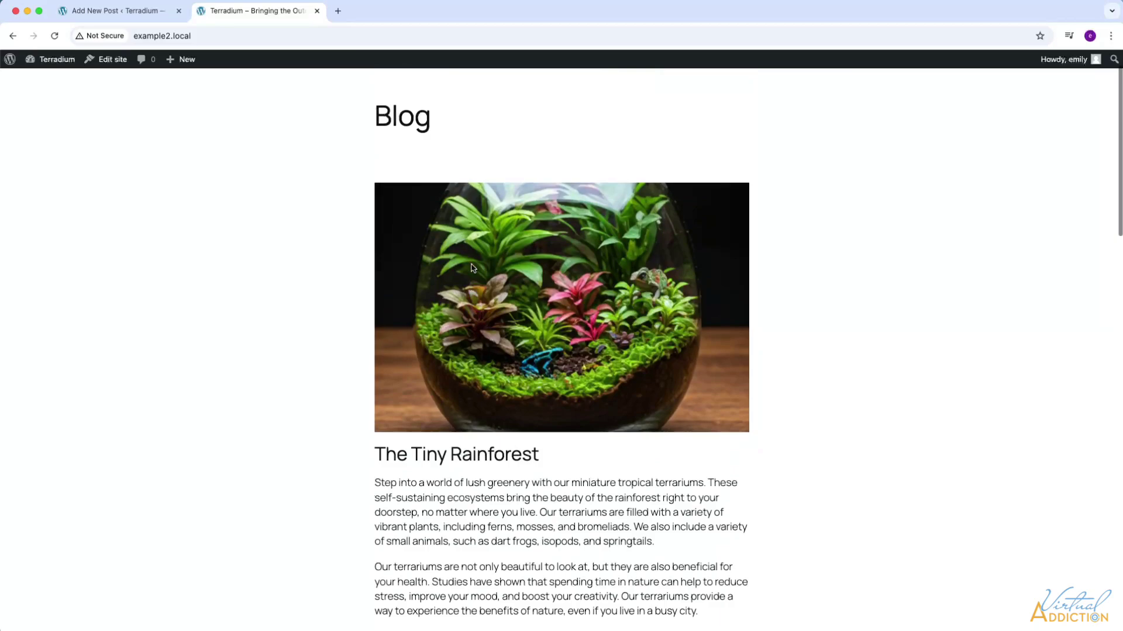
pyautogui.click(123, 19)
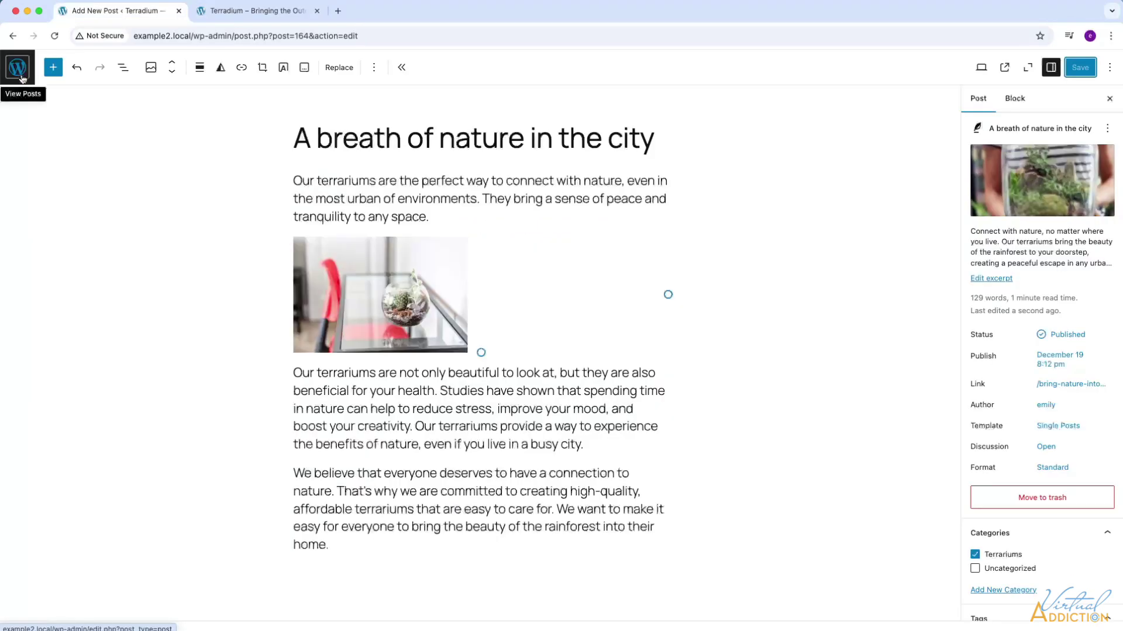
# - Go from the editor back to the admin Posts list
pyautogui.click(19, 69)
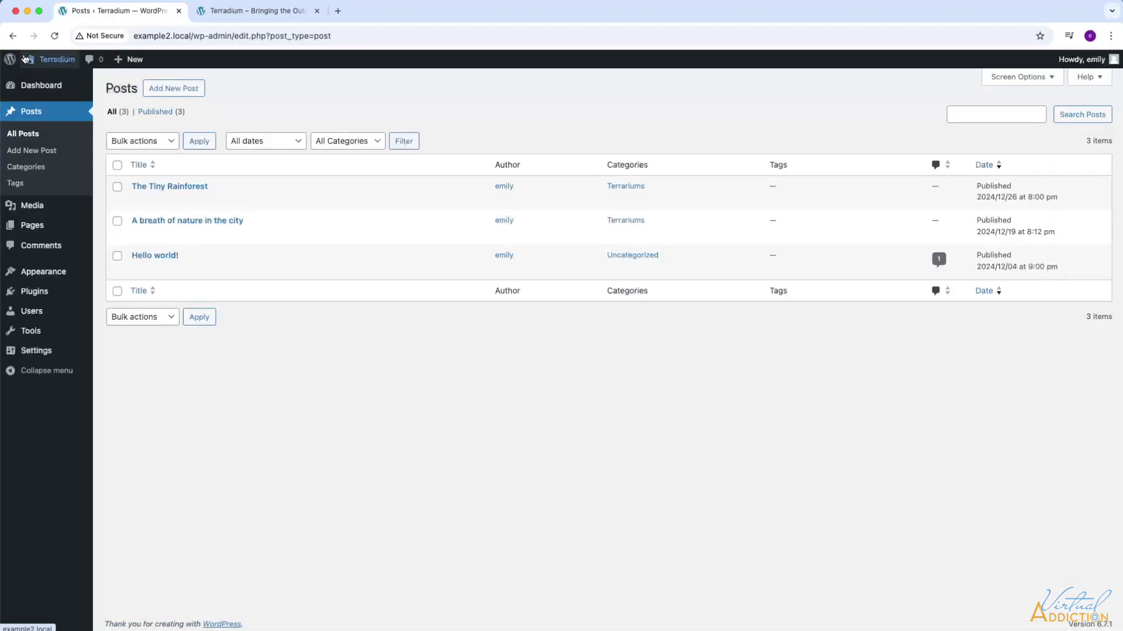
pyautogui.moveTo(33, 86)
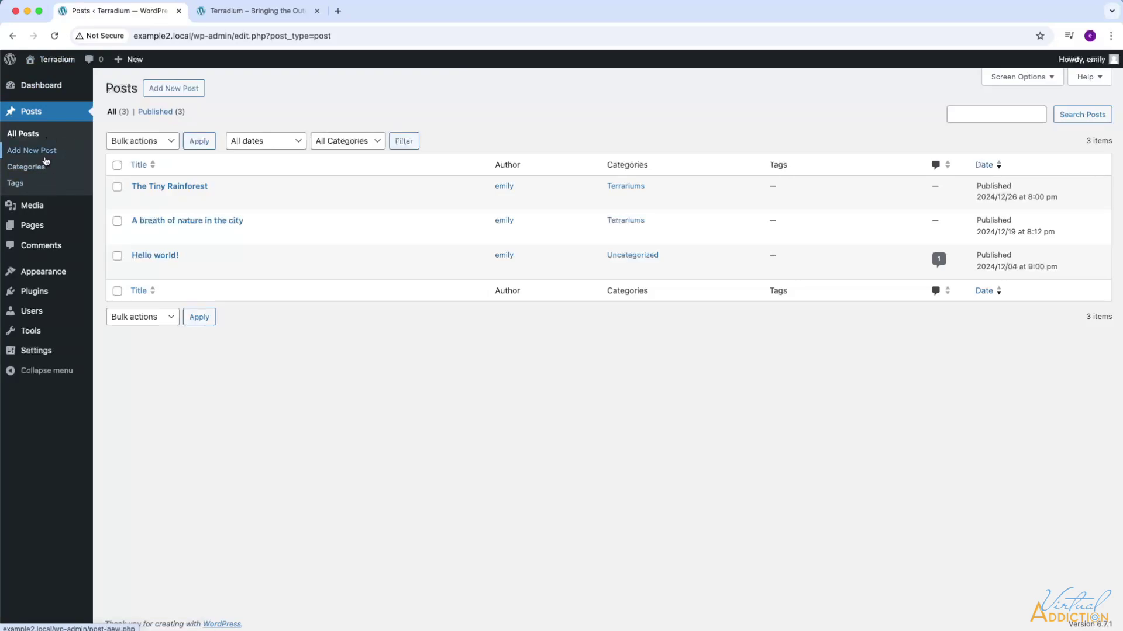
# - In Writing Settings, change Default Post Category from Uncategorized to Terrariums and save
pyautogui.click(44, 356)
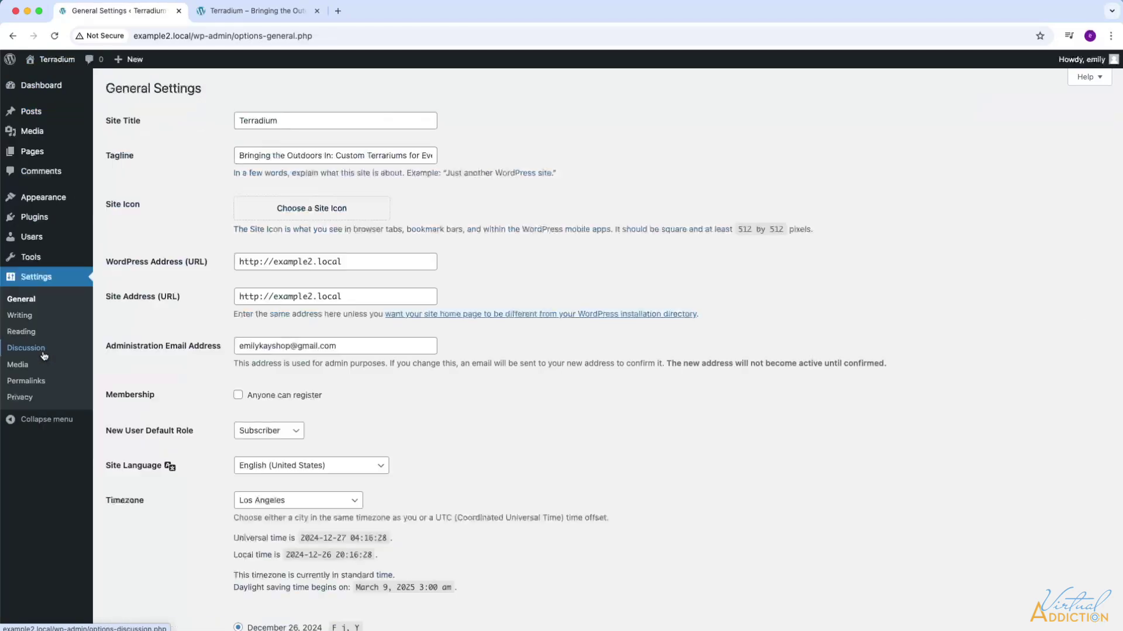
pyautogui.click(20, 316)
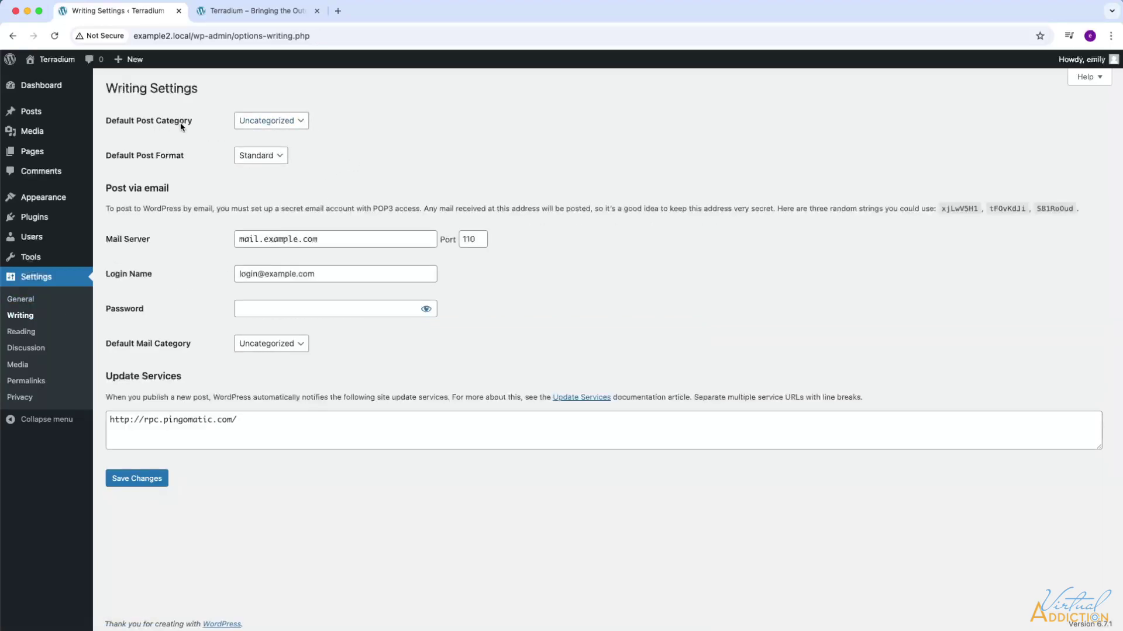
pyautogui.click(263, 121)
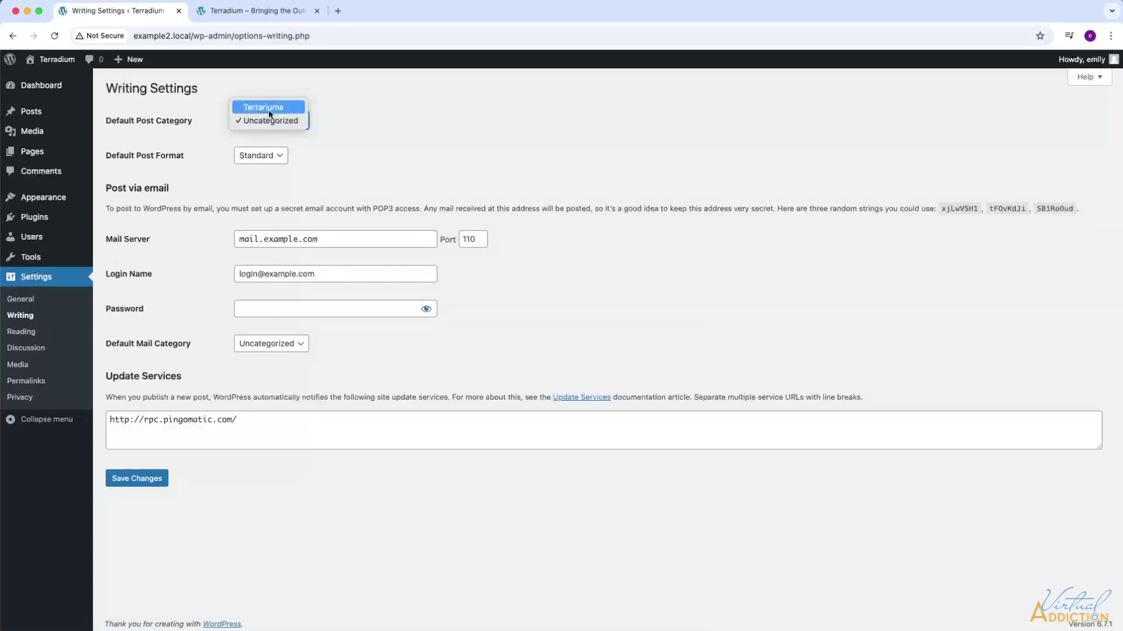
pyautogui.click(270, 108)
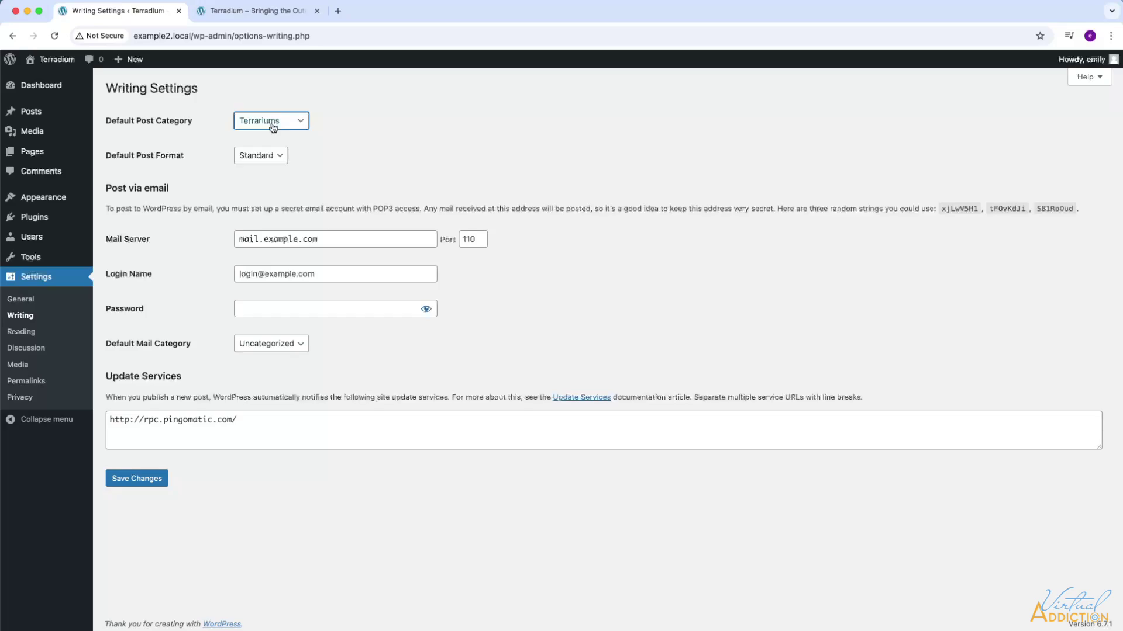
pyautogui.click(157, 478)
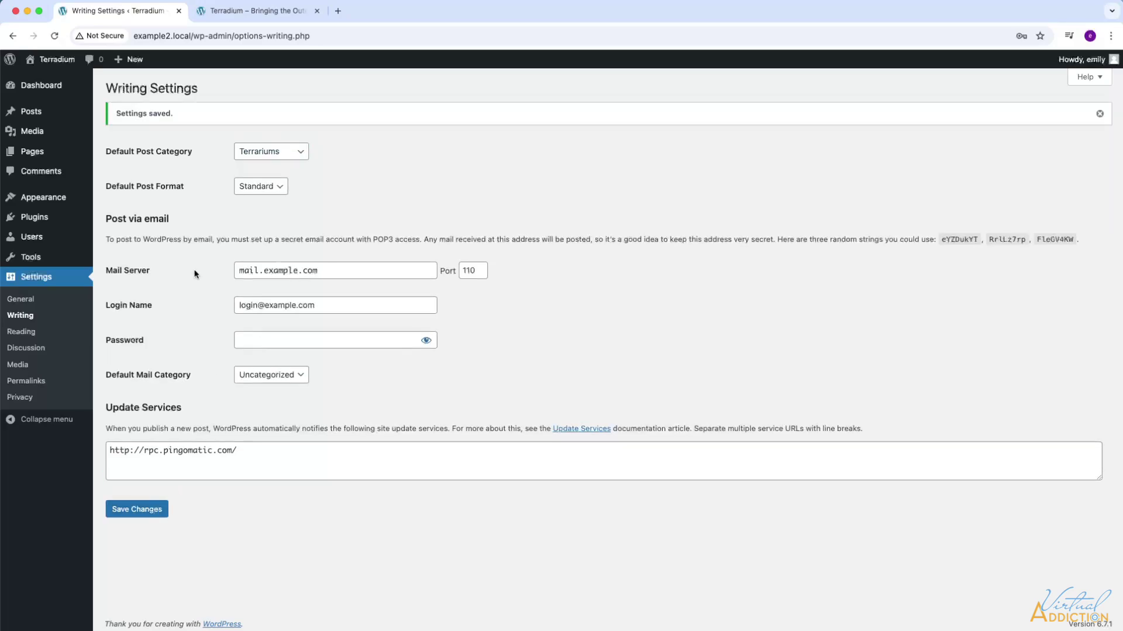
pyautogui.moveTo(56, 158)
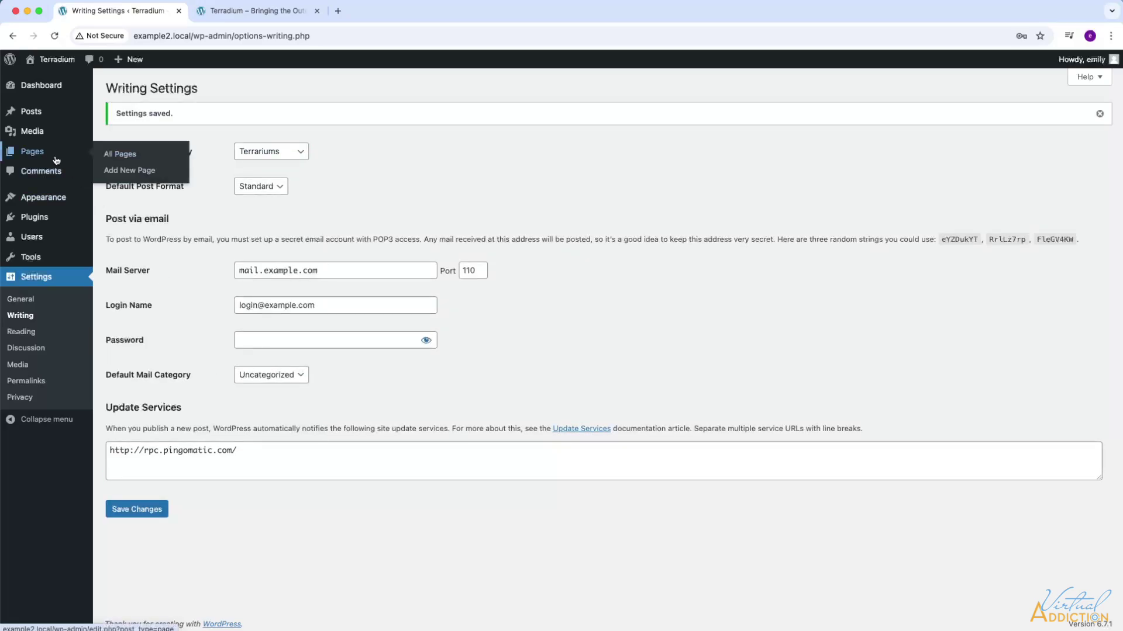
# - Trash the Hello world! post from All Posts and open the Trash (1) list
pyautogui.click(34, 115)
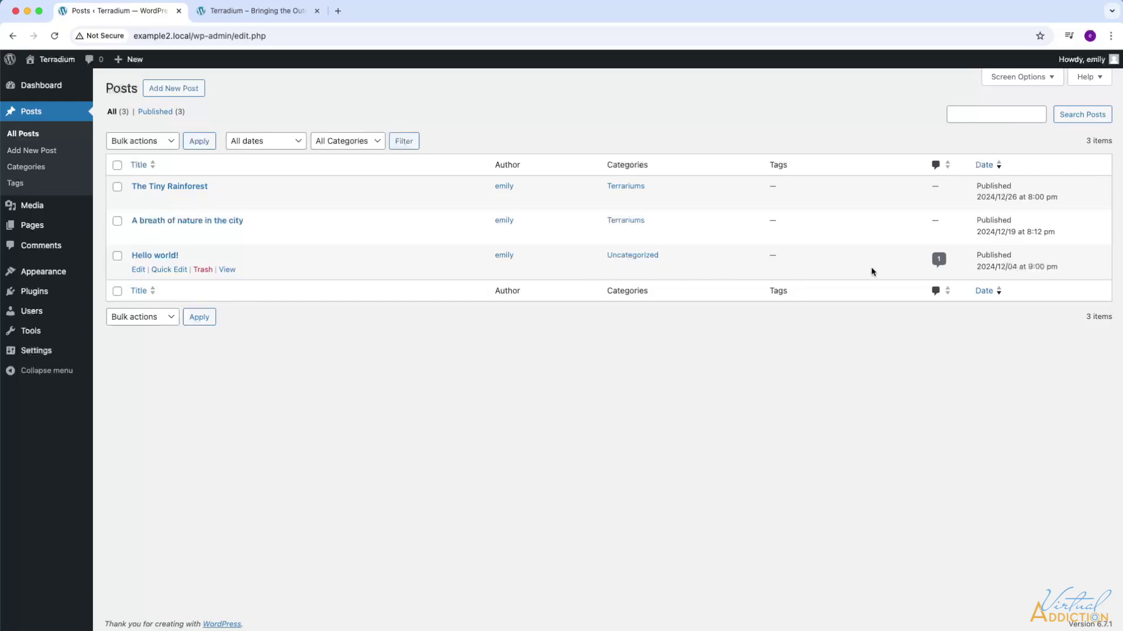
pyautogui.click(203, 269)
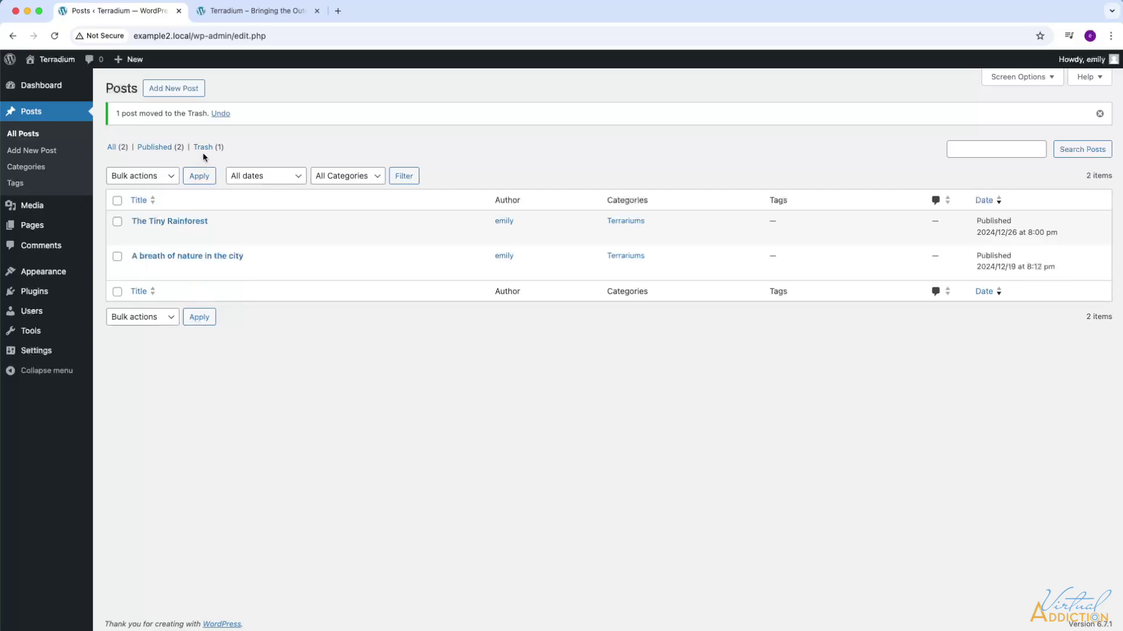
pyautogui.click(201, 147)
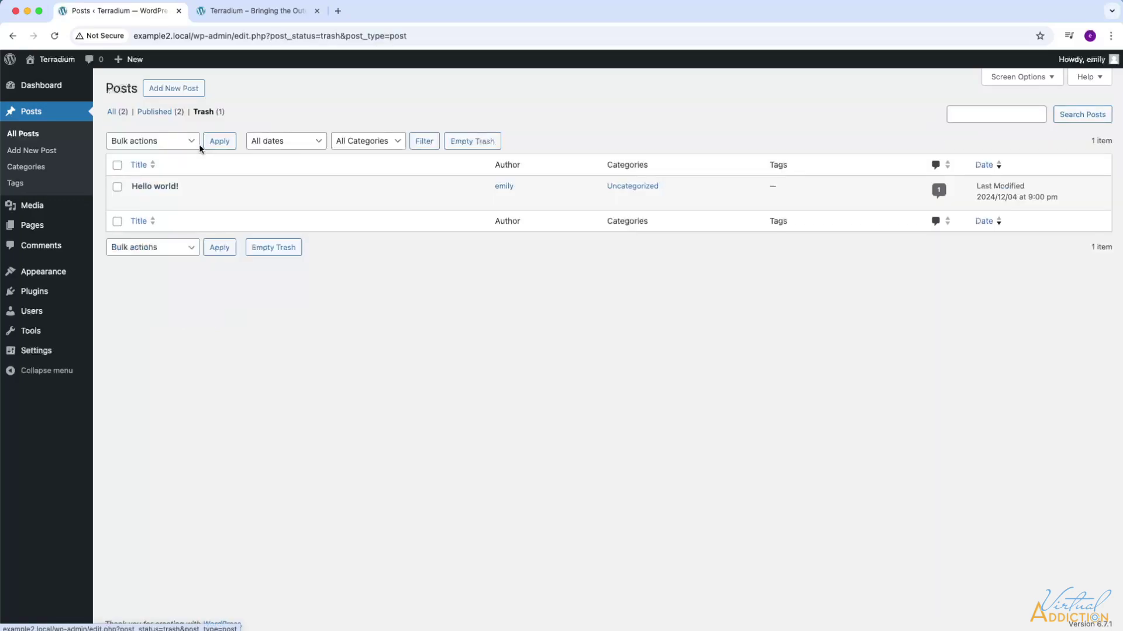
# - Empty the Trash to permanently delete Hello world!, then return to All Posts
pyautogui.click(117, 187)
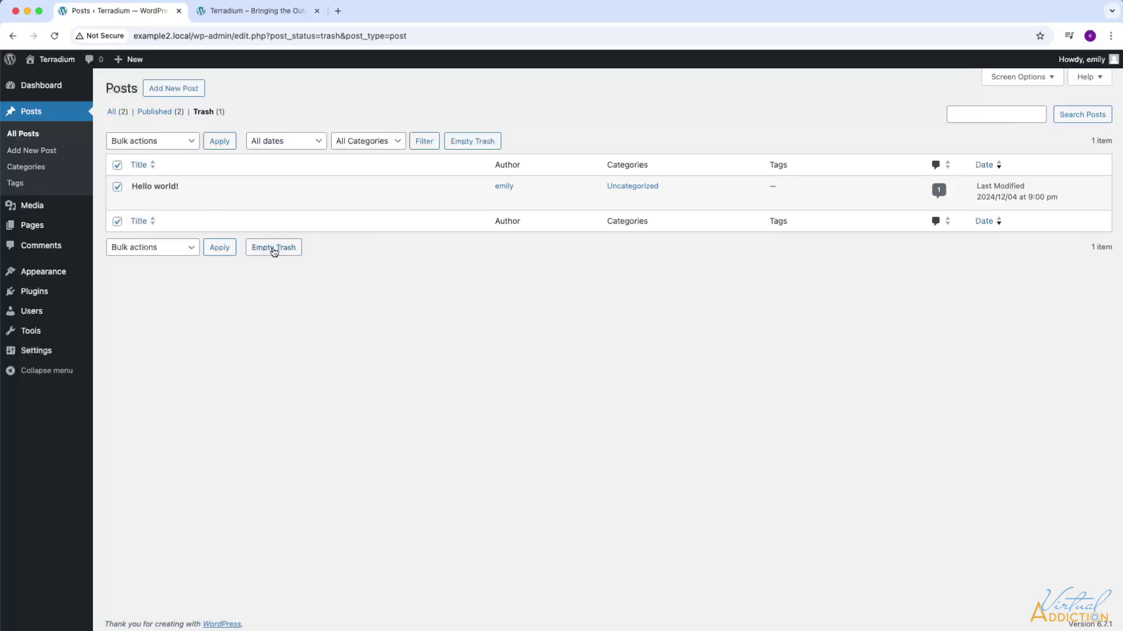
pyautogui.click(273, 248)
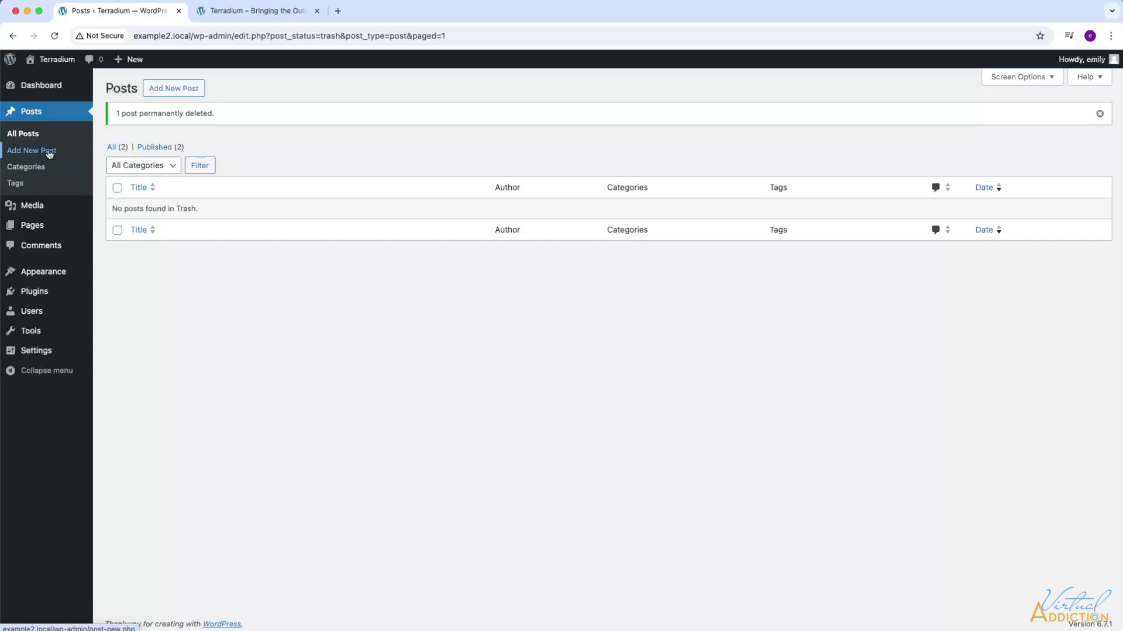
pyautogui.click(25, 134)
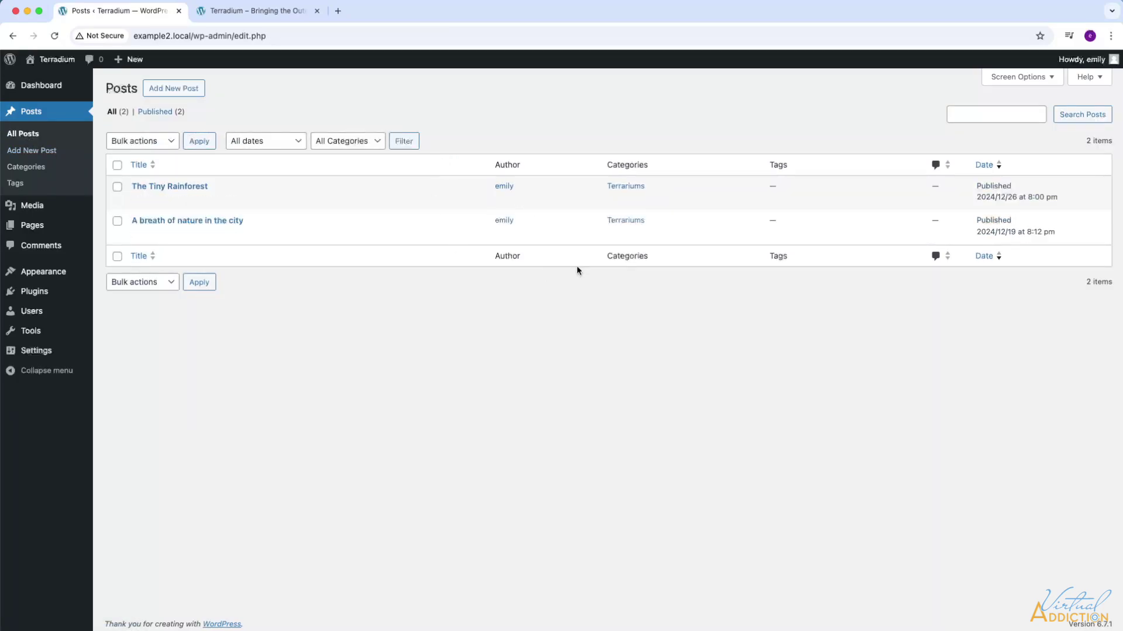